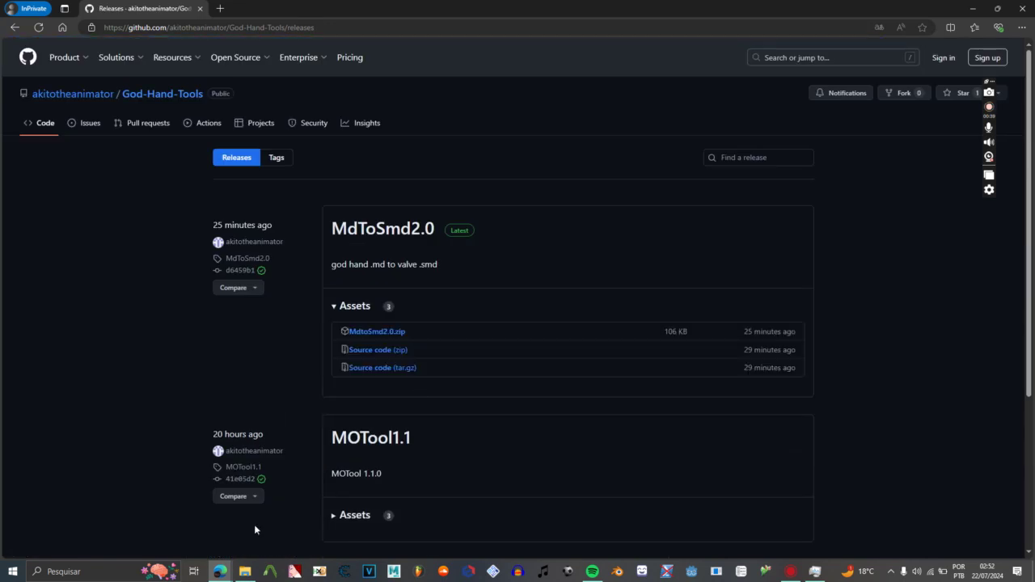
Review pl00.dat in the tutorial folder and the MdToSmd2.0, MOTool1.1 and DAT Extractor releases on the God-Hand-Tools GitHub page.
left_click(307, 245)
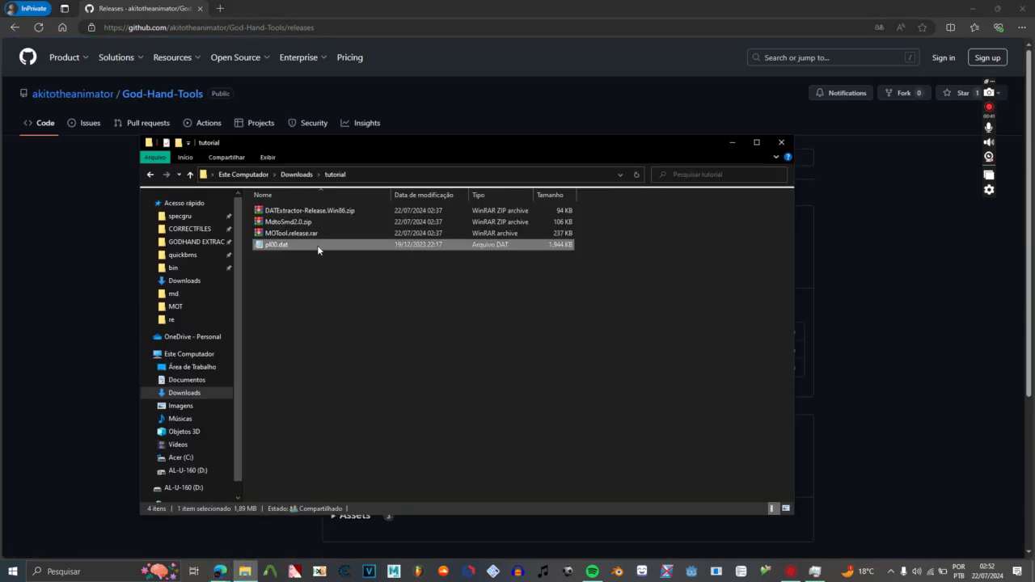
left_click_drag(280, 249, 279, 249)
left_click(110, 304)
scroll(487, 194, "down", 3)
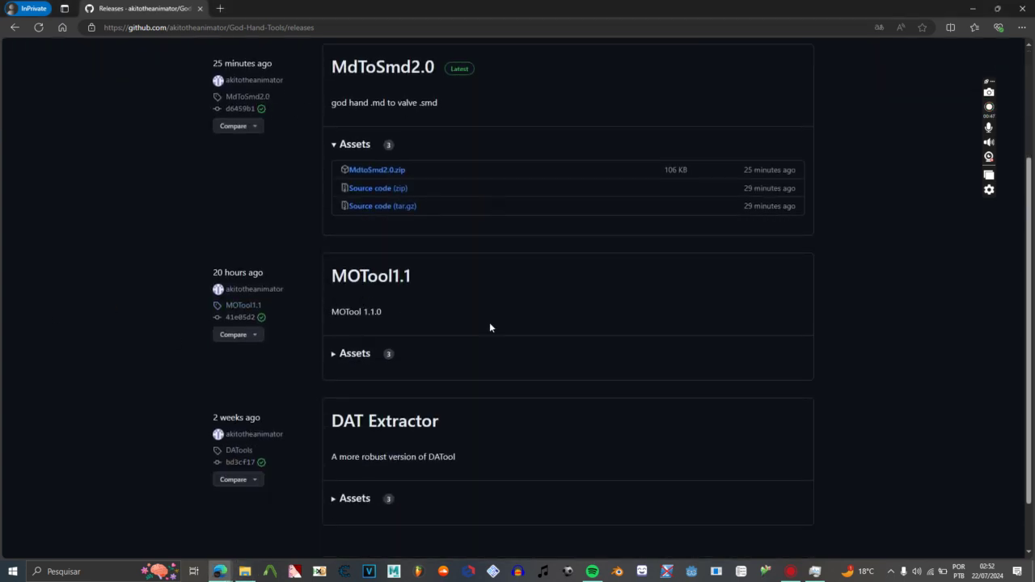
scroll(358, 429, "down", 2)
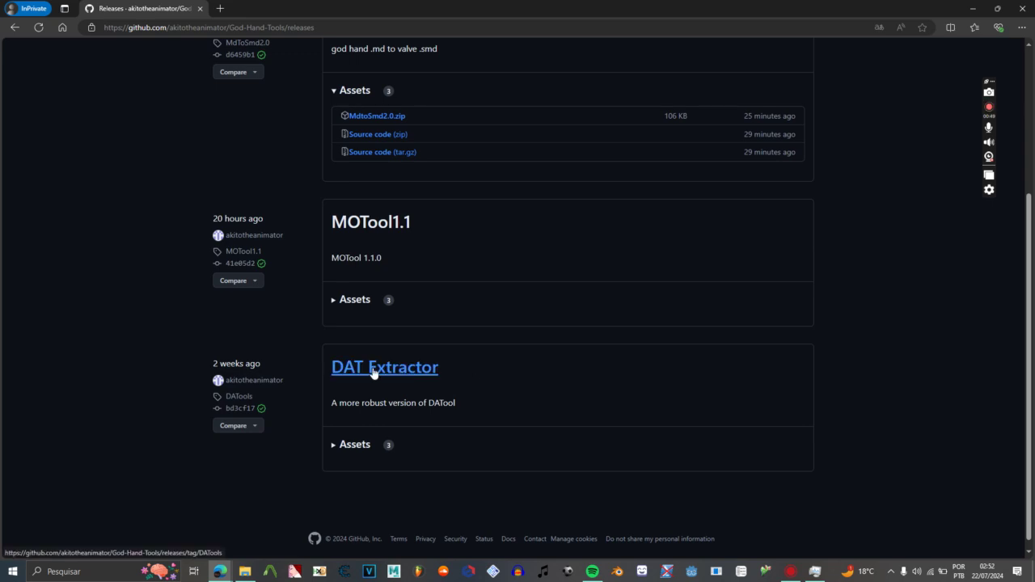
scroll(389, 372, "up", 3)
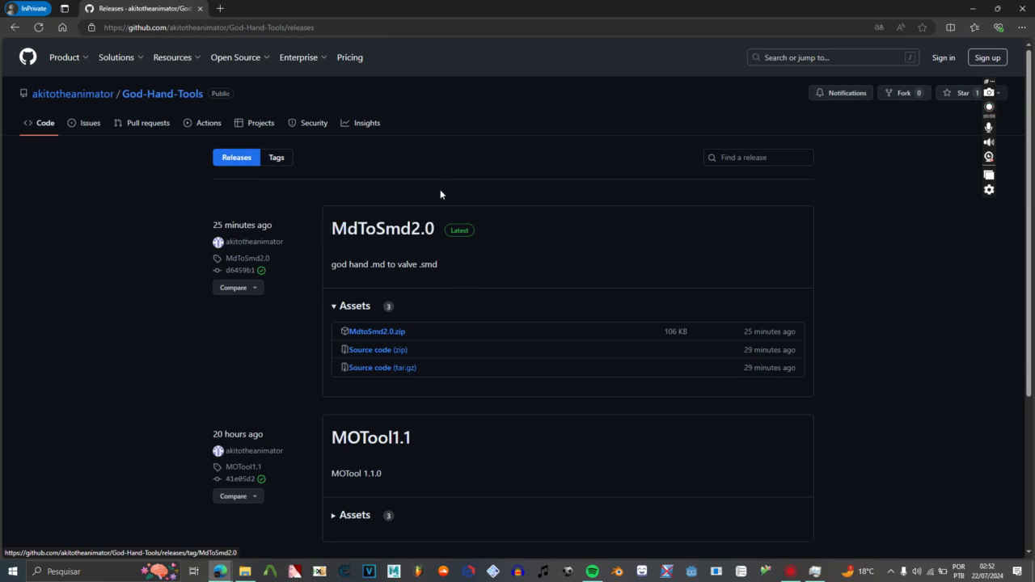
Extract all files from DATExtractor-Release.Win86.zip into a DATExtractor-Release.Win86 folder inside tutorial, and delete the zip archive.
left_click(244, 571)
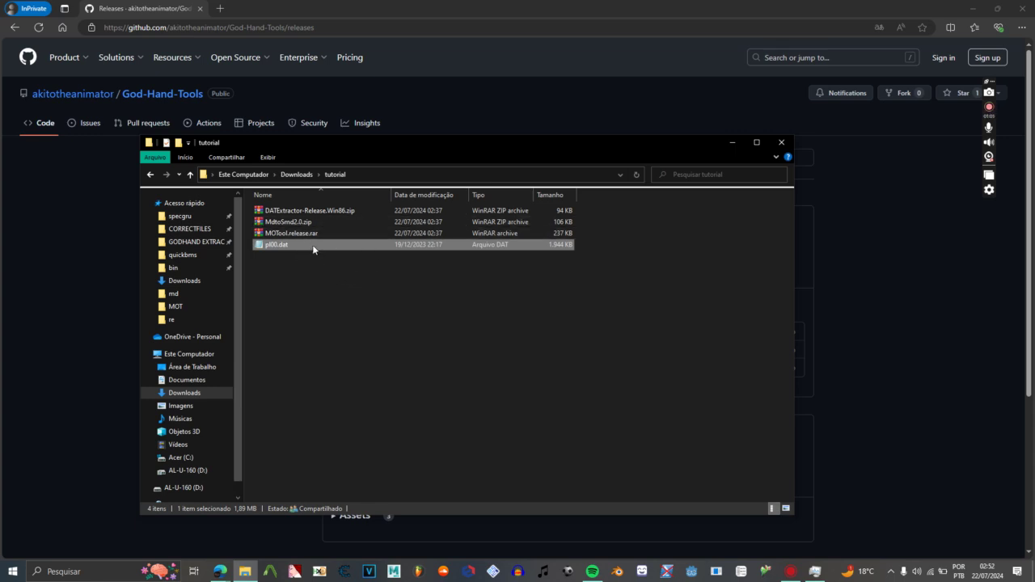
left_click(295, 212)
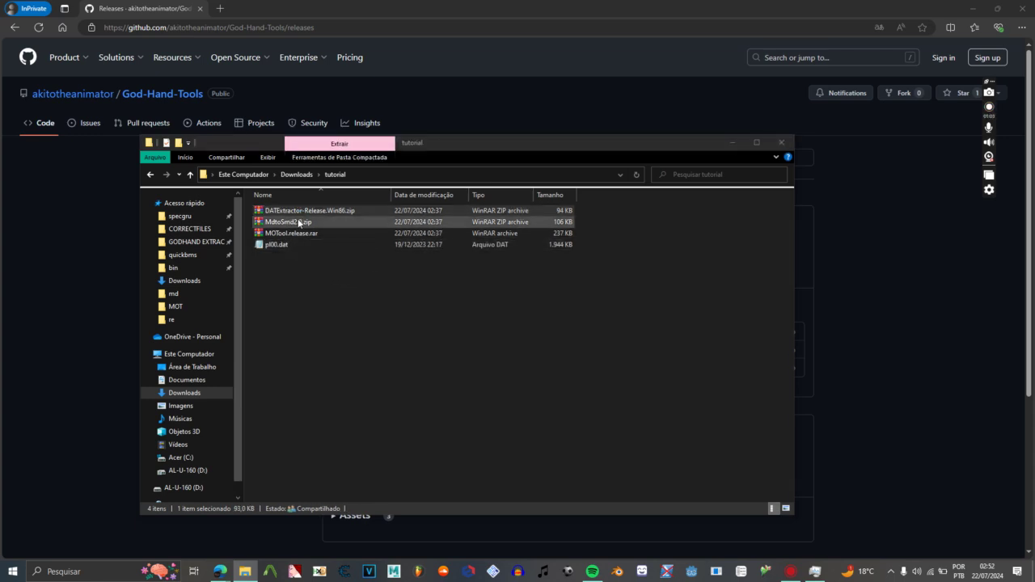
key("Return")
left_click_drag(332, 429, 302, 312)
left_click_drag(360, 216, 581, 248)
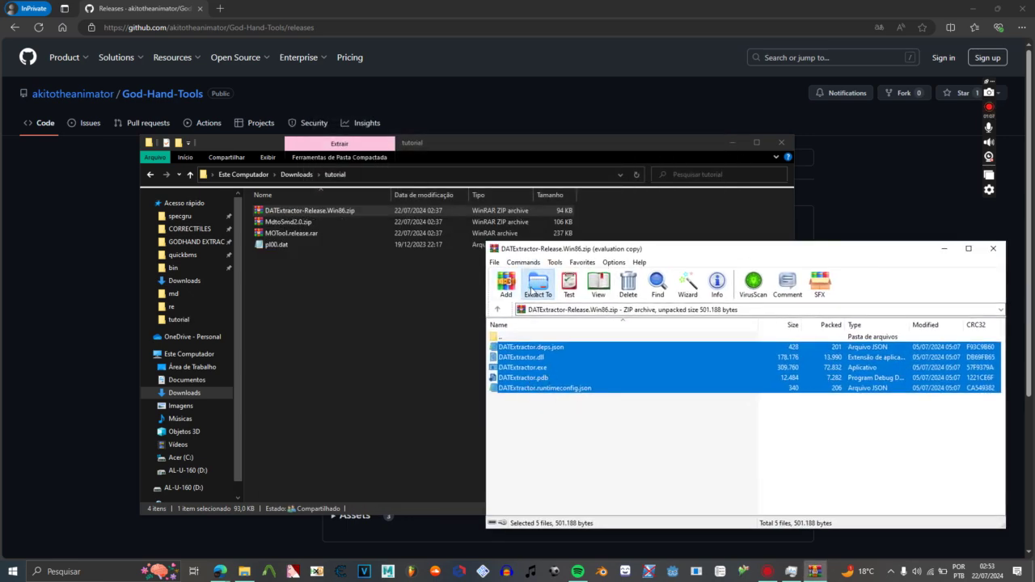
left_click(538, 283)
key("Return")
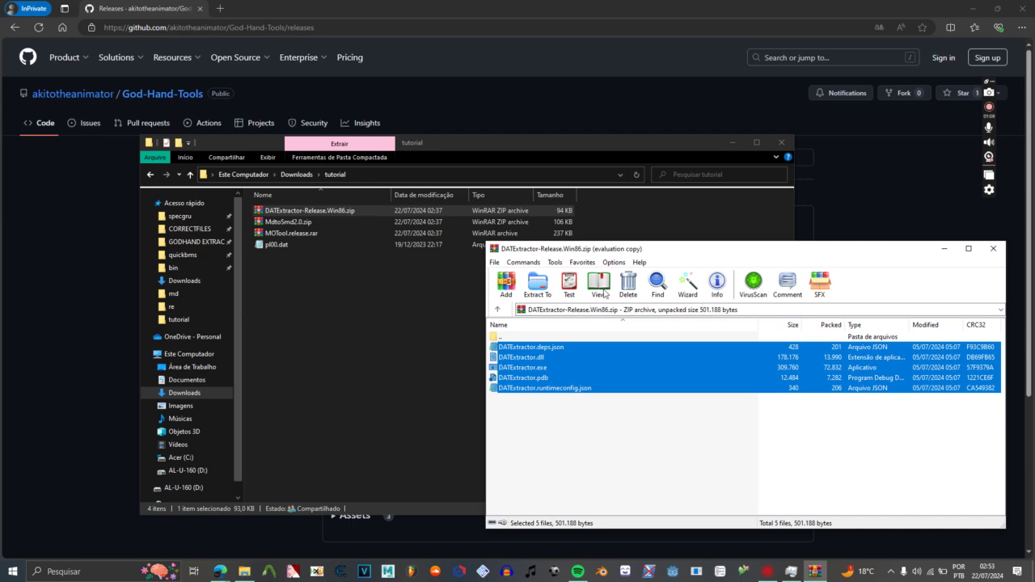
left_click_drag(714, 250, 343, 326)
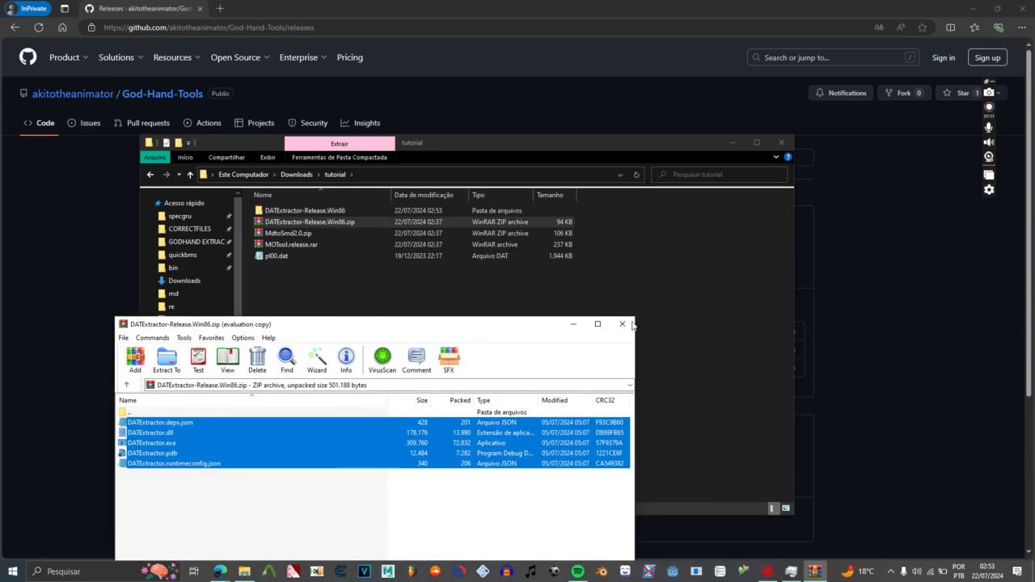
left_click(631, 324)
key("Delete")
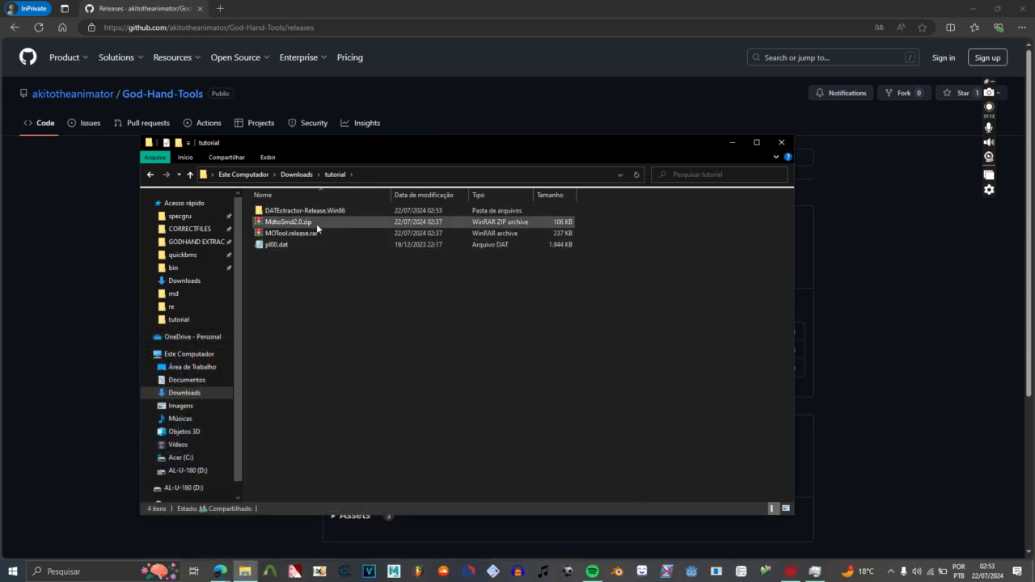
Run DATExtractor.exe from its extracted folder and unpack pl00.dat from the tutorial folder with it.
double_click(299, 211)
left_click(302, 233)
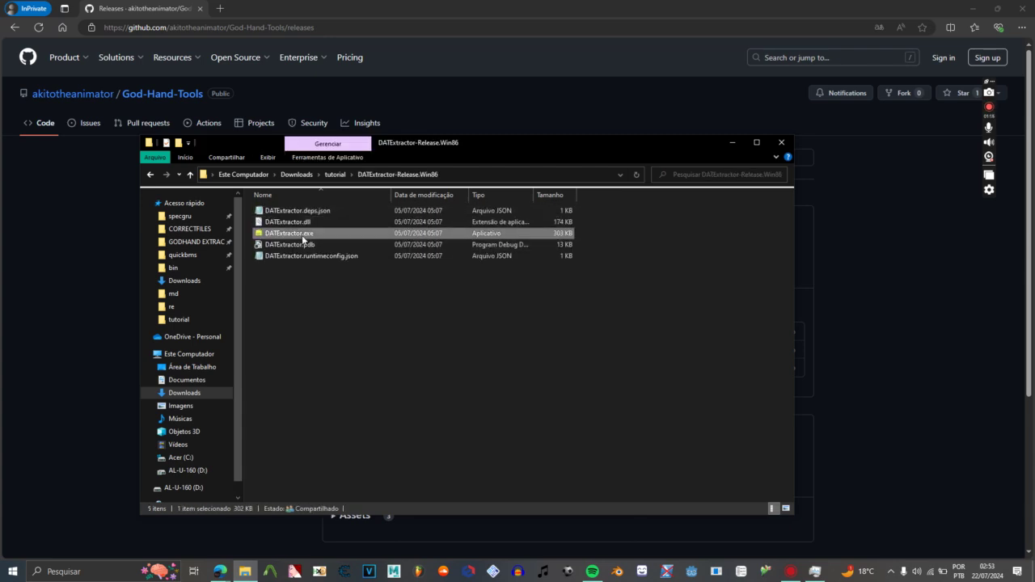
double_click(303, 234)
left_click(427, 263)
left_click(345, 174)
left_click_drag(347, 145, 410, 247)
left_click(339, 348)
left_click_drag(361, 348, 371, 159)
key("Return")
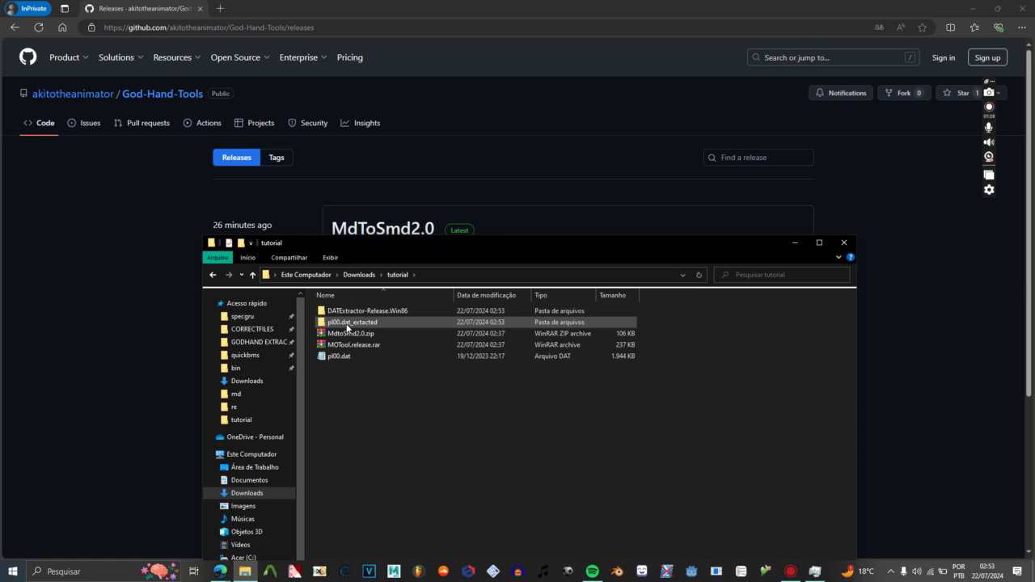
Look through the pl00.dat_extacted folder and locate MD1.md in its MD subfolder.
double_click(348, 326)
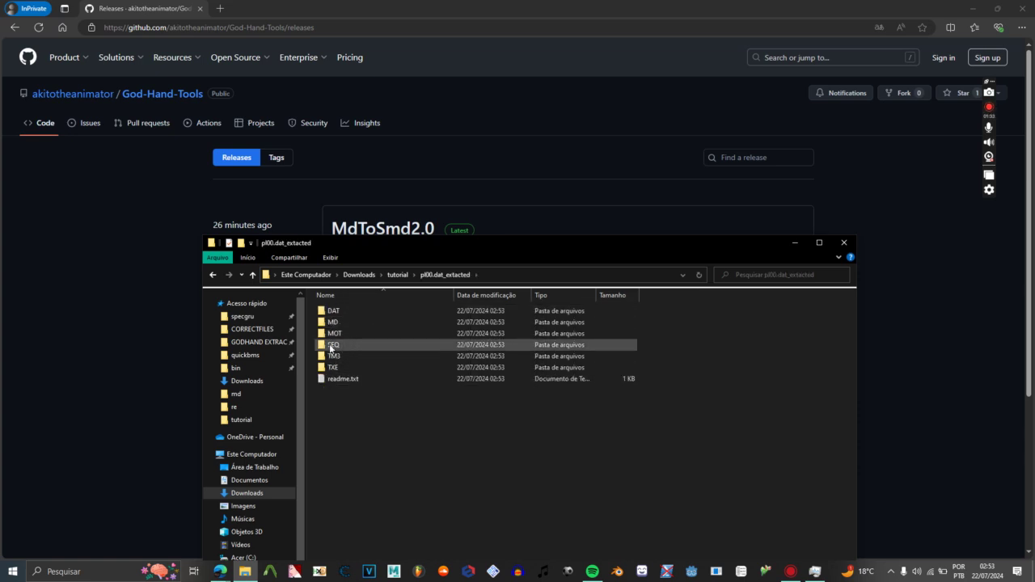
double_click(349, 322)
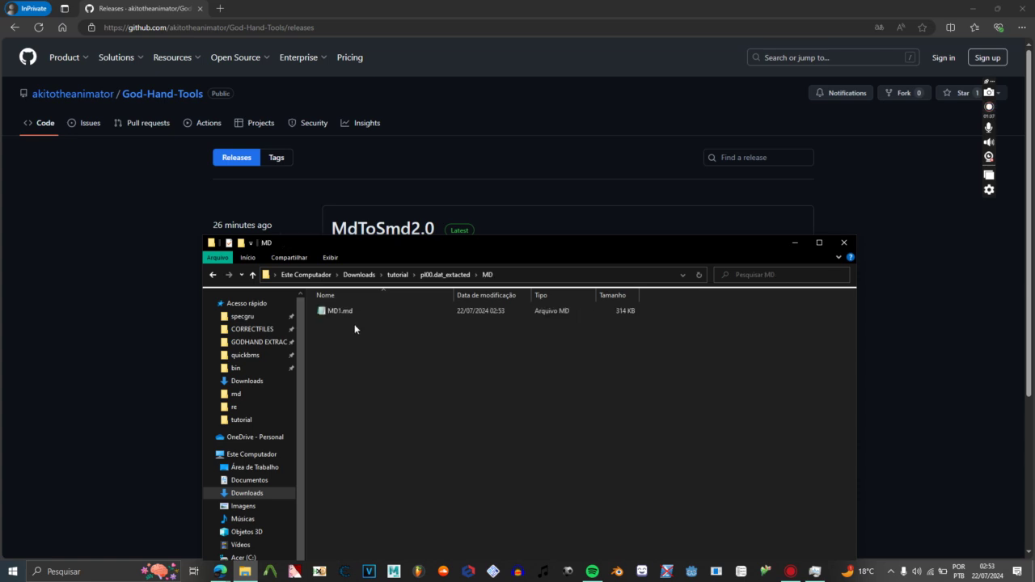
left_click(381, 310)
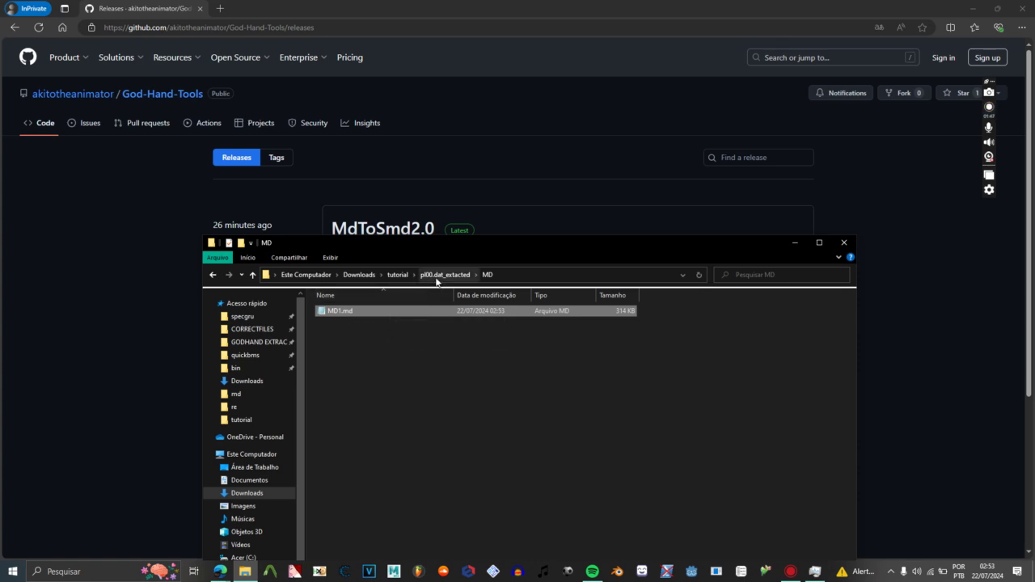
Extract the SCRMDConverter files from MdtoSmd2.0.zip into the MD folder of pl00.dat_extacted and close the archive.
left_click(398, 275)
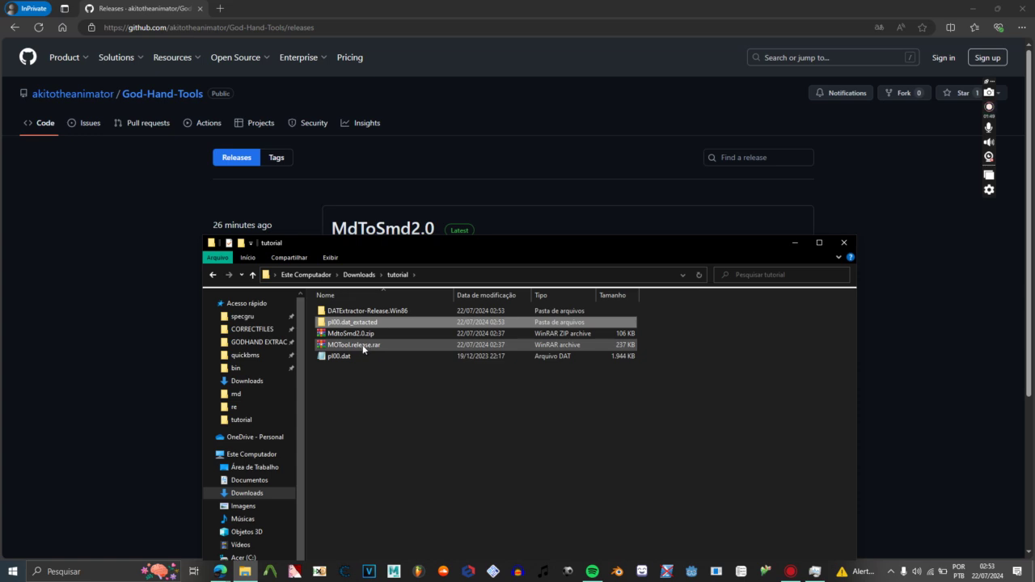
double_click(356, 333)
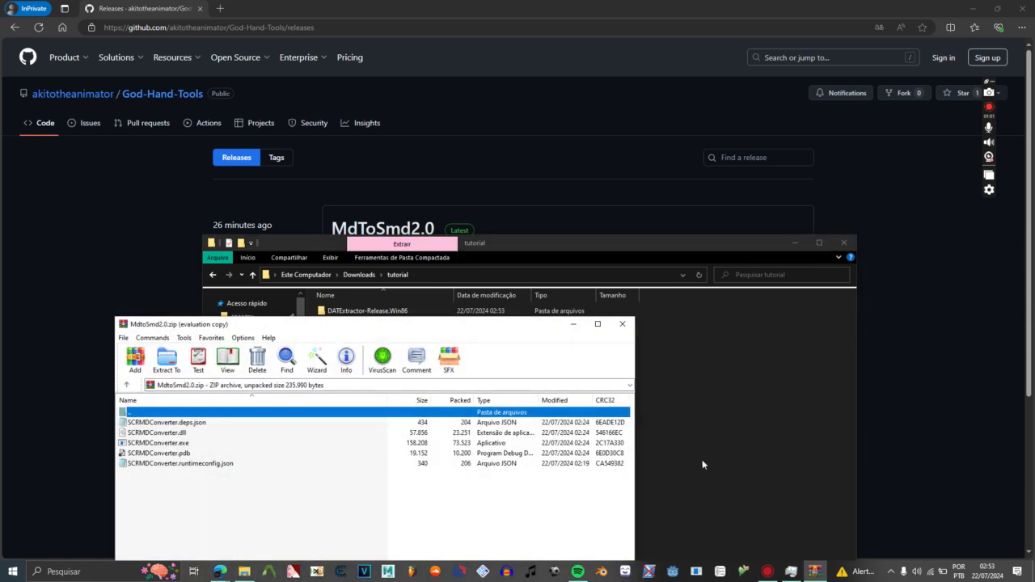
left_click(694, 464)
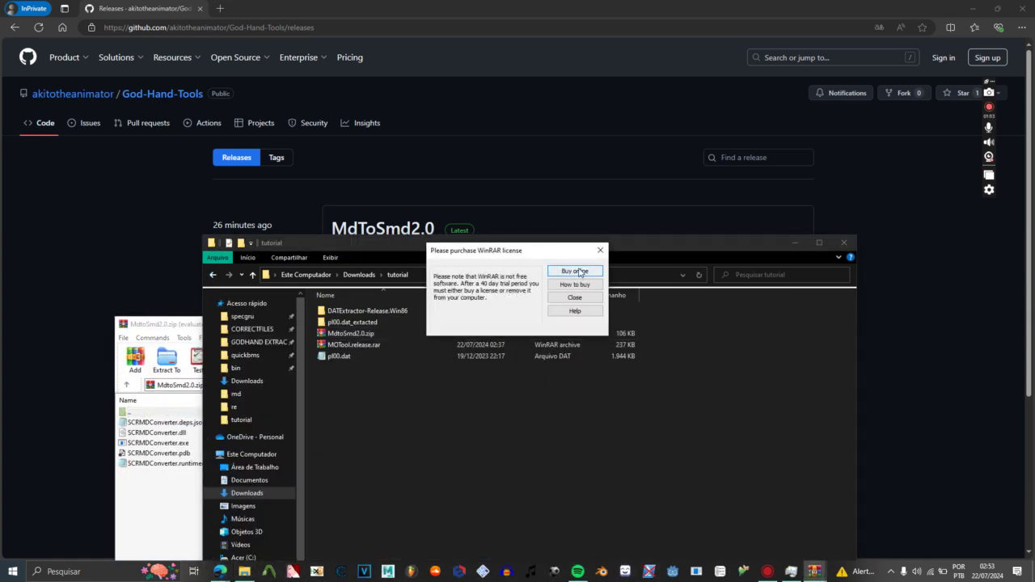
left_click(599, 250)
left_click(219, 258)
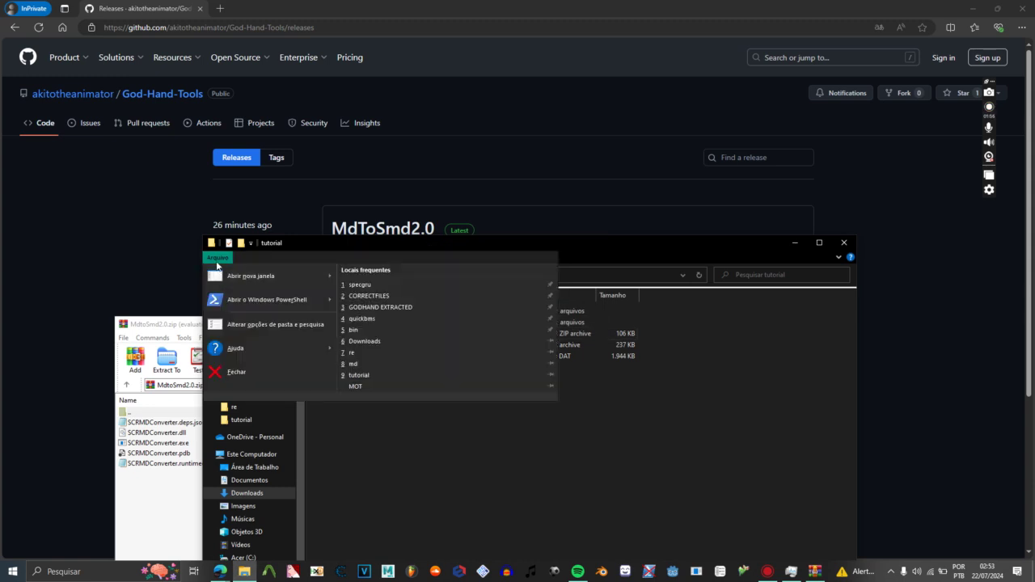
left_click(213, 275)
left_click_drag(173, 498, 690, 475)
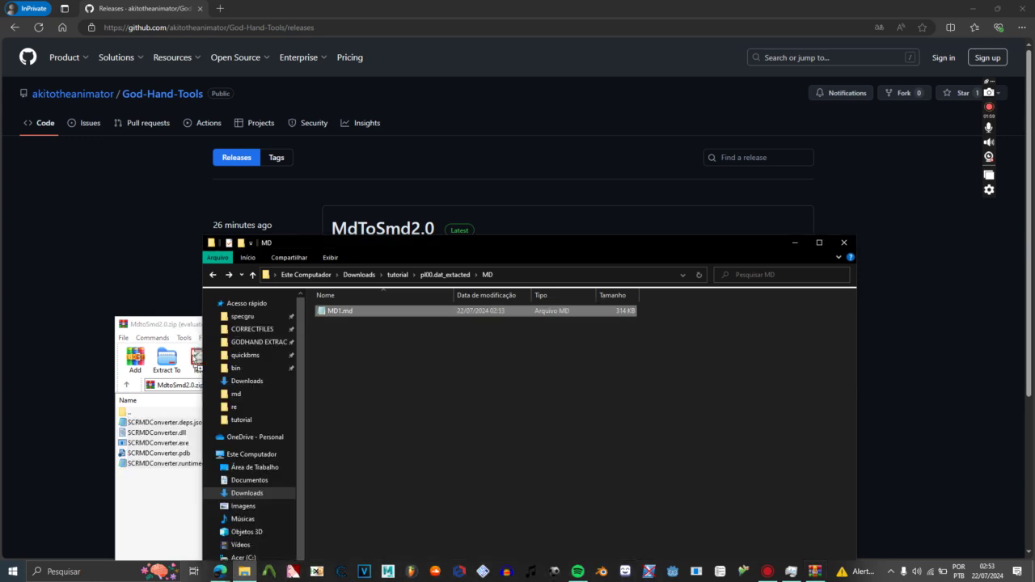
left_click(172, 329)
left_click(623, 323)
Convert MD1.md with SCRMDConverter.exe, and delete the five SCRMDConverter files from the MD folder.
double_click(372, 345)
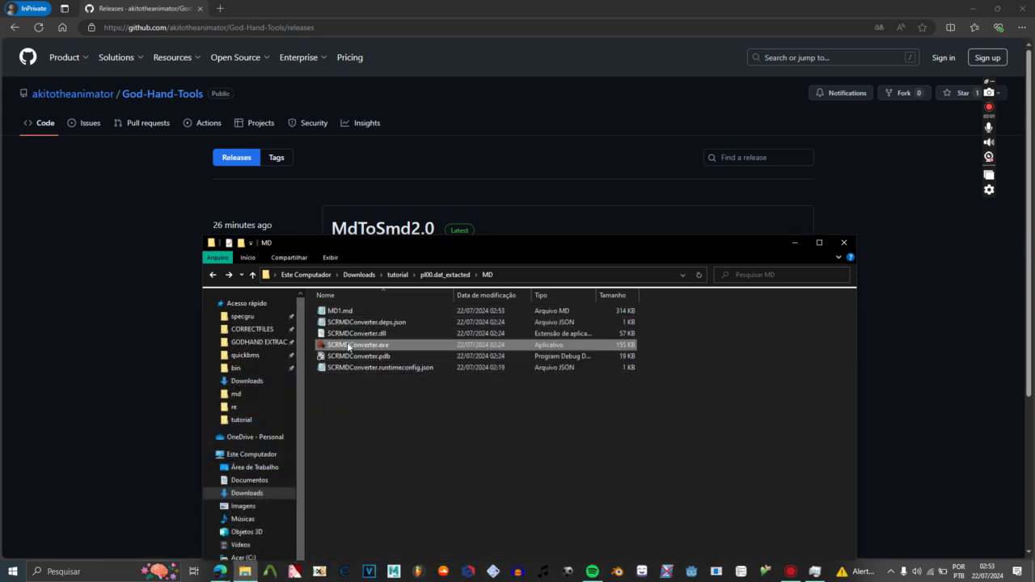
left_click(566, 447)
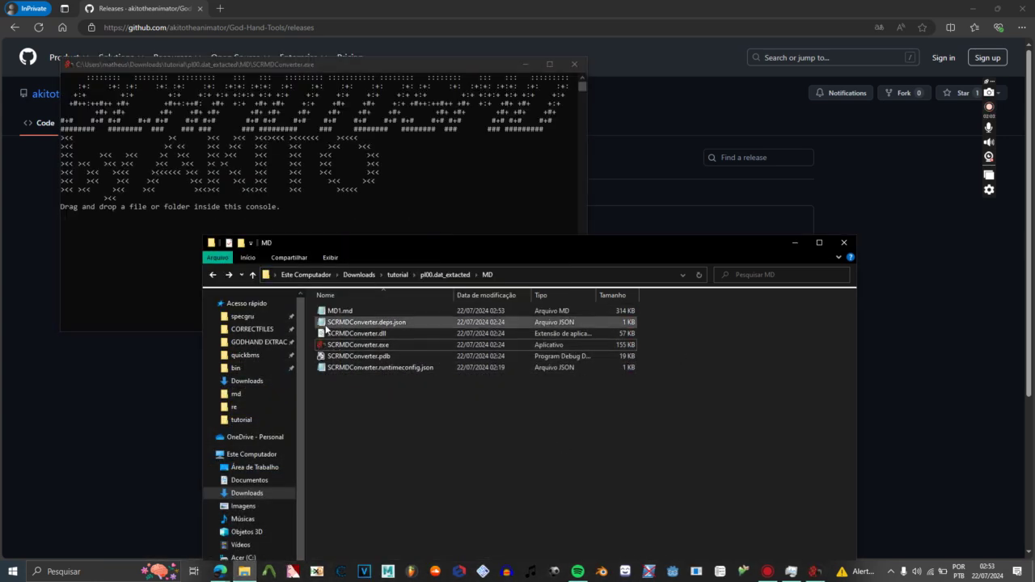
left_click_drag(341, 314, 361, 215)
left_click(360, 214)
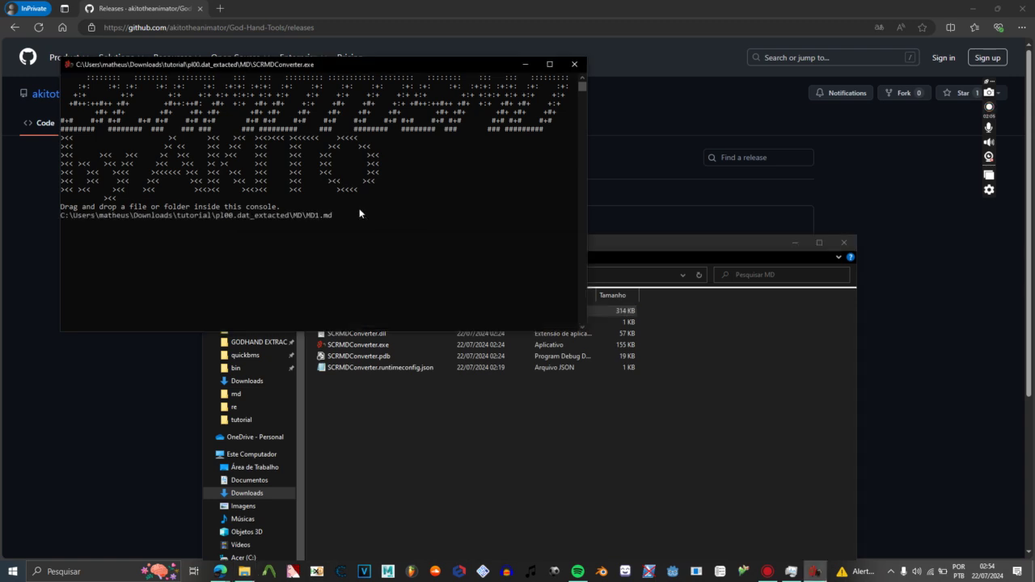
key("Return")
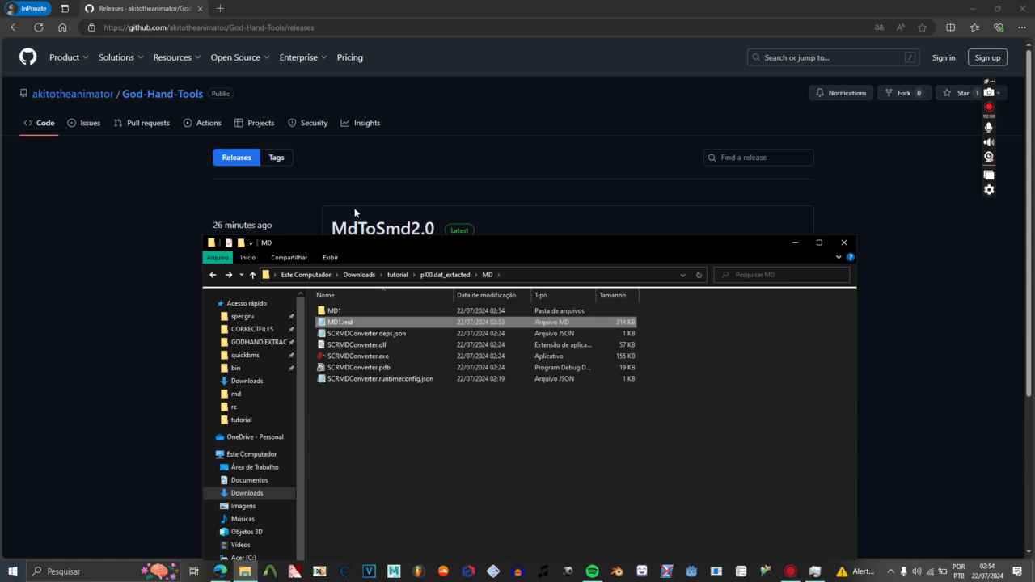
left_click_drag(539, 457, 398, 340)
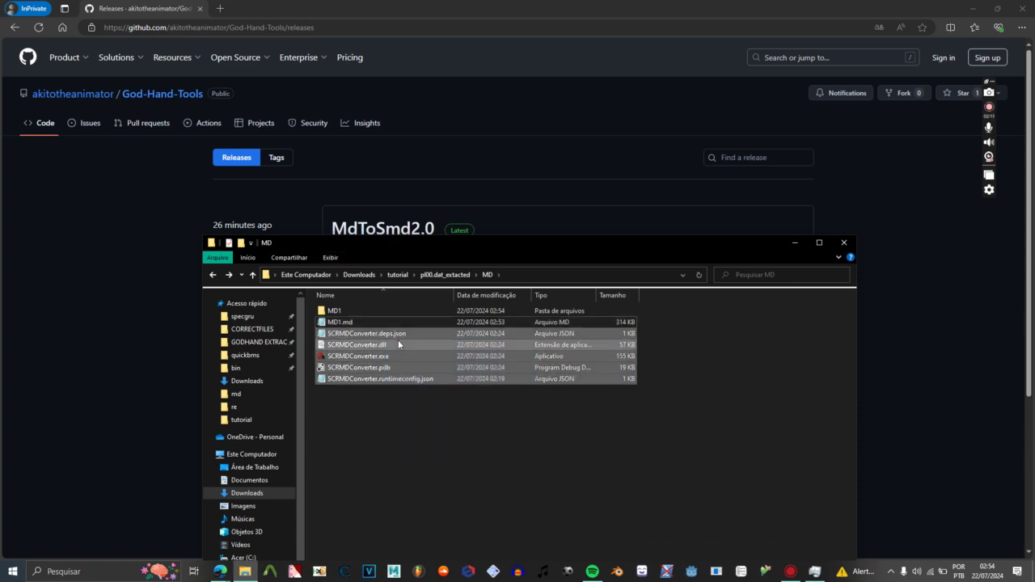
key("Delete")
Examine the converted MD1 folder and the SMD model files in its md subfolder.
double_click(343, 312)
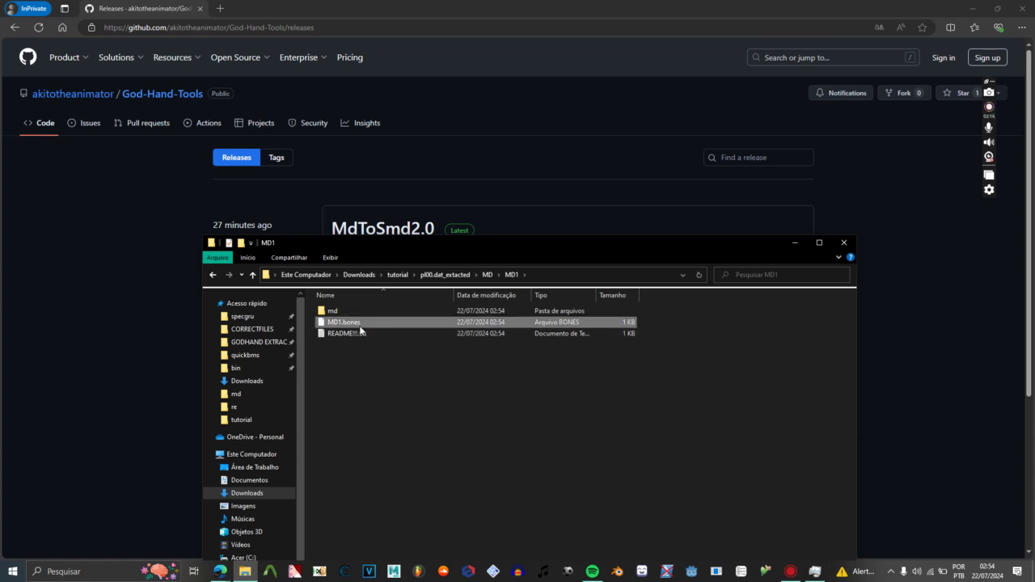
left_click(487, 275)
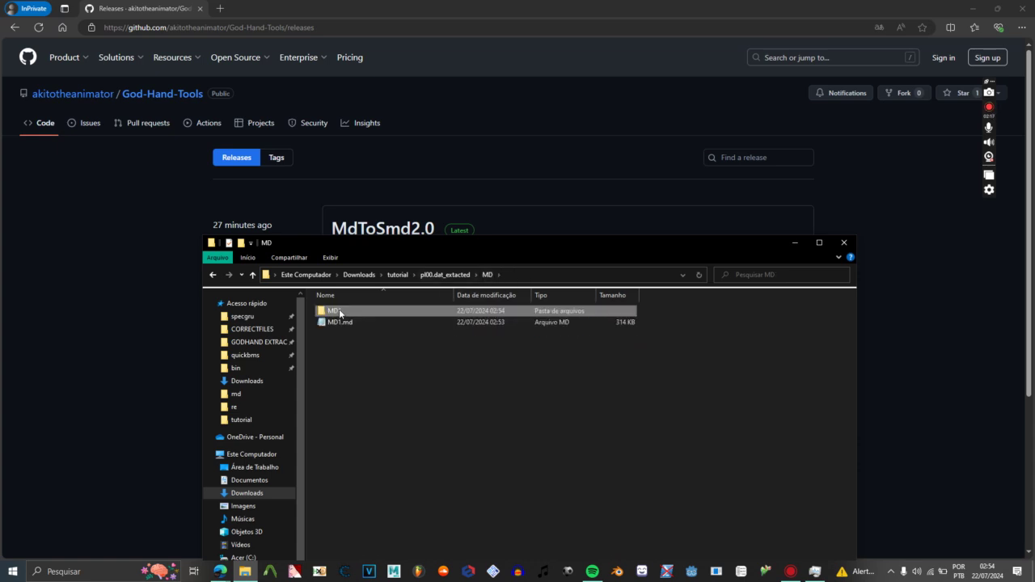
double_click(339, 311)
double_click(340, 311)
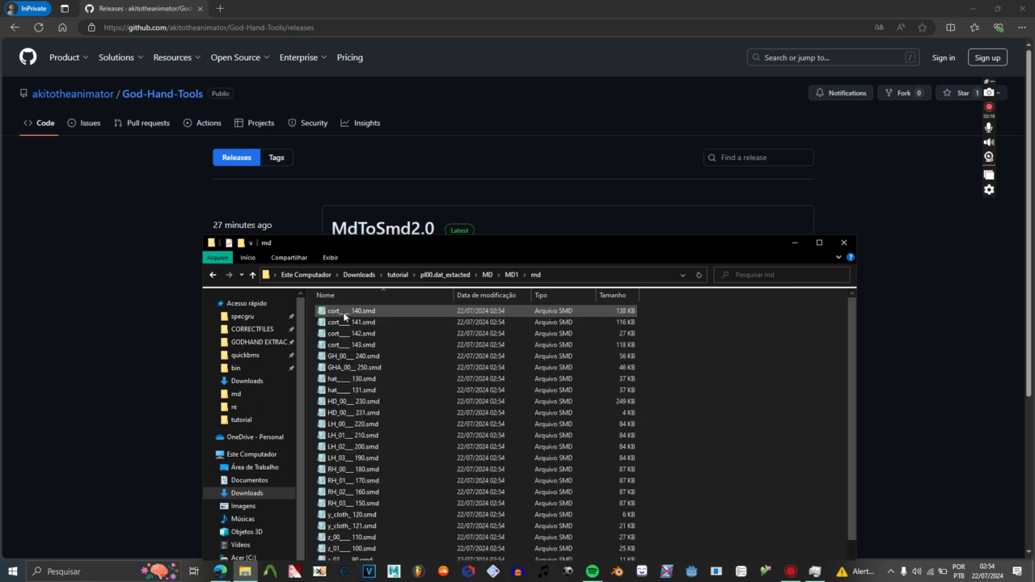
scroll(343, 319, "down", 2)
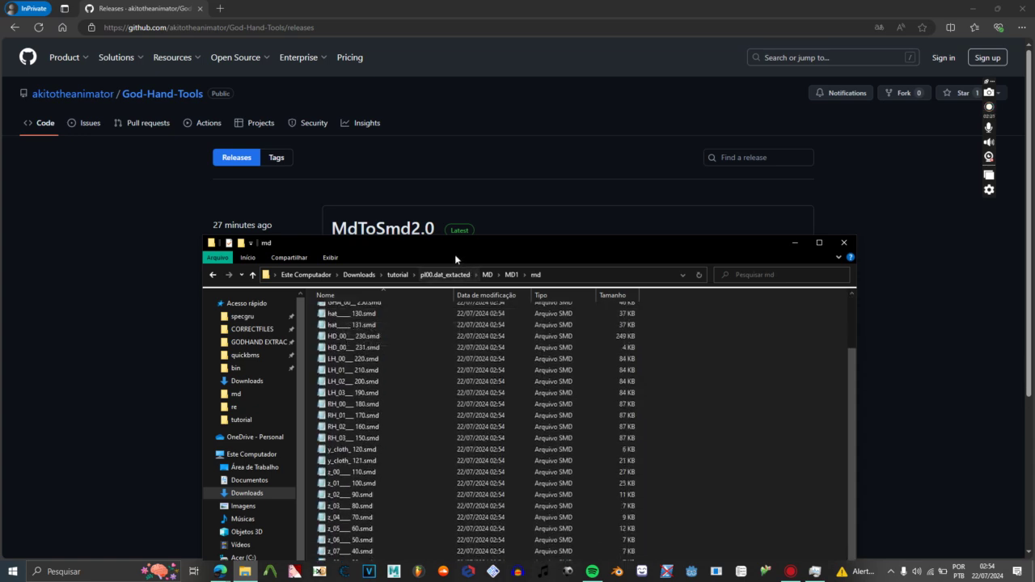
left_click_drag(444, 243, 453, 181)
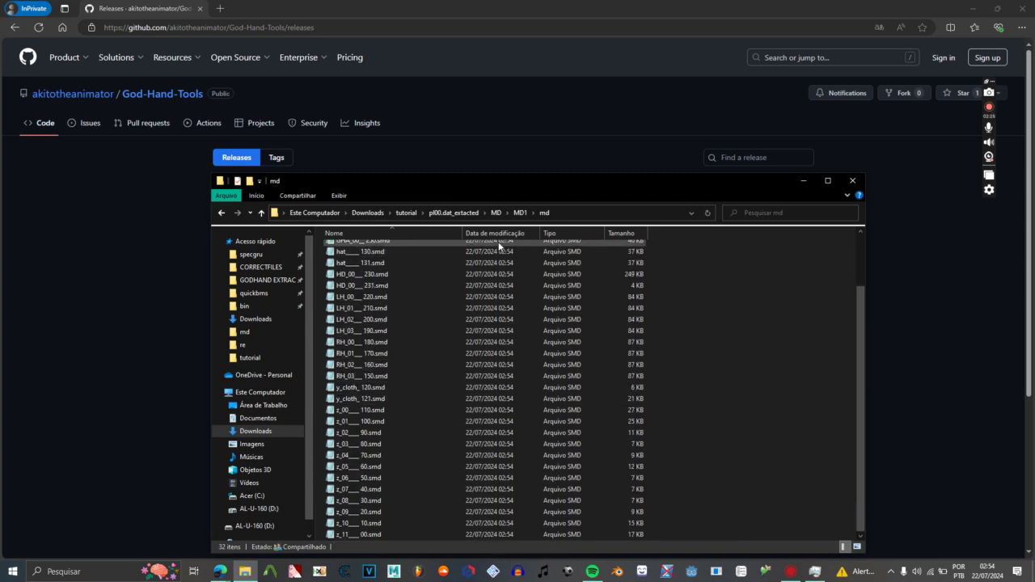
Delete README!!!.txt from the MD1 folder and select MD1.bones.
left_click(520, 212)
left_click(350, 260)
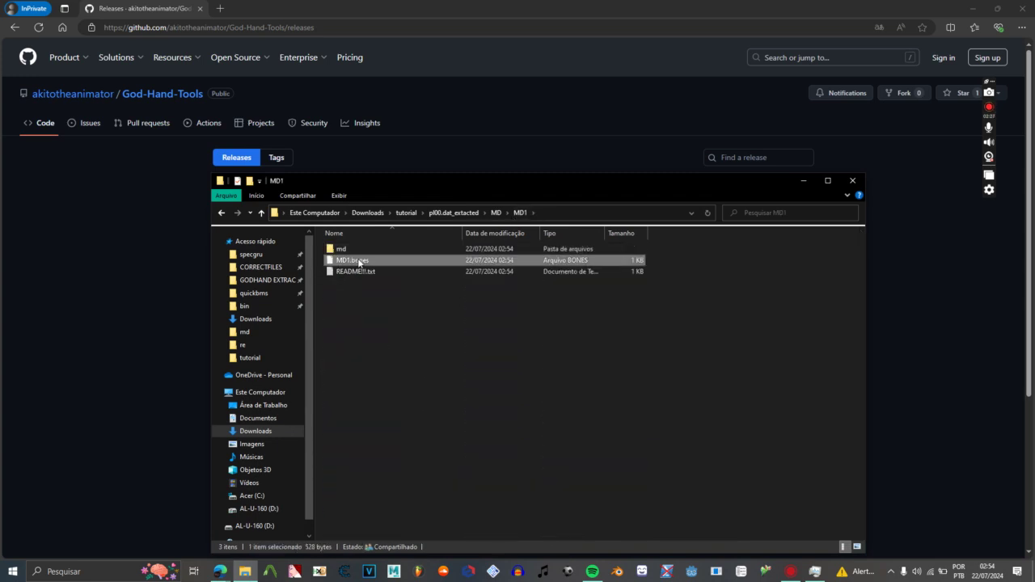
left_click(368, 272)
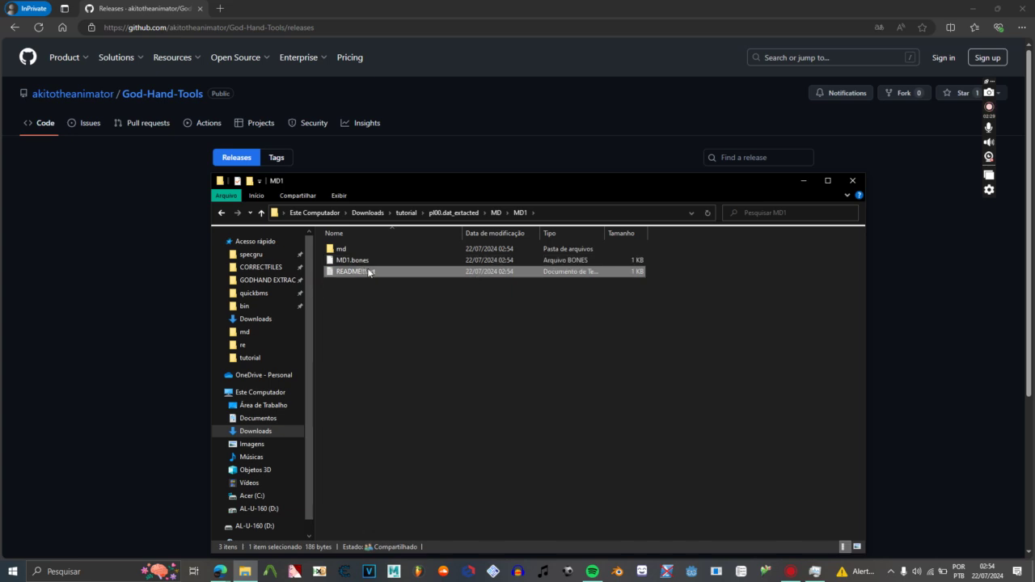
key("Delete")
left_click(354, 261)
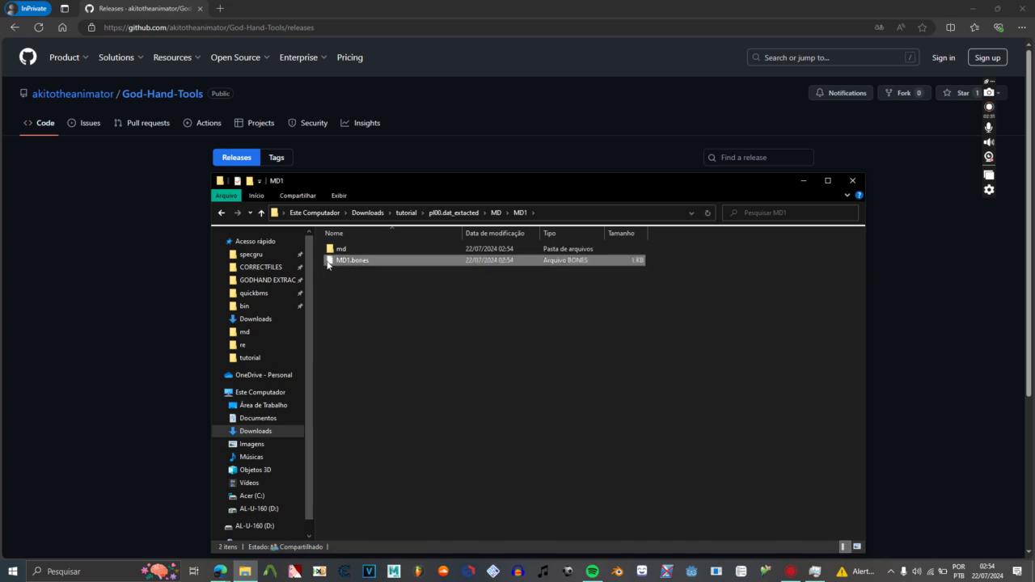
Launch Blender and bring the MD1 folder window back to the front.
left_click(617, 572)
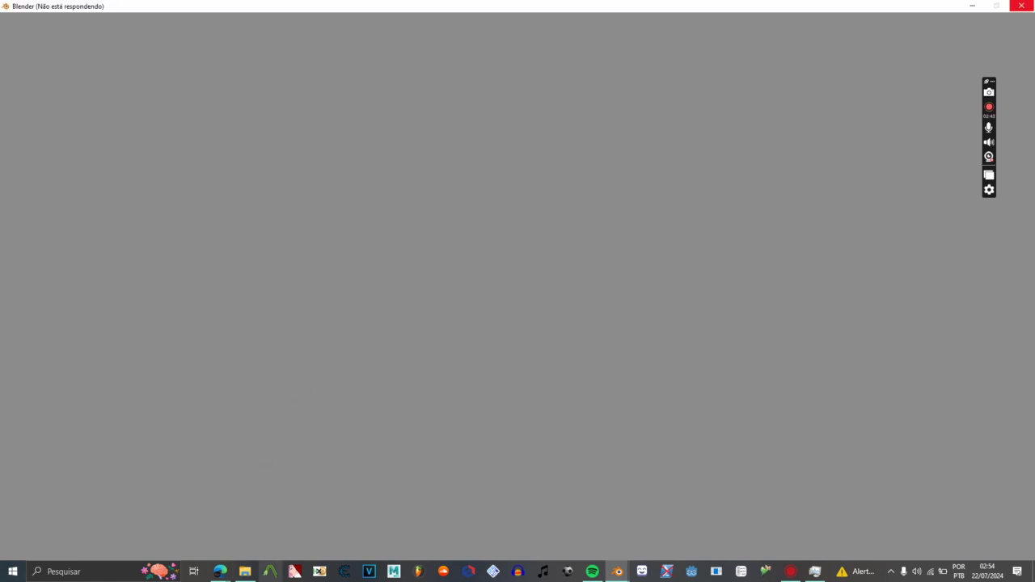
left_click(245, 571)
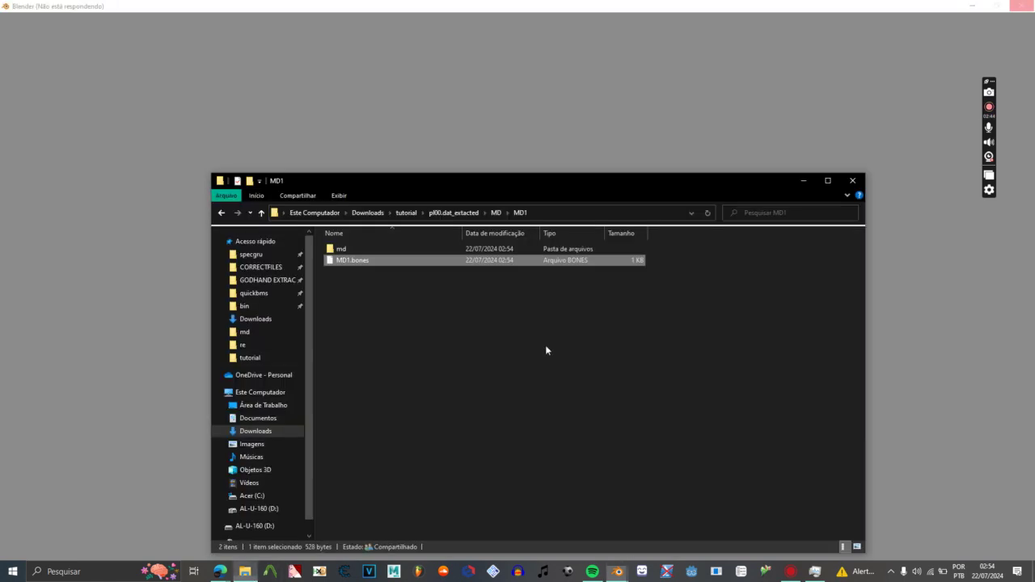
Examine the SMD files in the md subfolder, return to the MD1 folder and check MD1.bones.
double_click(348, 249)
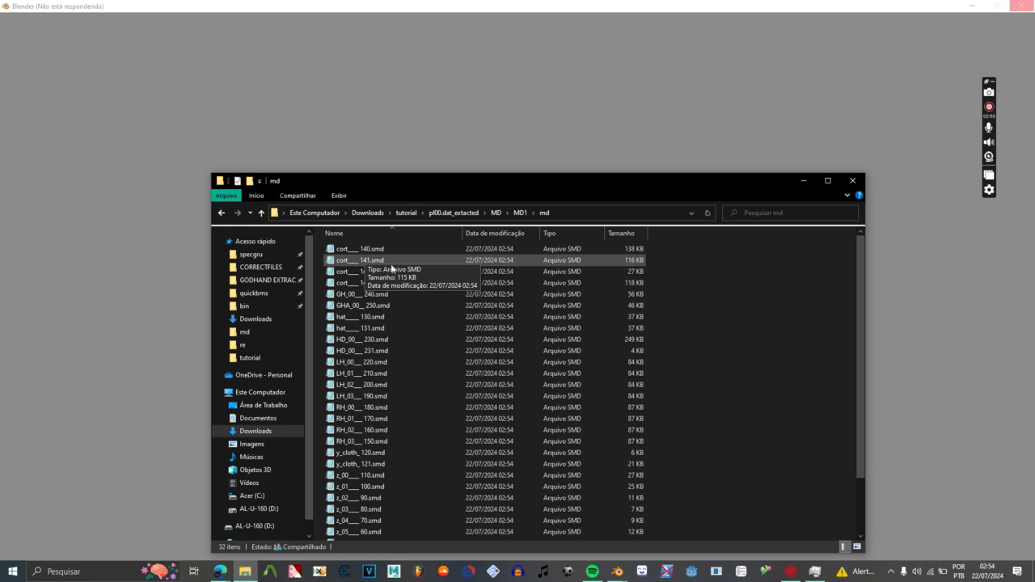
left_click(520, 213)
left_click(346, 264)
left_click_drag(347, 264, 354, 264)
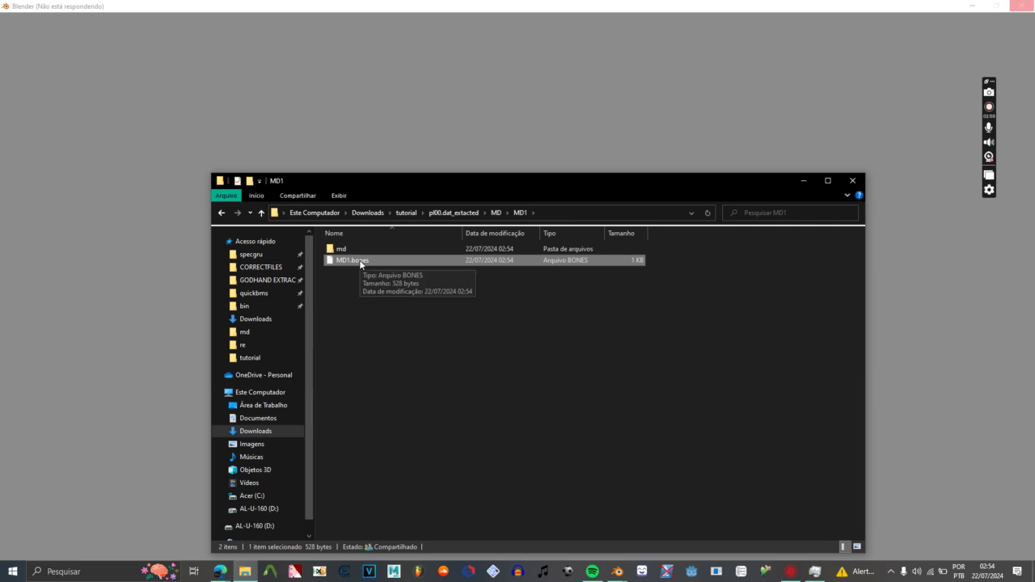
left_click(475, 385)
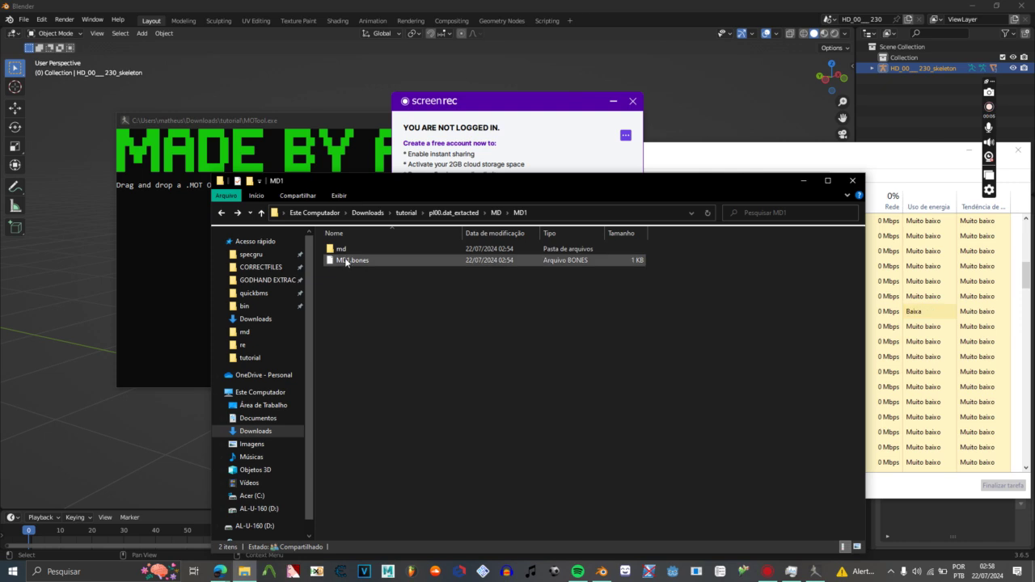
Examine the extracted motion files in the MOT folder of pl00.dat_extacted and return to the parent folder.
left_click(453, 212)
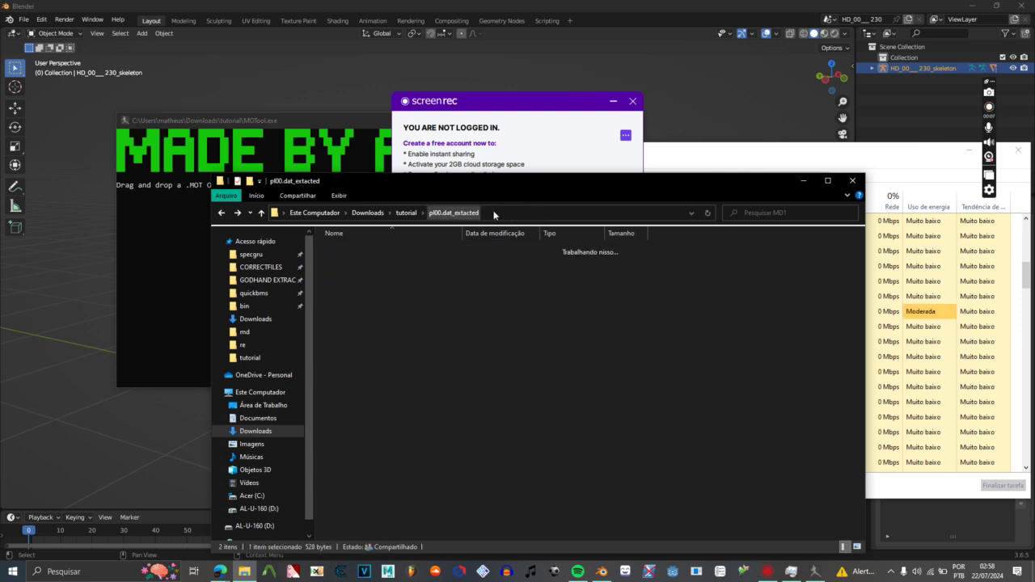
double_click(360, 273)
scroll(399, 304, "down", 10)
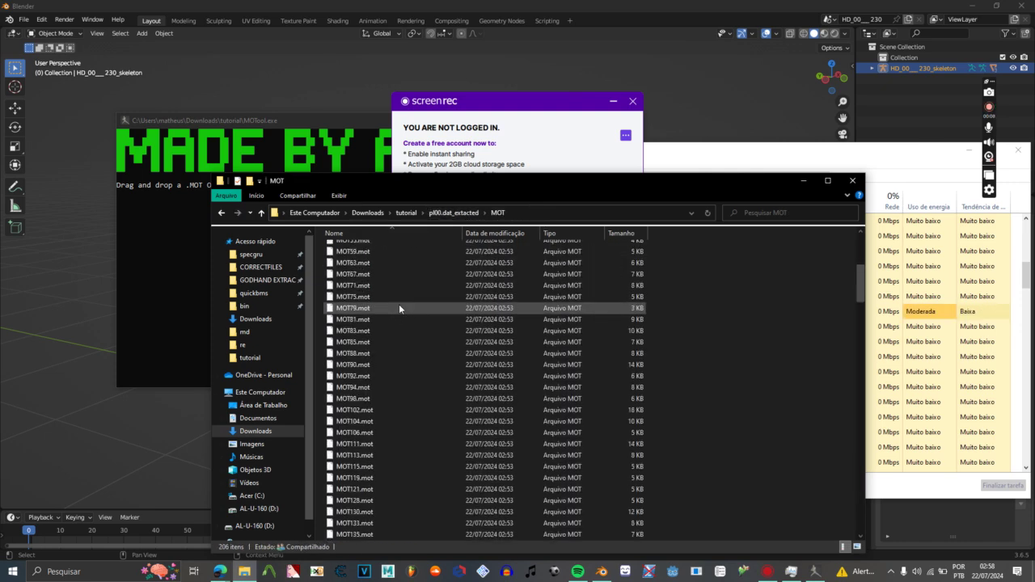
scroll(399, 306, "down", 20)
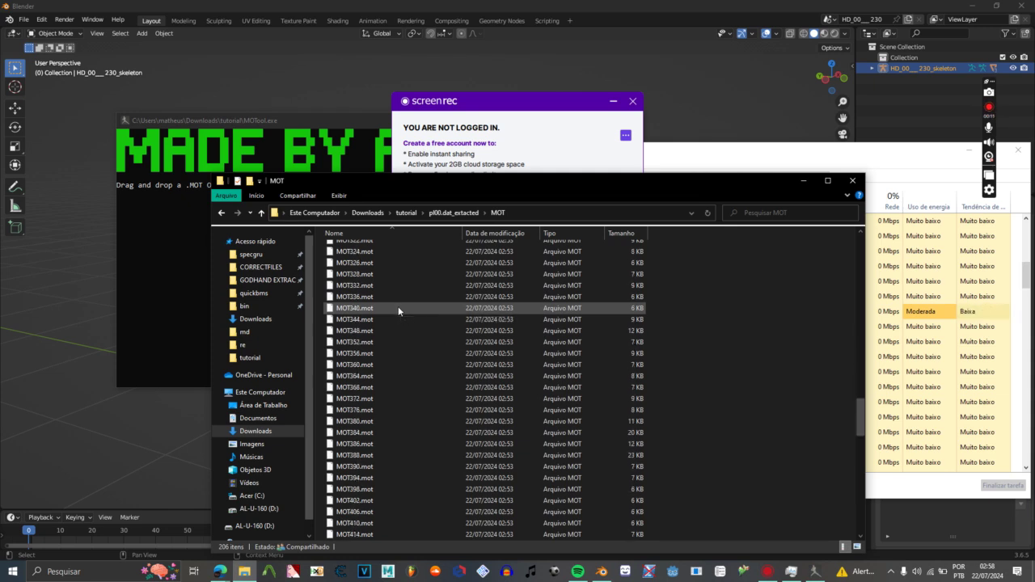
left_click_drag(861, 448, 863, 242)
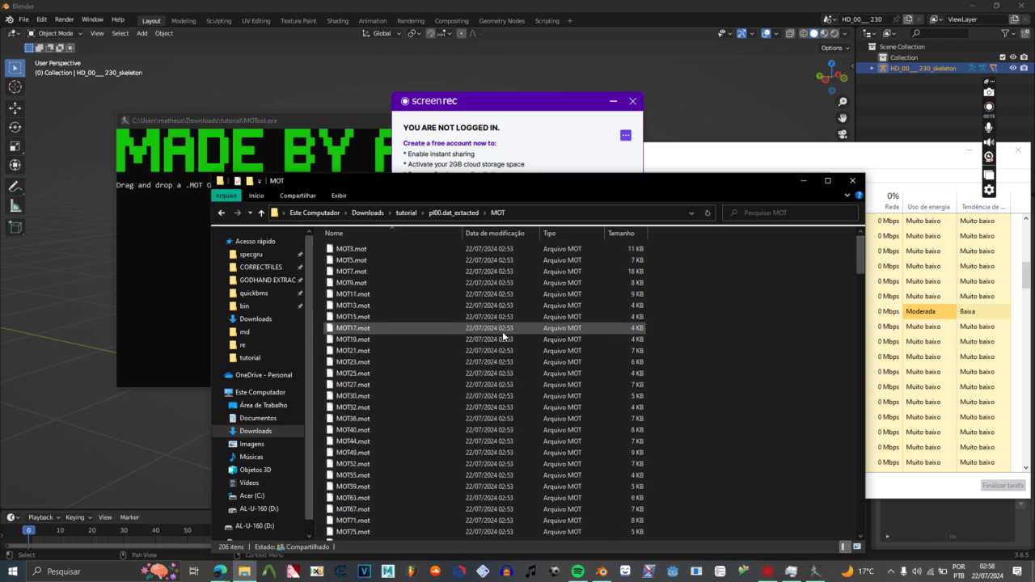
left_click_drag(861, 280, 865, 252)
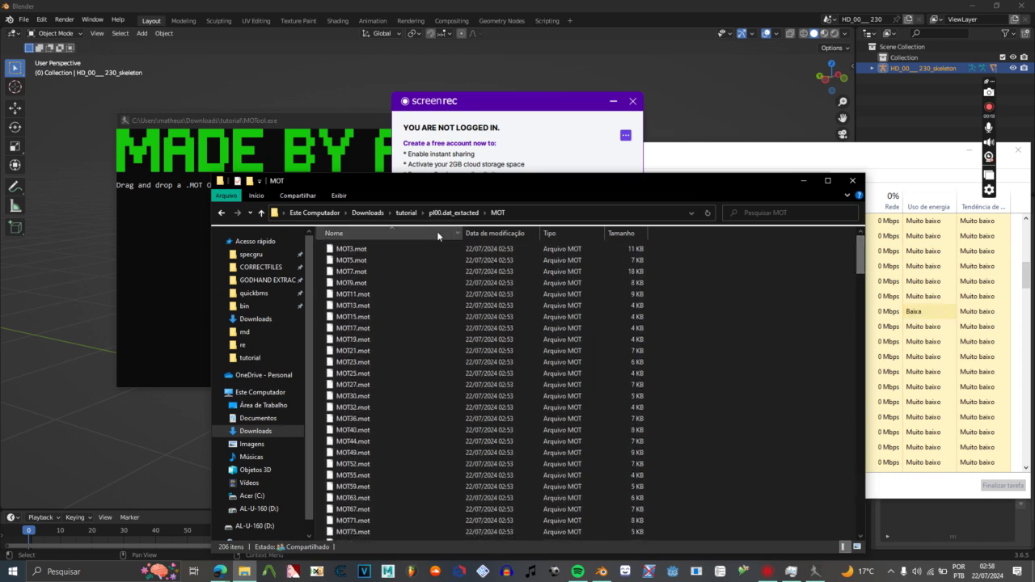
left_click(450, 215)
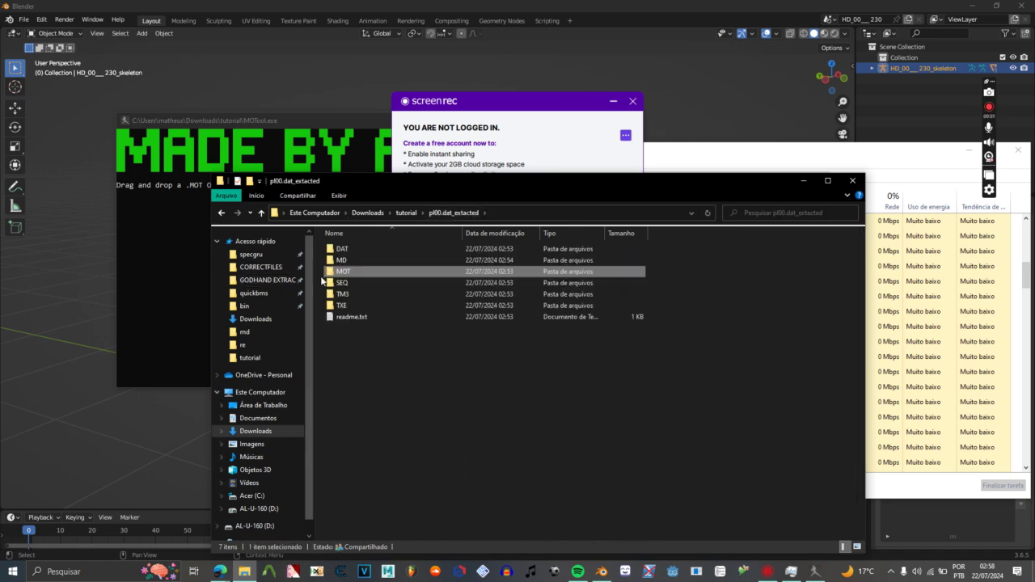
Copy MD1.bones from the MD1 folder inside MD.
left_click(252, 168)
left_click(349, 414)
double_click(348, 260)
double_click(393, 248)
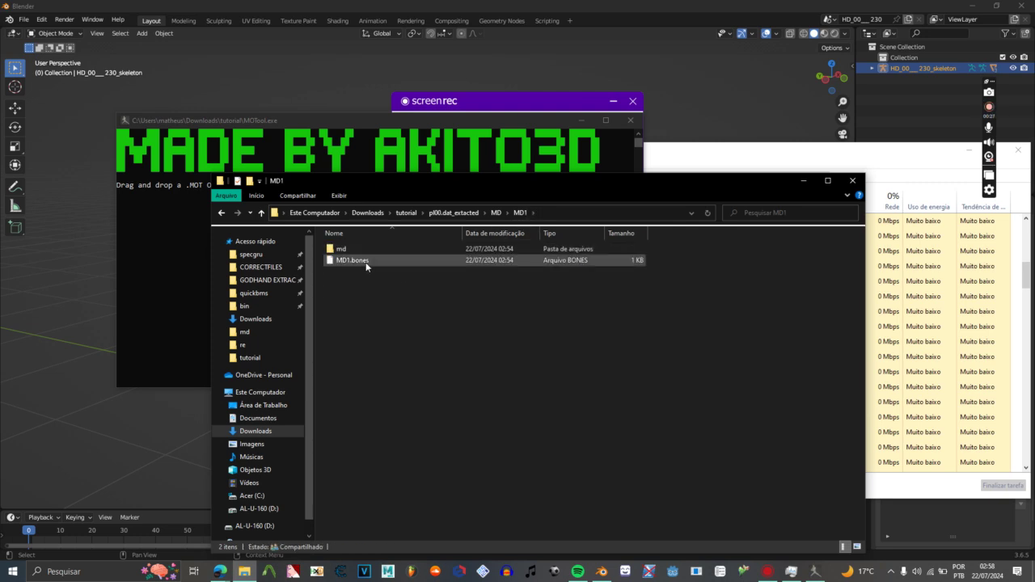
left_click(362, 262)
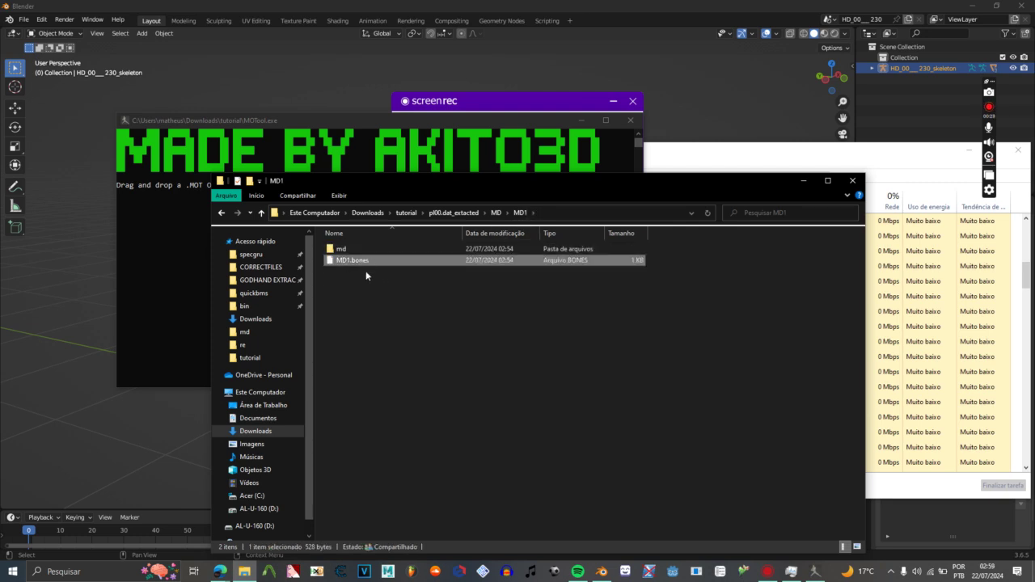
Paste MD1.bones into the MOT folder of pl00.dat_extacted alongside the .mot files.
left_click(410, 215)
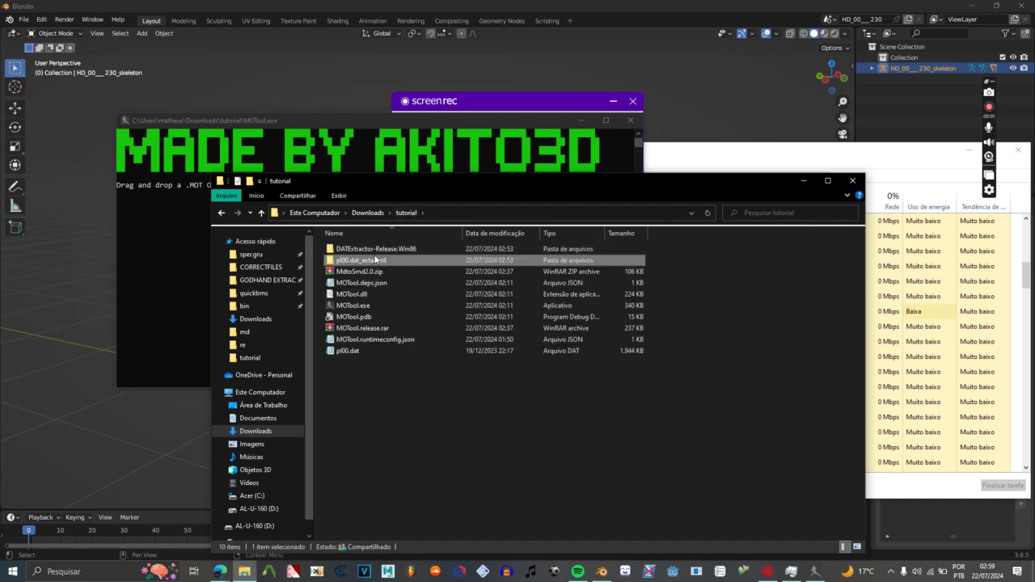
double_click(356, 262)
double_click(359, 271)
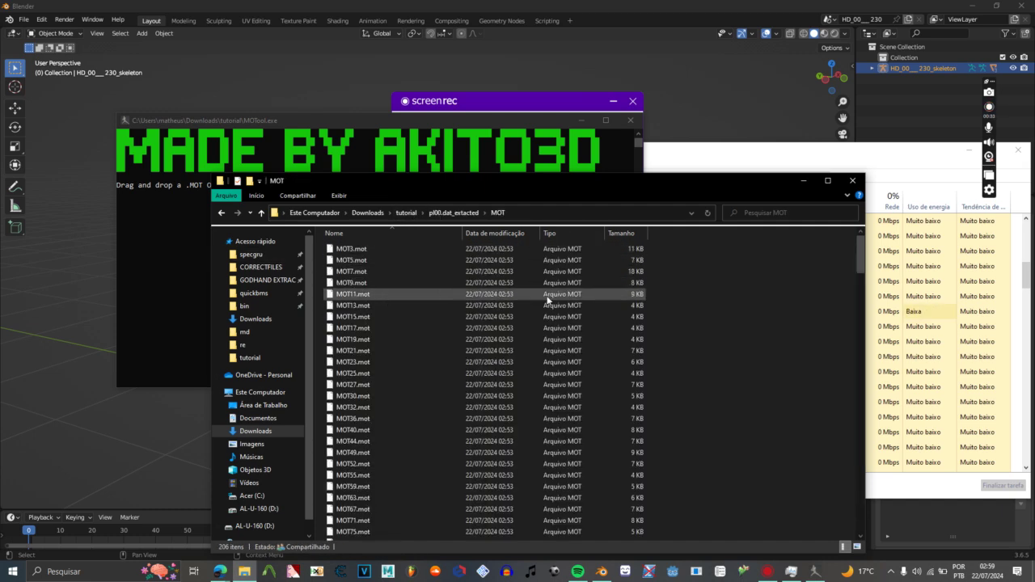
key("ctrl+v")
scroll(695, 318, "down", 8)
scroll(696, 317, "up", 8)
scroll(514, 315, "down", 1)
scroll(502, 291, "up", 1)
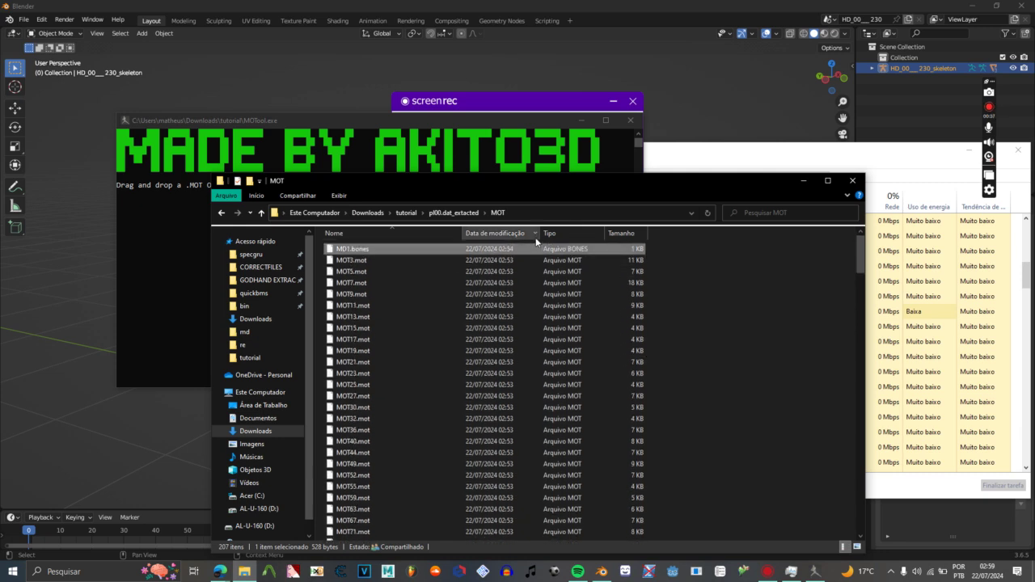
Copy the MOT folder's path and run MOTool on that folder to convert its motions.
left_click(532, 214)
key("ctrl+c")
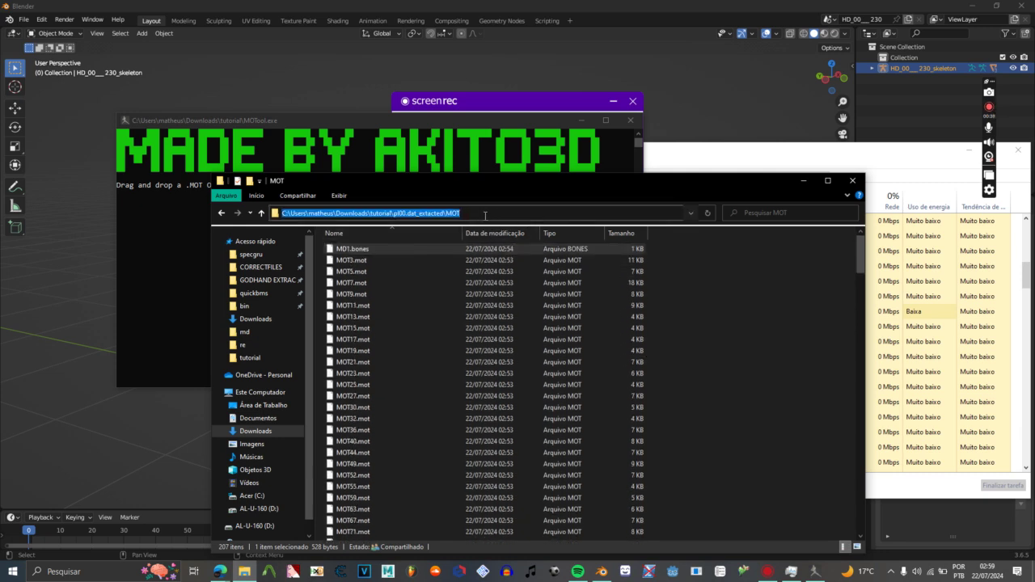
left_click(198, 216)
key("ctrl+v")
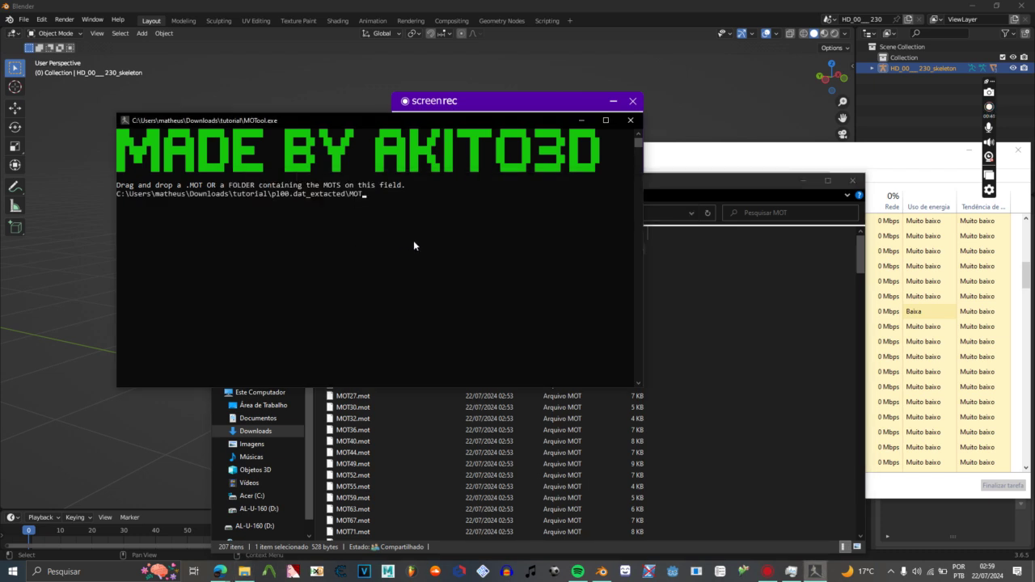
key("Return")
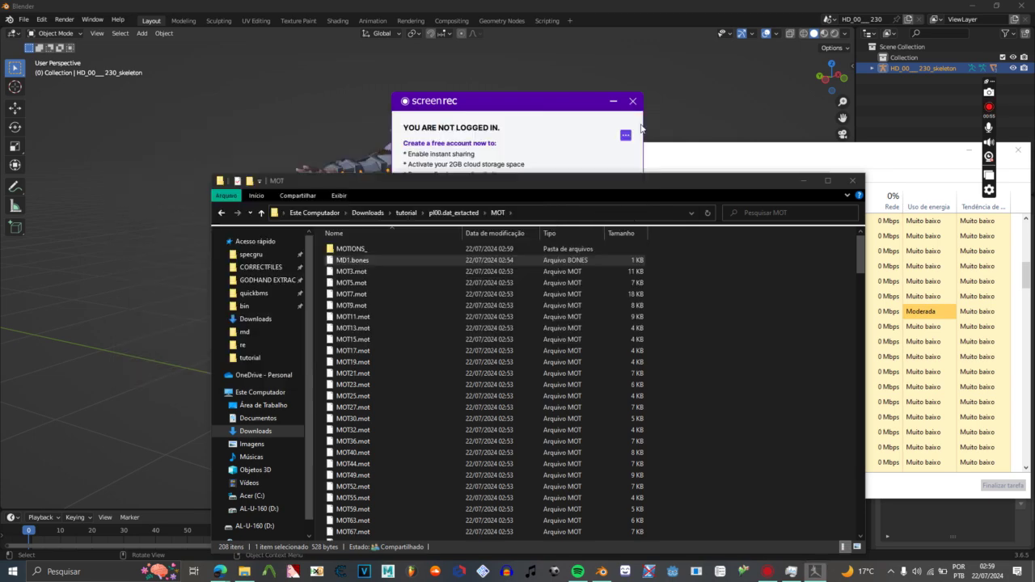
Open the generated MOTIONS_ folder, copy its path, and switch to Blender.
double_click(633, 248)
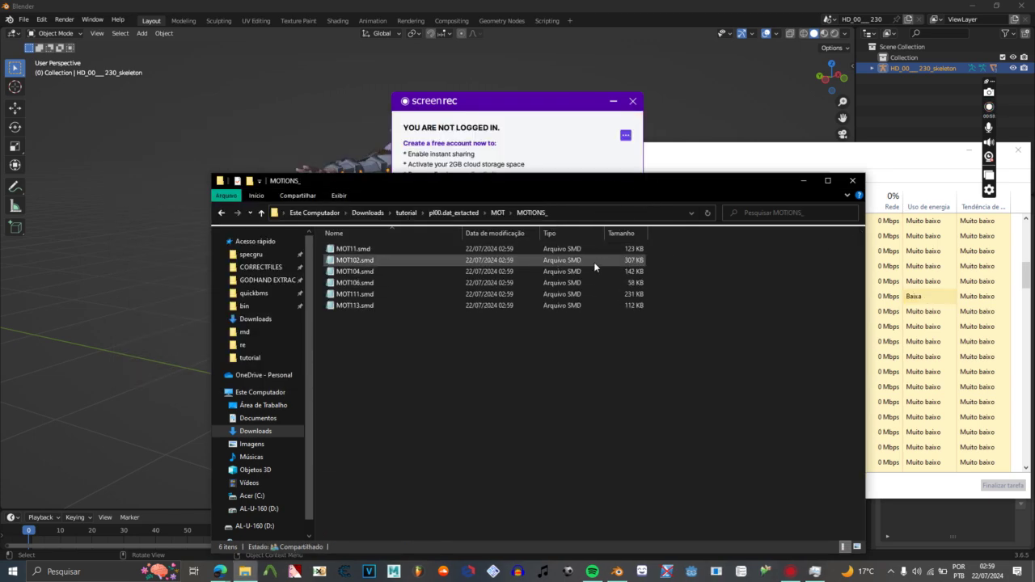
left_click(573, 212)
left_click_drag(585, 386, 421, 248)
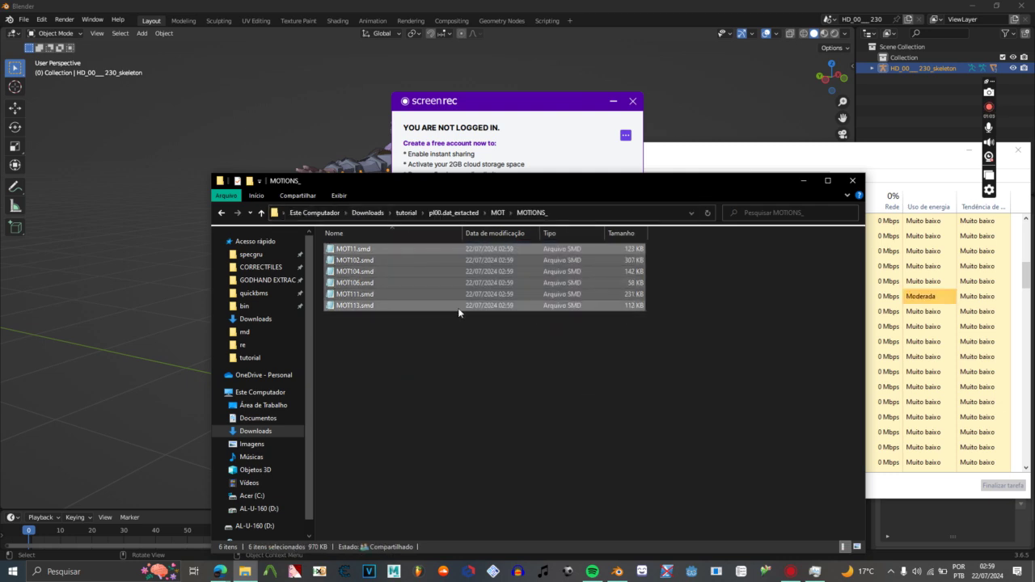
left_click(63, 11)
mouse_move(546, 323)
left_mouse_down()
mouse_move(498, 328)
mouse_move(541, 329)
left_mouse_up()
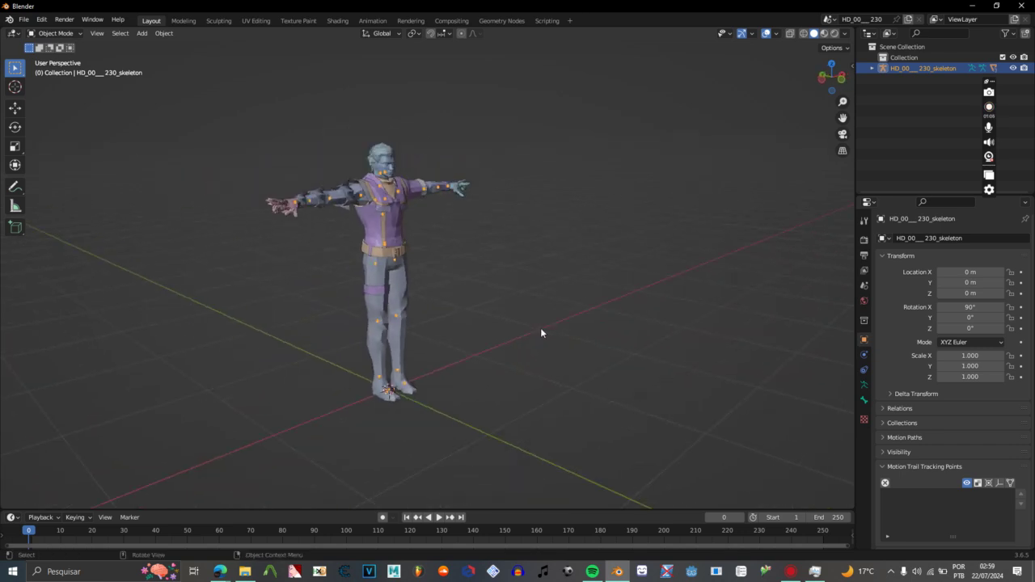
Import all six SMD animations from the MOTIONS_ folder onto the skeleton with the Source Engine importer.
left_click(26, 22)
mouse_move(54, 166)
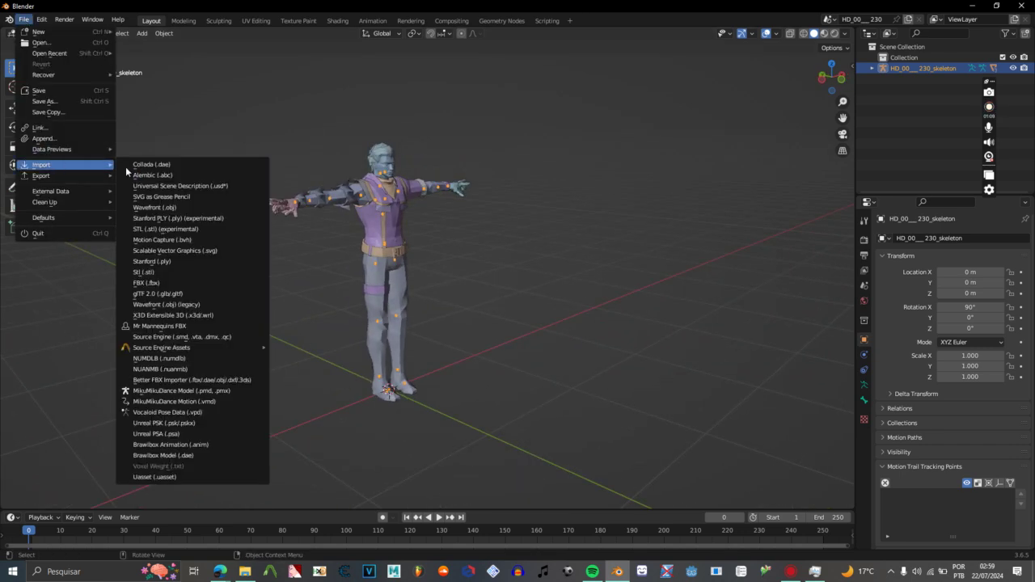
left_click(229, 336)
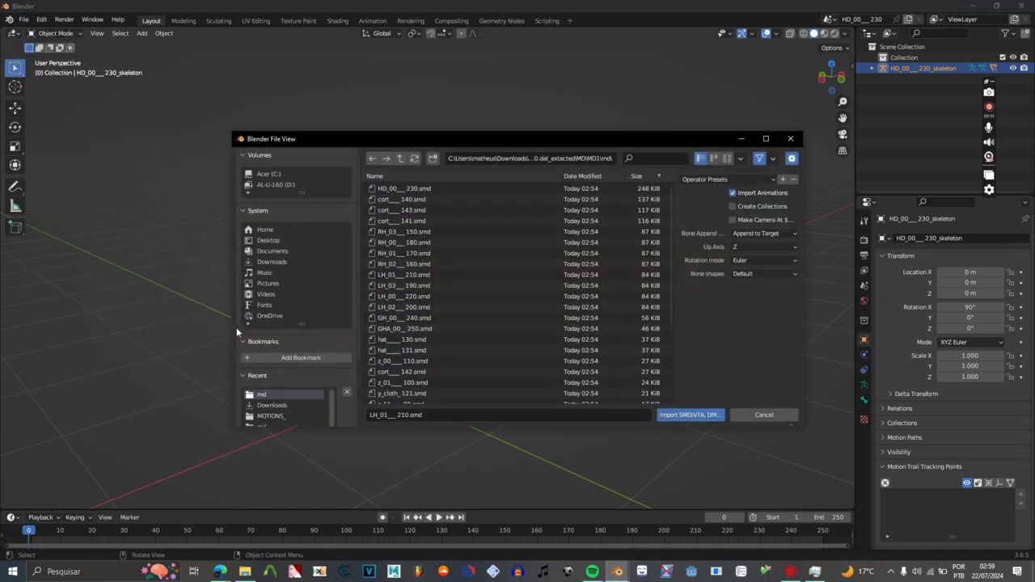
left_click(546, 159)
key("ctrl+v")
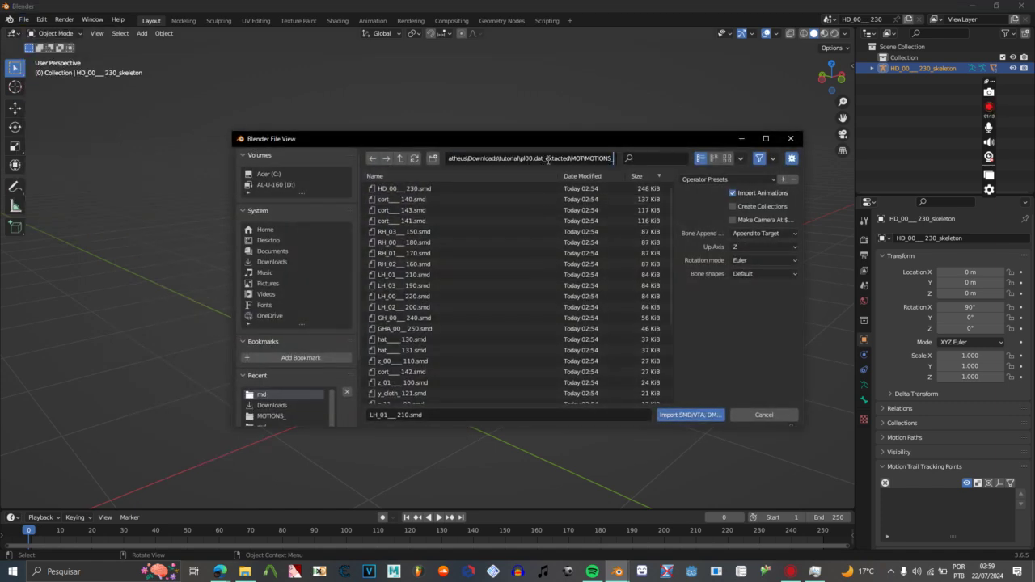
key("Return")
left_click(477, 209)
key("a")
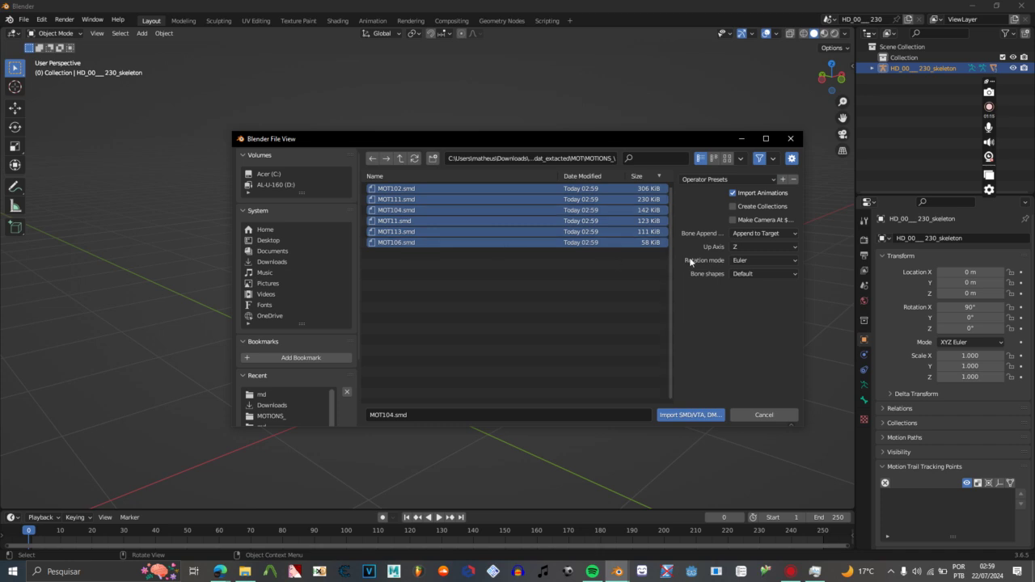
left_click(688, 414)
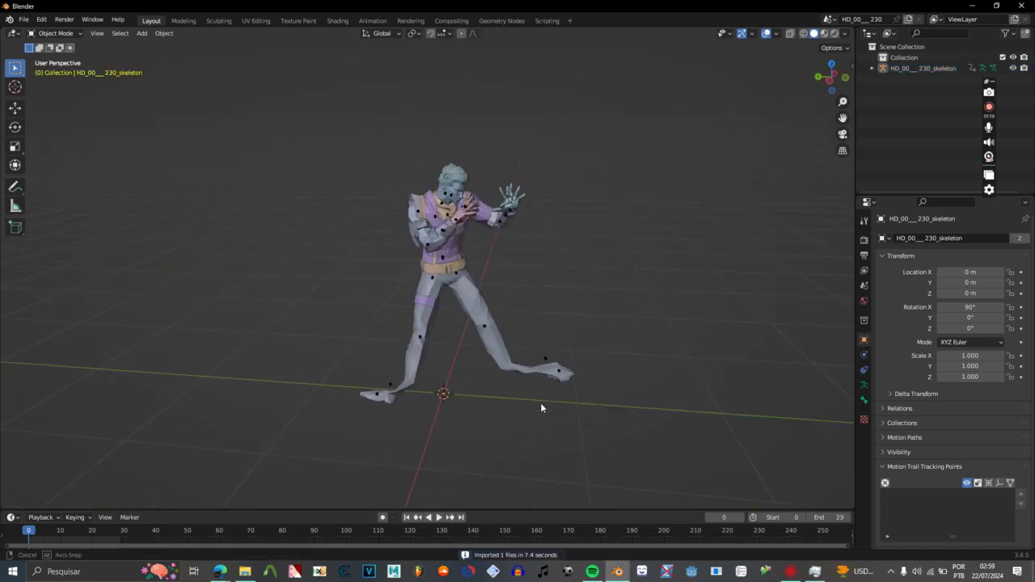
Play back the imported animation on the character and enlarge the timeline area.
scroll(444, 410, "down", 3)
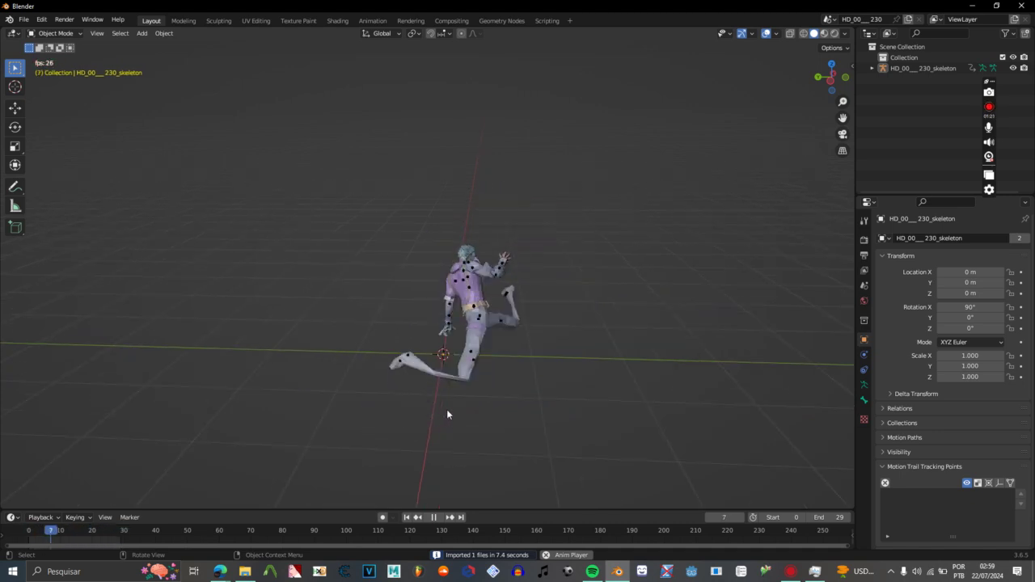
scroll(551, 399, "up", 2)
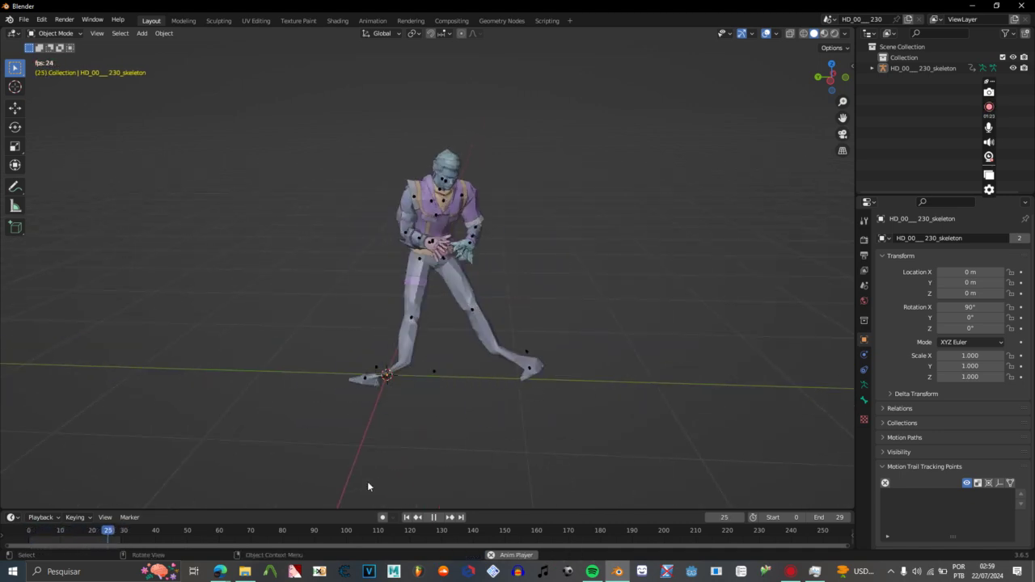
left_click_drag(367, 509, 361, 428)
left_click_drag(301, 487, 576, 487)
key("space")
left_click_drag(433, 362, 360, 350)
Select the character's skeleton, switch it to Pose Mode, and frame the animation's keyframes in the timeline at frame 0.
left_click(397, 375)
key("ctrl+Tab")
scroll(380, 368, "up", 1)
left_click(273, 450)
scroll(372, 343, "up", 1)
scroll(373, 343, "down", 2)
scroll(399, 342, "up", 2)
scroll(419, 349, "down", 1)
scroll(395, 350, "up", 2)
scroll(356, 316, "down", 2)
scroll(360, 351, "down", 1)
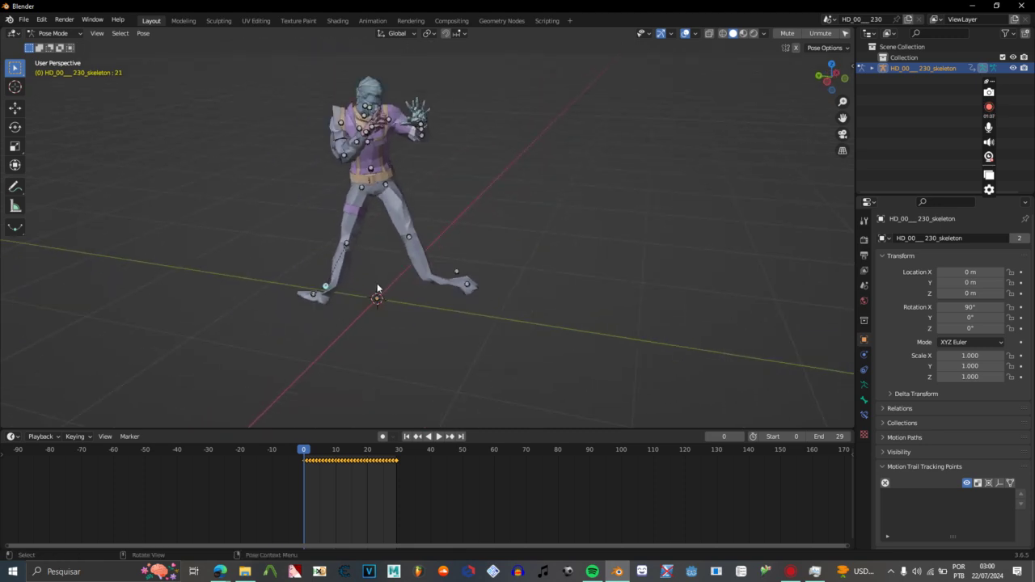
Inspect the posed character's legs and feet from several angles for mesh deformation at the ankles.
left_click_drag(385, 295, 414, 301)
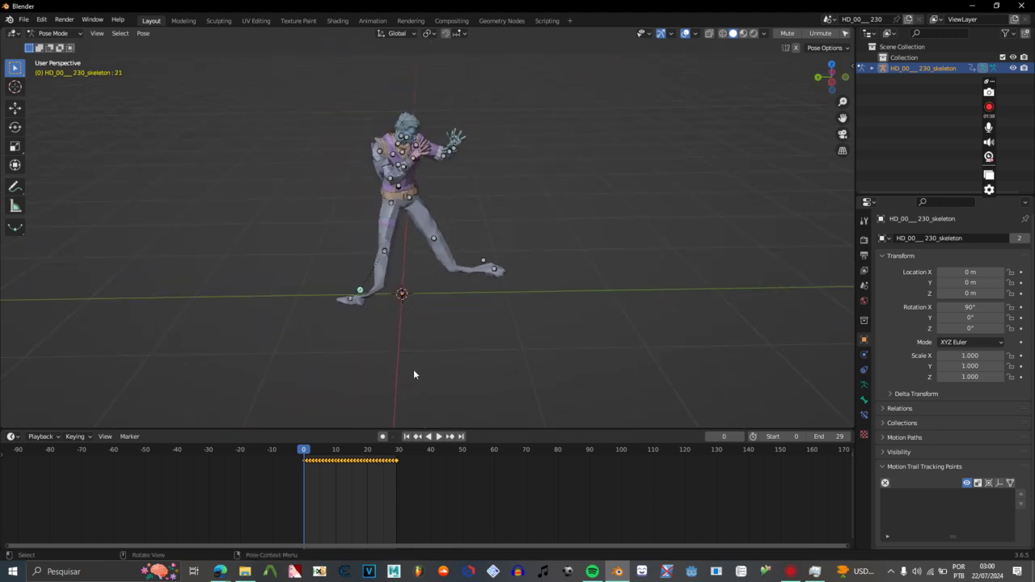
scroll(346, 463, "up", 4)
left_click_drag(401, 396, 421, 310)
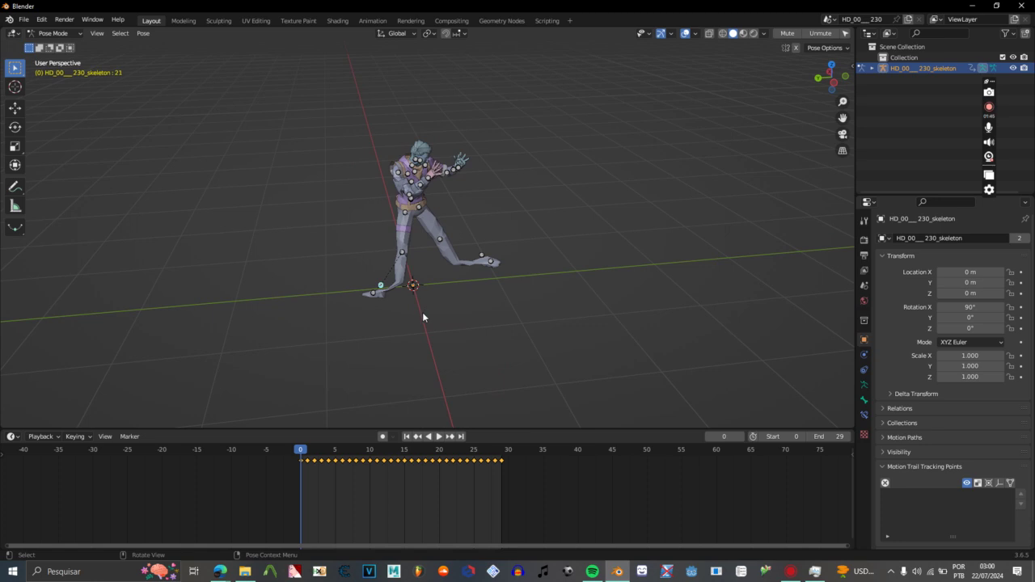
scroll(425, 303, "up", 6)
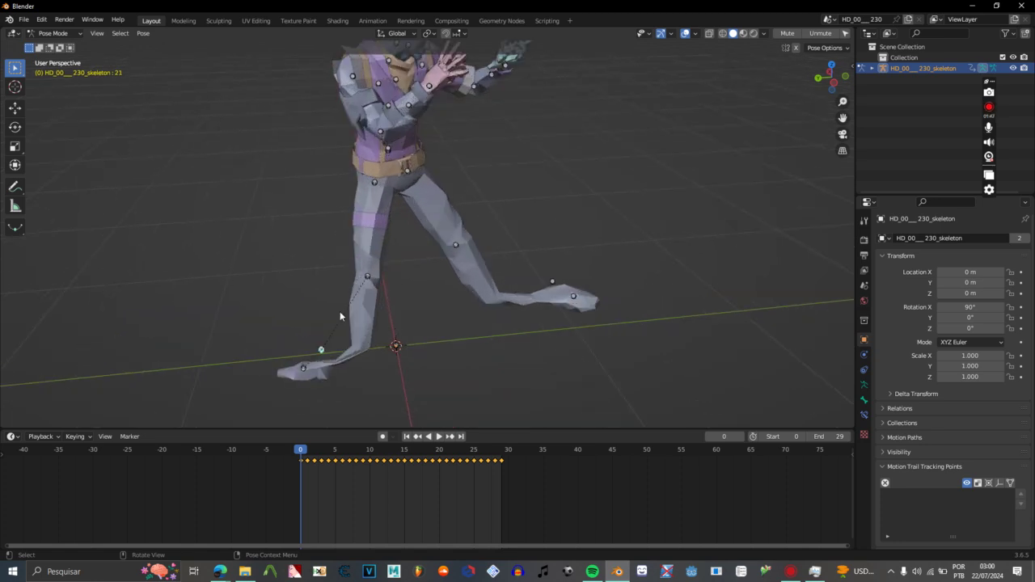
scroll(385, 350, "down", 6)
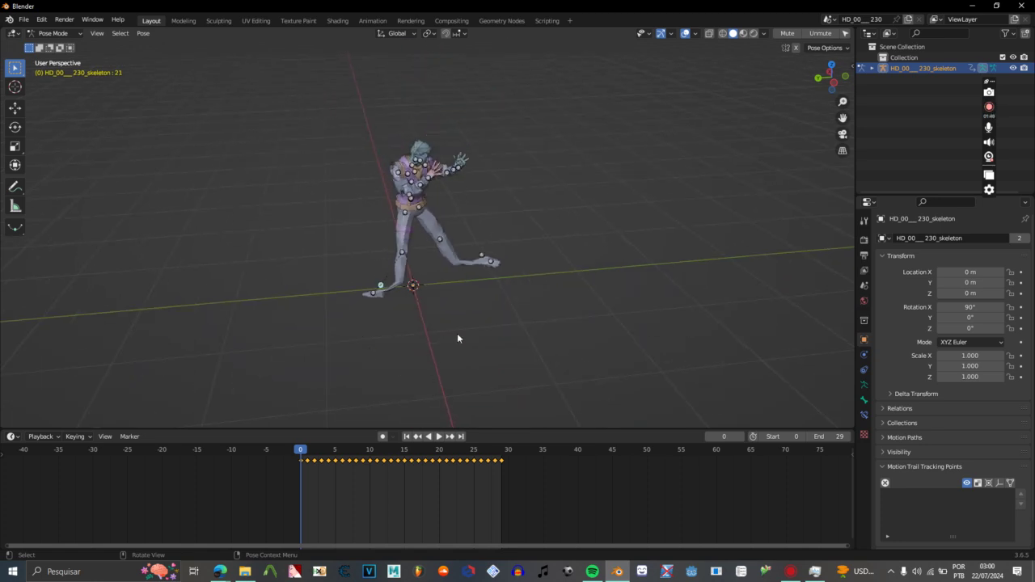
left_click_drag(457, 334, 370, 285)
scroll(435, 302, "up", 5)
scroll(358, 307, "down", 2)
left_click_drag(369, 191, 401, 210)
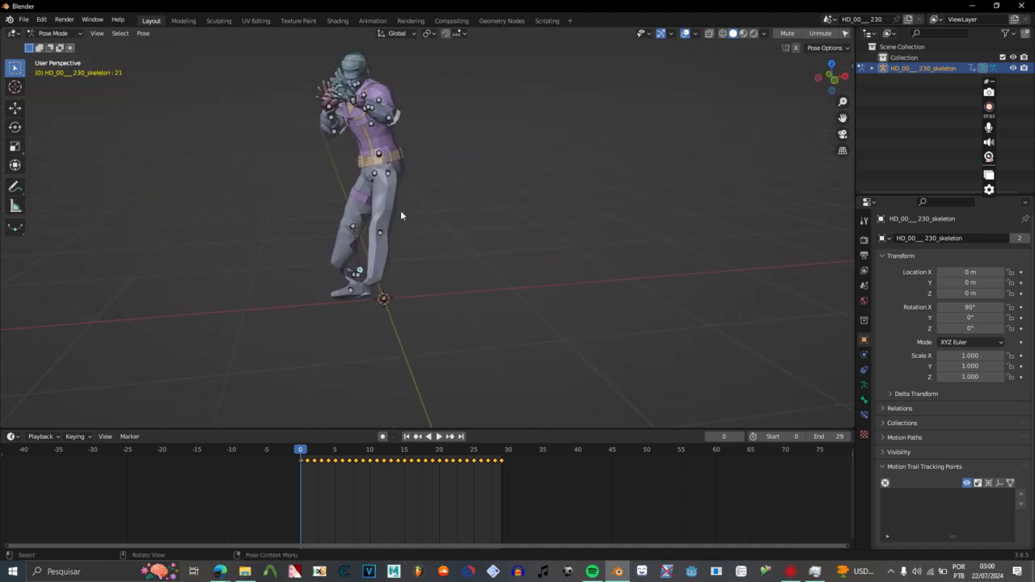
scroll(400, 211, "up", 2)
Switch the skeleton to Edit Mode and select both ankle bones in the character's rest pose.
key("Tab")
scroll(420, 226, "down", 5)
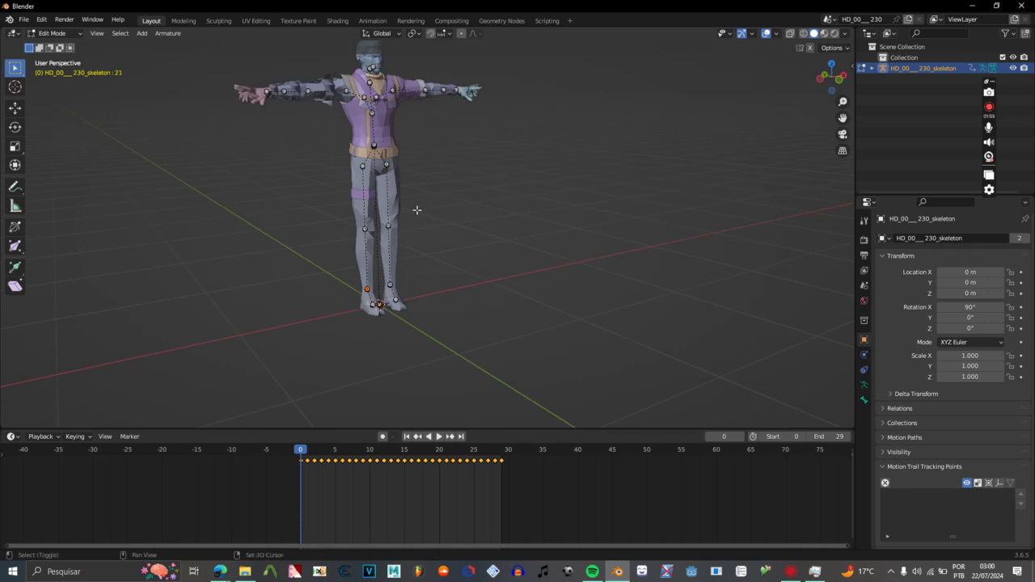
left_click_drag(478, 334, 455, 248)
scroll(457, 227, "up", 6)
left_click(420, 201, "shift")
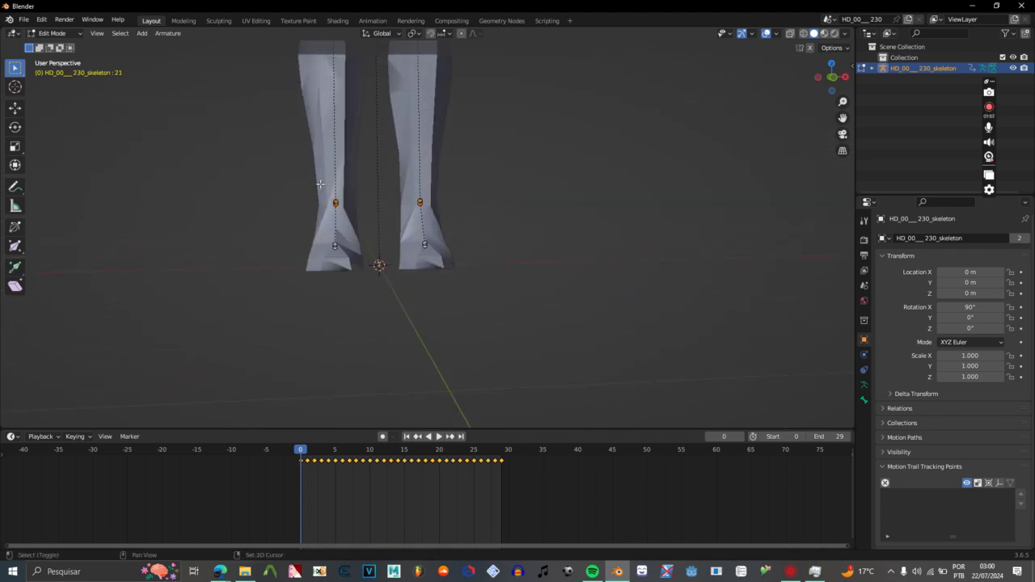
left_click_drag(418, 194, 506, 240)
scroll(505, 241, "up", 3)
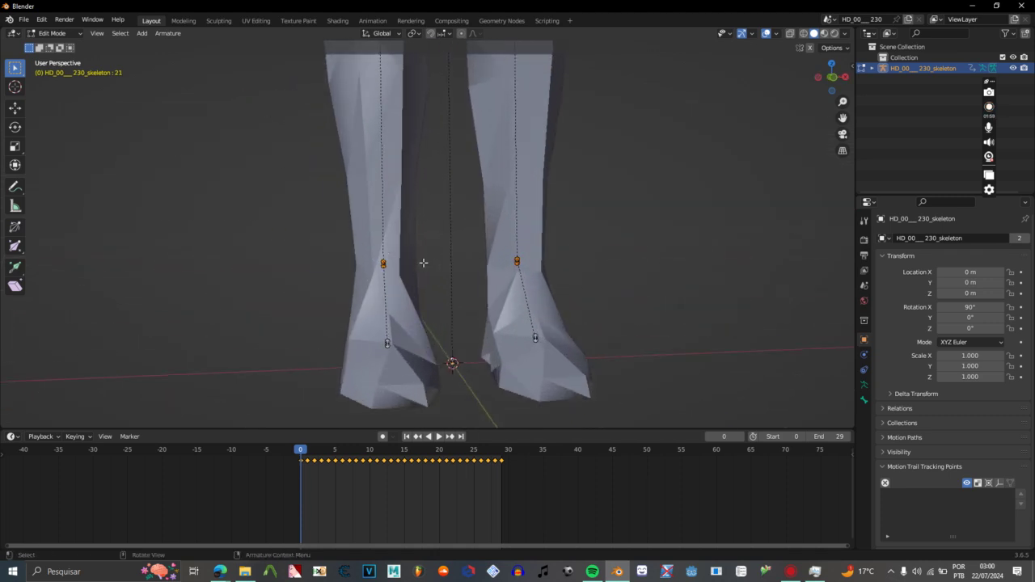
scroll(408, 260, "down", 1)
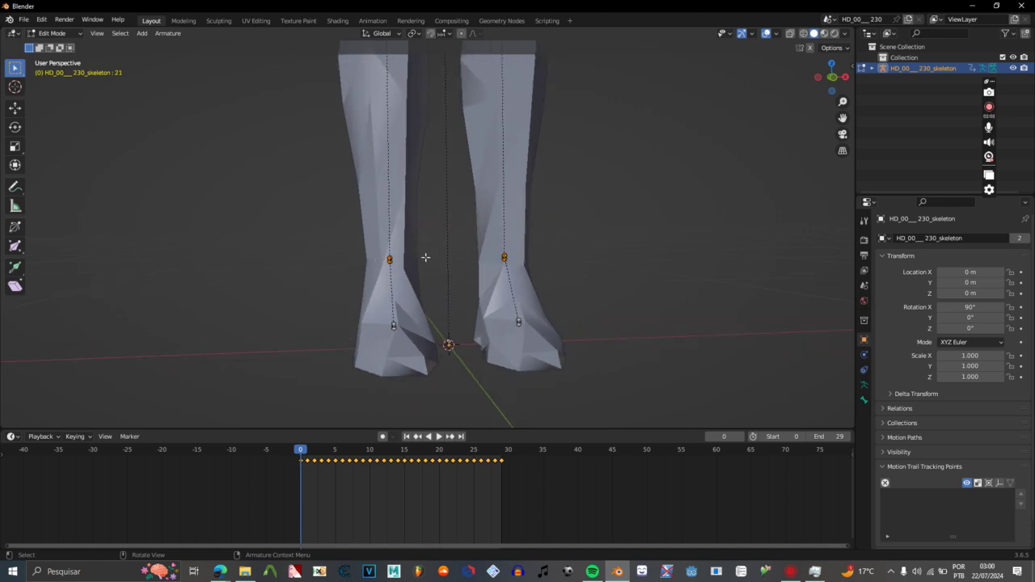
left_click_drag(406, 257, 447, 257)
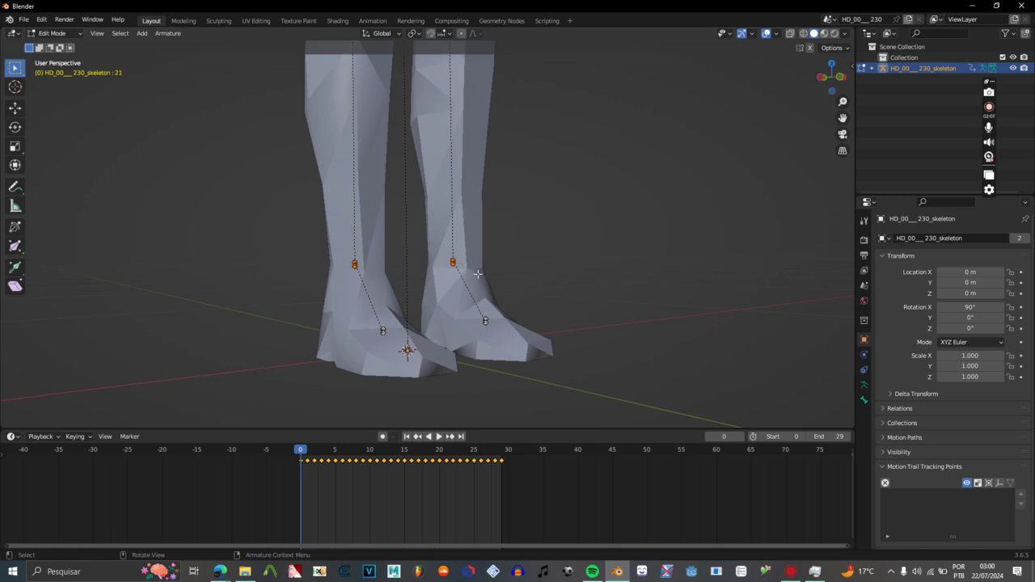
scroll(385, 291, "down", 1)
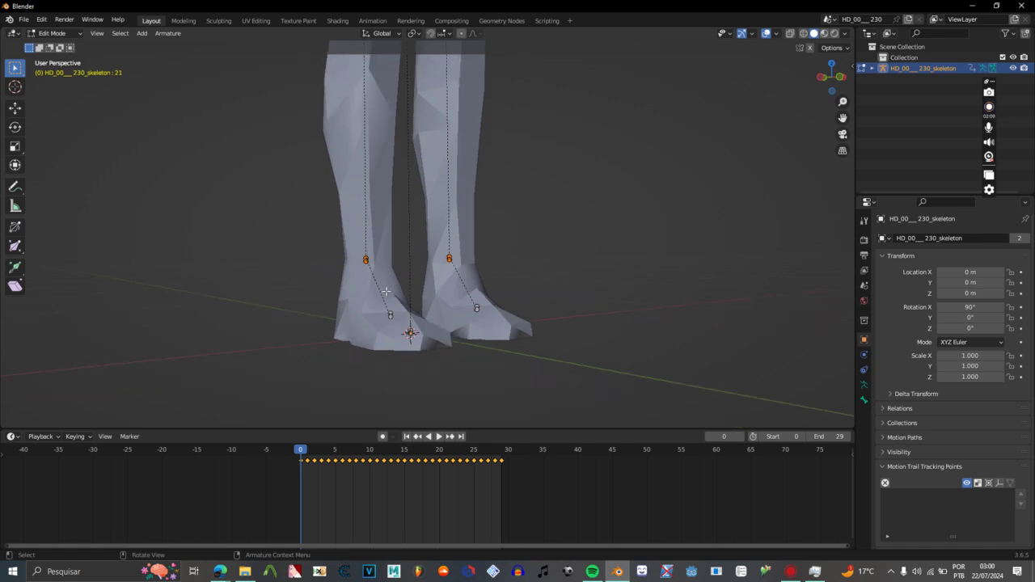
Clear the parent of both selected ankle bones to detach them from the lower legs.
key("ctrl+p")
left_click_drag(471, 274, 455, 281)
key("alt+p")
left_click(457, 284)
scroll(456, 282, "down", 4)
scroll(375, 272, "up", 5)
scroll(410, 307, "down", 3)
Switch to Pose Mode and play back the animation to check how the detached feet move.
key("ctrl+Tab")
left_click_drag(339, 300, 505, 293)
scroll(463, 258, "down", 2)
scroll(473, 293, "down", 2)
scroll(479, 293, "up", 3)
scroll(503, 299, "down", 3)
key("space")
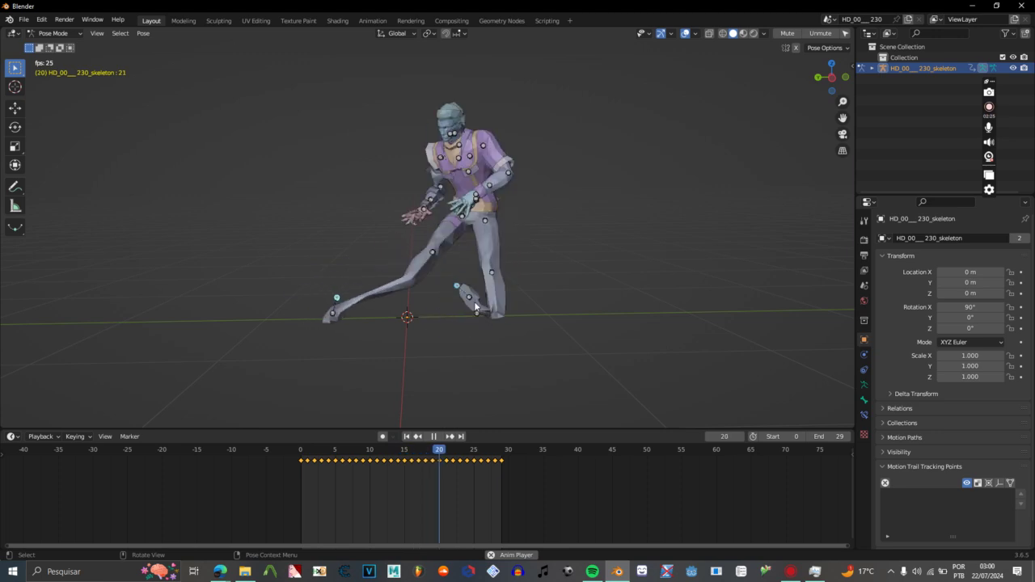
key("space")
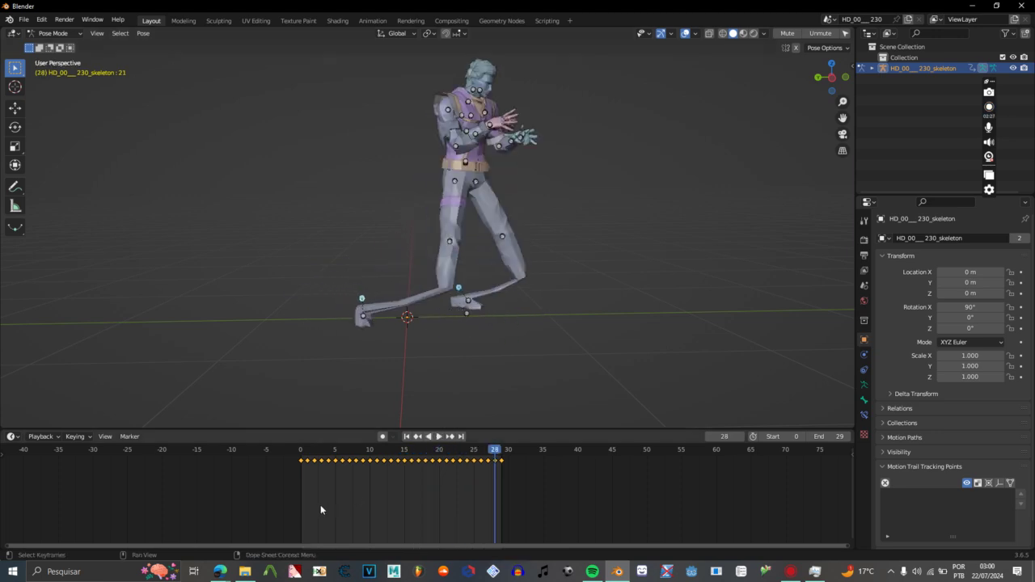
Return the animation to frame 0 and put the skeleton back into Edit Mode.
left_click(302, 451)
left_click_drag(545, 329, 420, 344)
key("Tab")
scroll(420, 344, "up", 10)
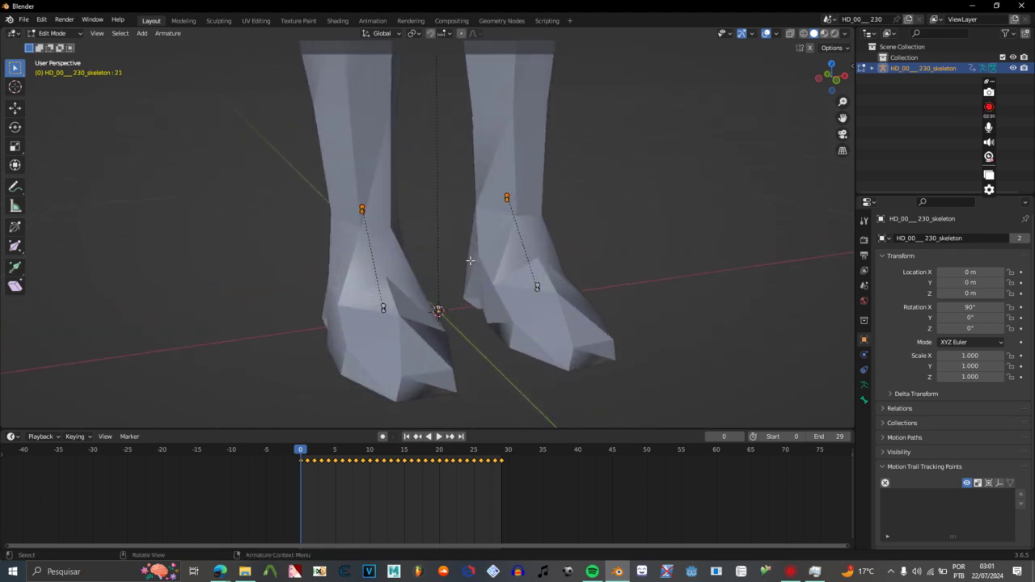
Parent ankle bone 25 to the root bone at the world origin, keeping its offset.
left_click_drag(468, 273, 431, 243)
left_click(483, 183)
scroll(397, 293, "up", 6)
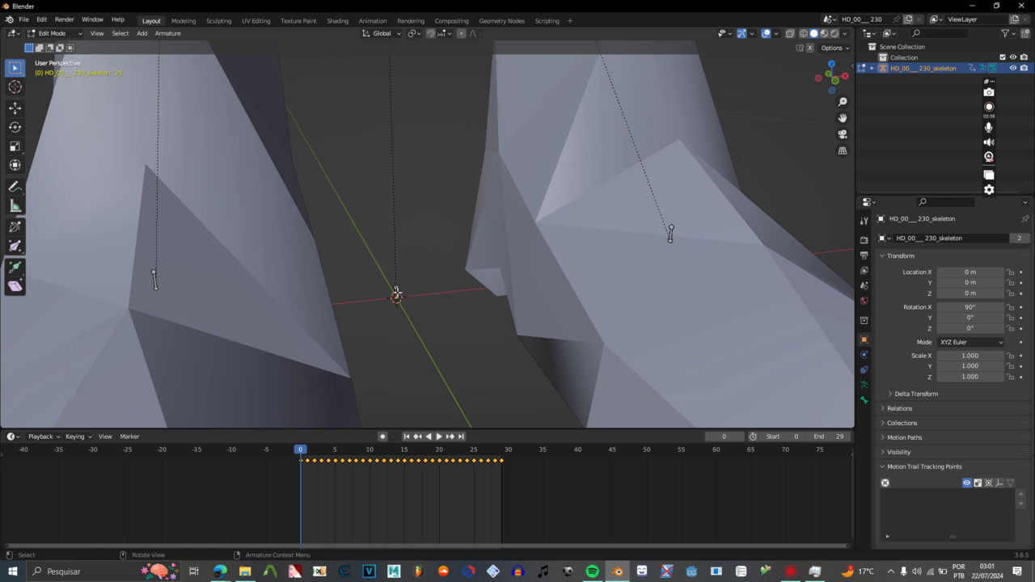
scroll(396, 288, "down", 6)
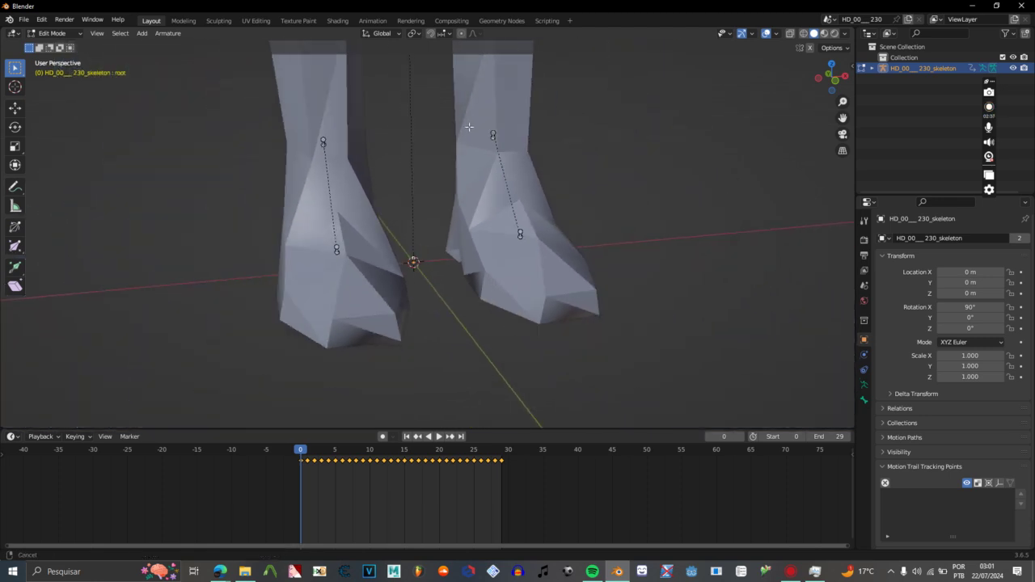
left_click(500, 145)
scroll(477, 202, "up", 5)
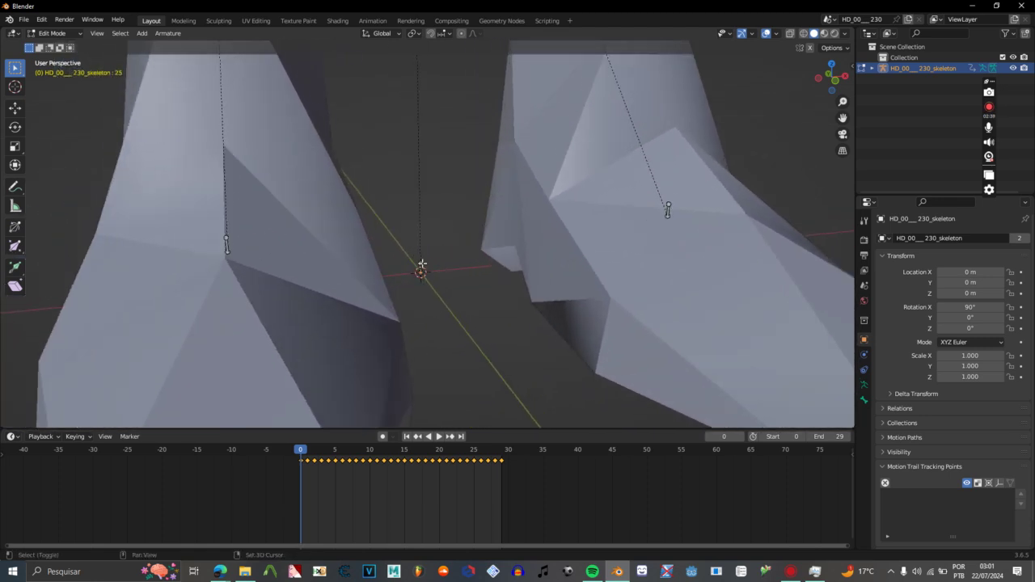
key("ctrl+p")
scroll(450, 143, "down", 3)
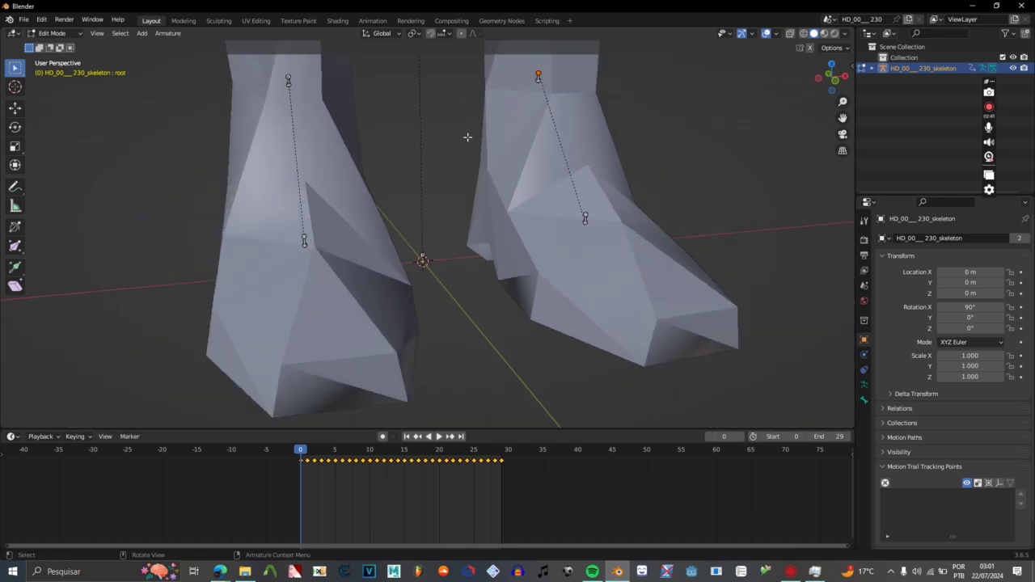
scroll(406, 296, "up", 3)
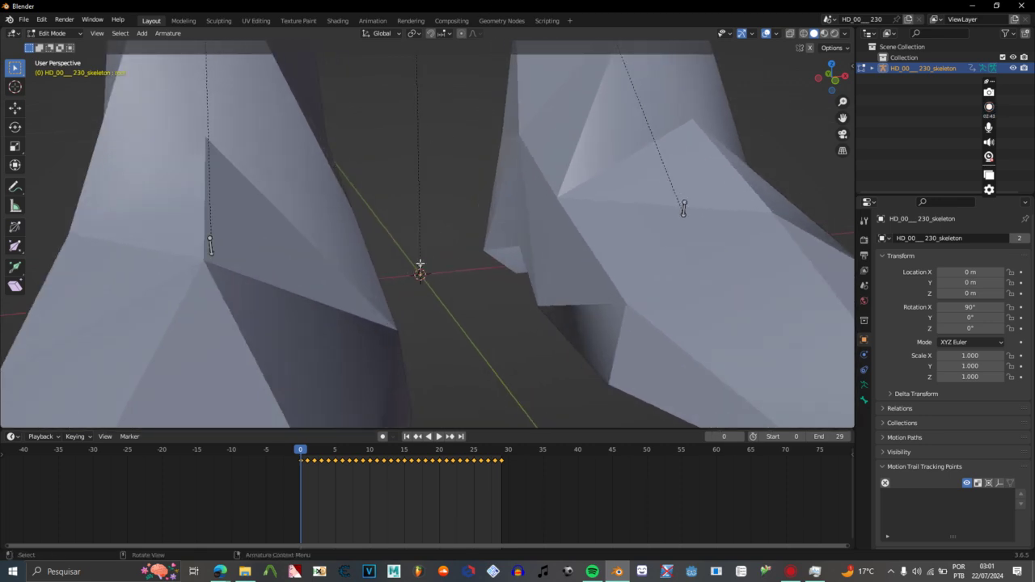
key("ctrl+p")
left_click(423, 266)
scroll(416, 251, "down", 5)
Parent the opposite ankle bone to the root bone, keeping its offset, and switch to Pose Mode.
left_click_drag(328, 172, 263, 124)
scroll(425, 154, "up", 5)
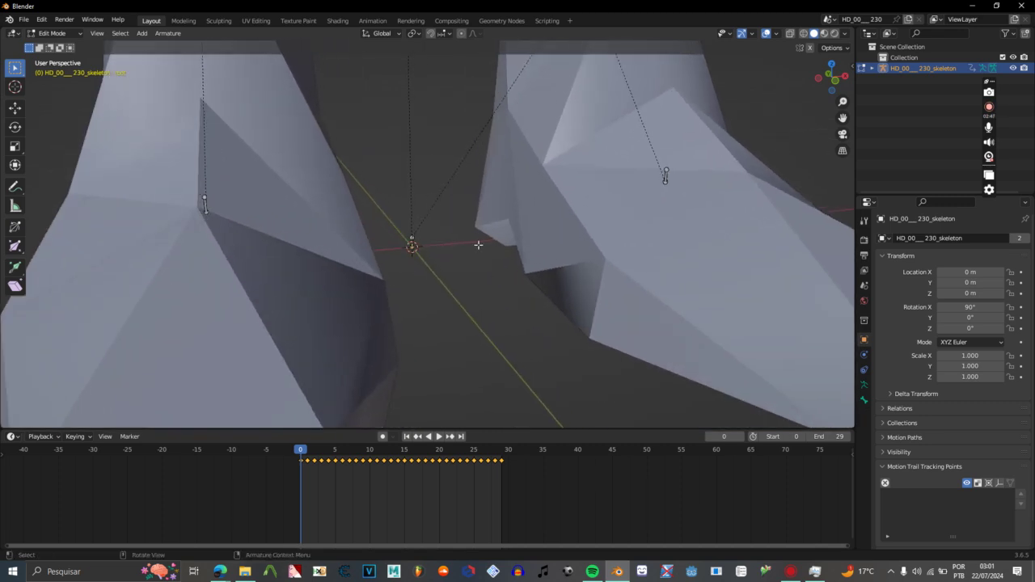
key("ctrl+p")
left_click(479, 246)
key("Tab")
scroll(479, 247, "down", 6)
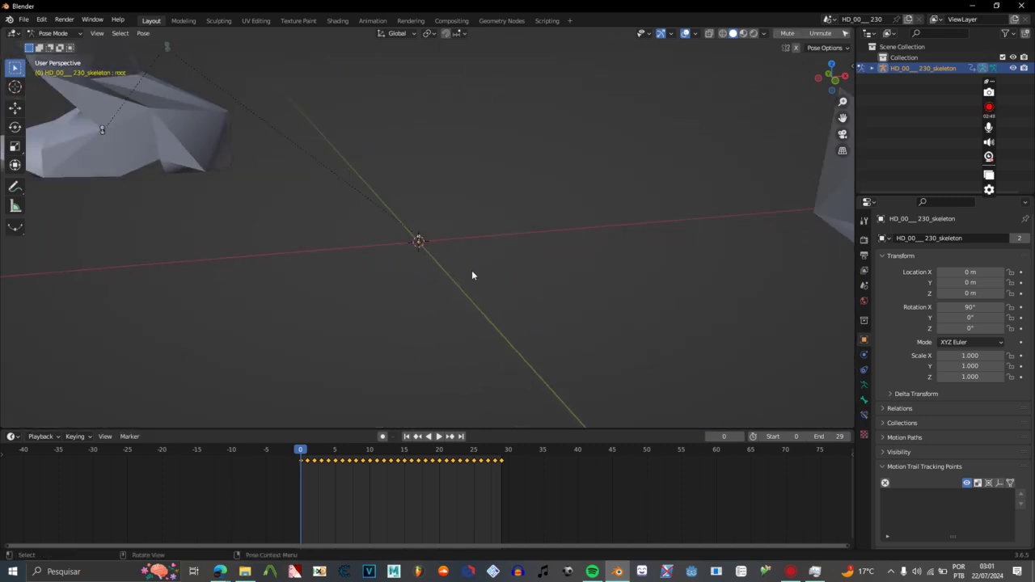
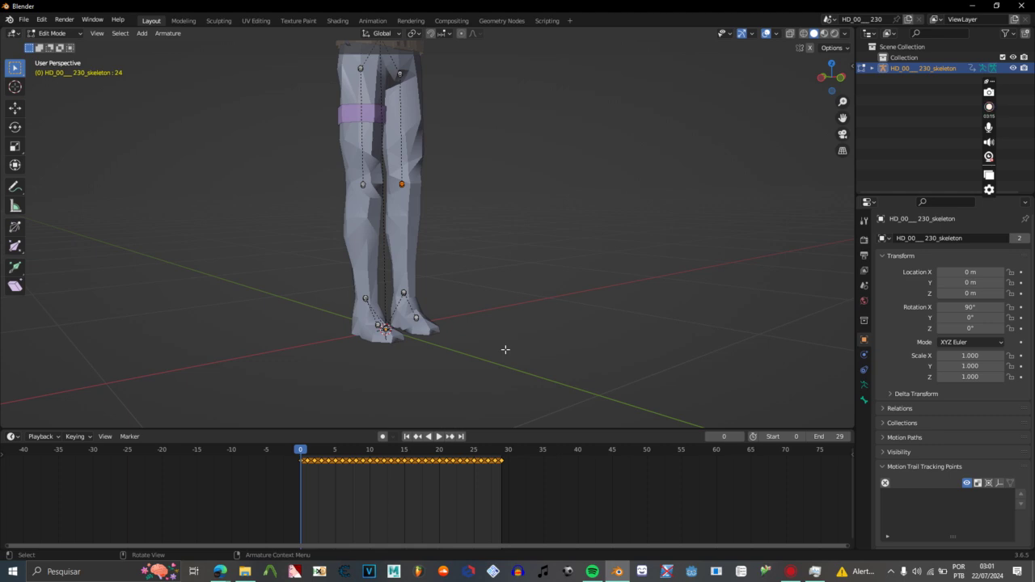
In the left orthographic view, extend the lower-leg bones' tails down along global Z from the knees to the ankle joints.
left_click_drag(506, 350, 411, 289)
scroll(441, 250, "up", 1)
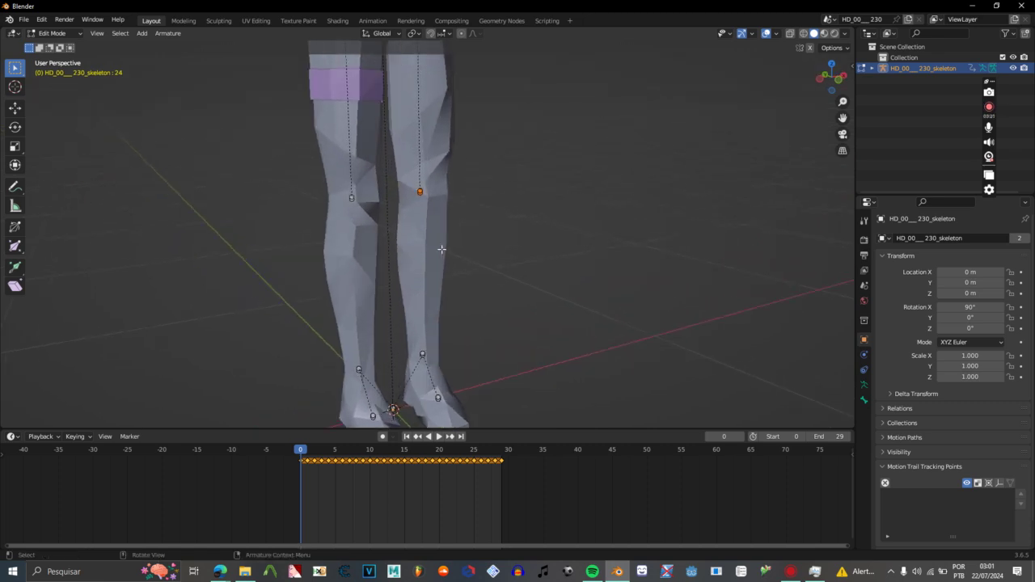
left_click_drag(441, 249, 397, 218)
left_click_drag(418, 228, 385, 226)
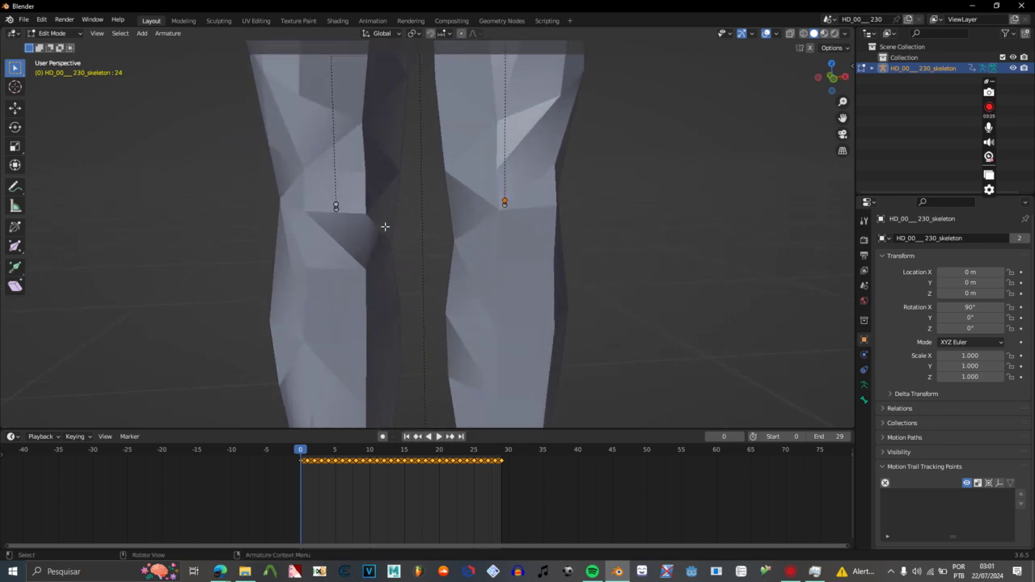
left_click(819, 80)
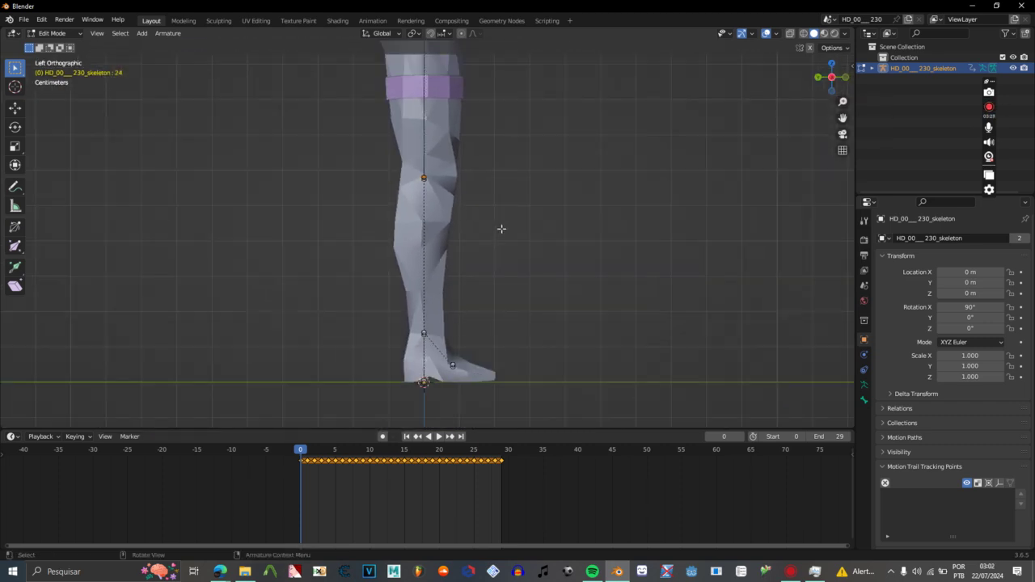
key("g")
key("z")
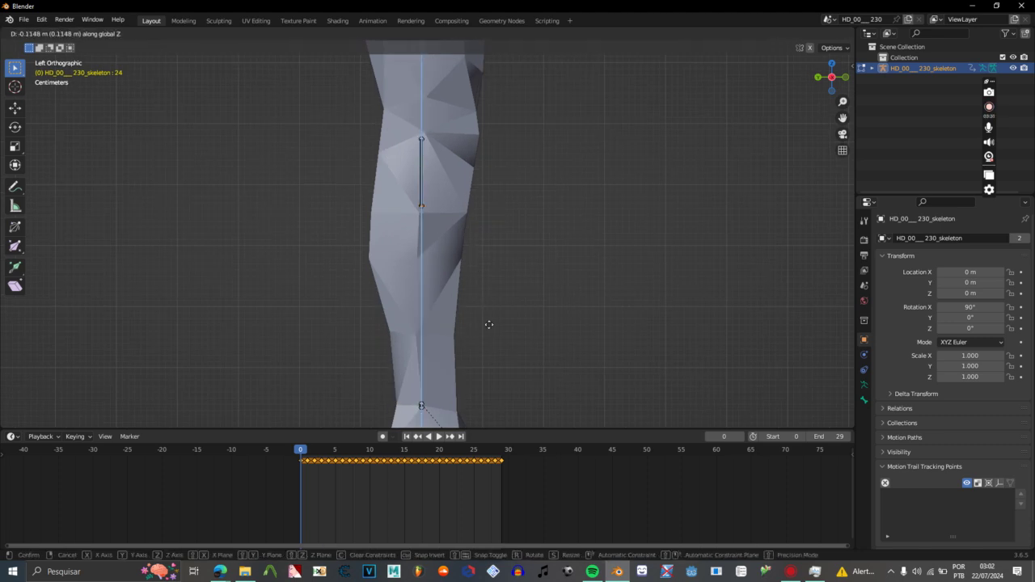
left_click(487, 378)
scroll(488, 335, "up", 3)
left_click_drag(472, 361, 469, 132)
key("g")
key("z")
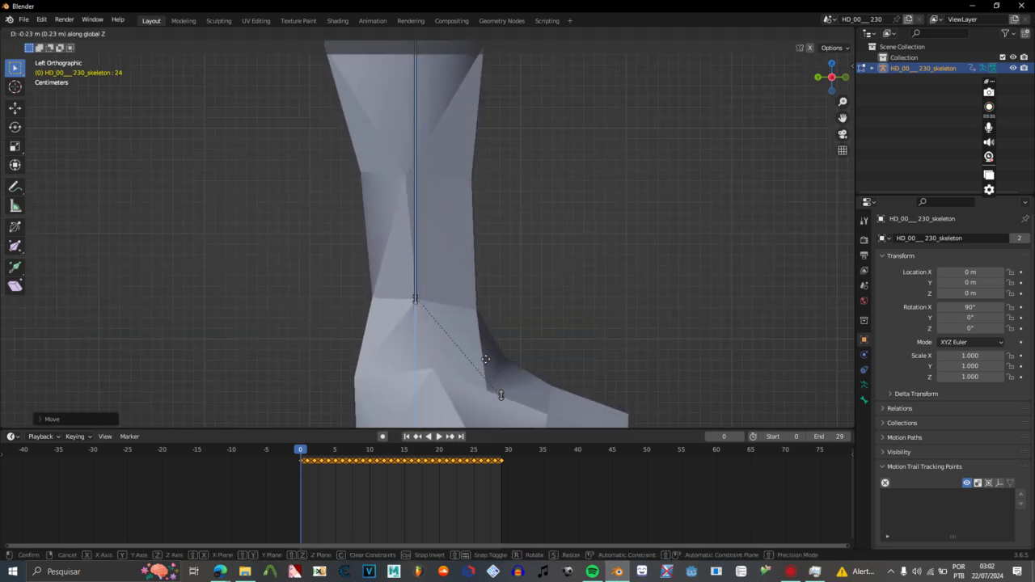
left_click(485, 362)
scroll(463, 313, "down", 5)
Try rotating lower-leg bone 20 in Pose Mode, and undo the rotation.
key("Tab")
left_click_drag(466, 201, 364, 300)
left_click(322, 238)
scroll(364, 263, "down", 2)
key("r")
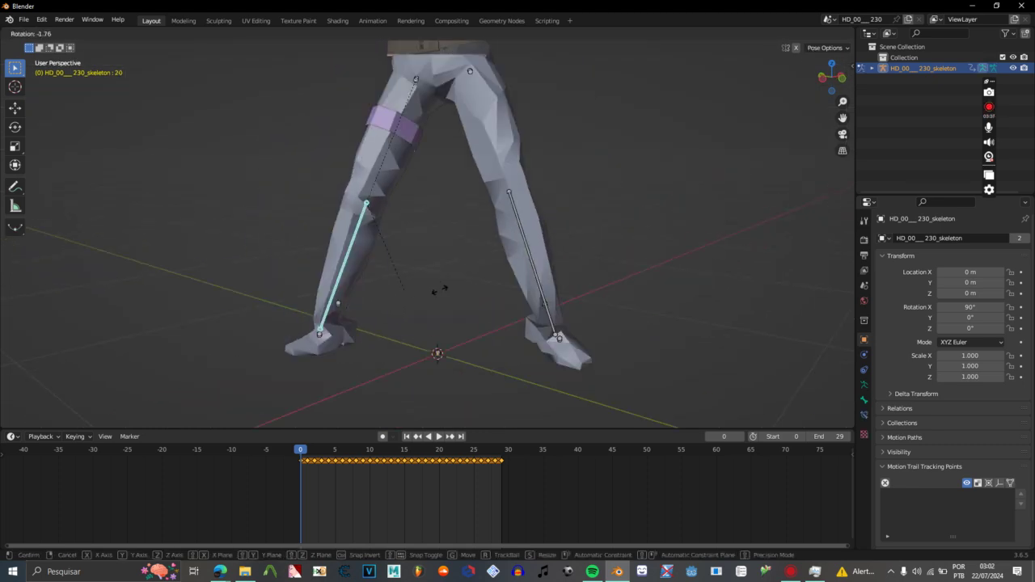
left_click(434, 279)
key("ctrl+z")
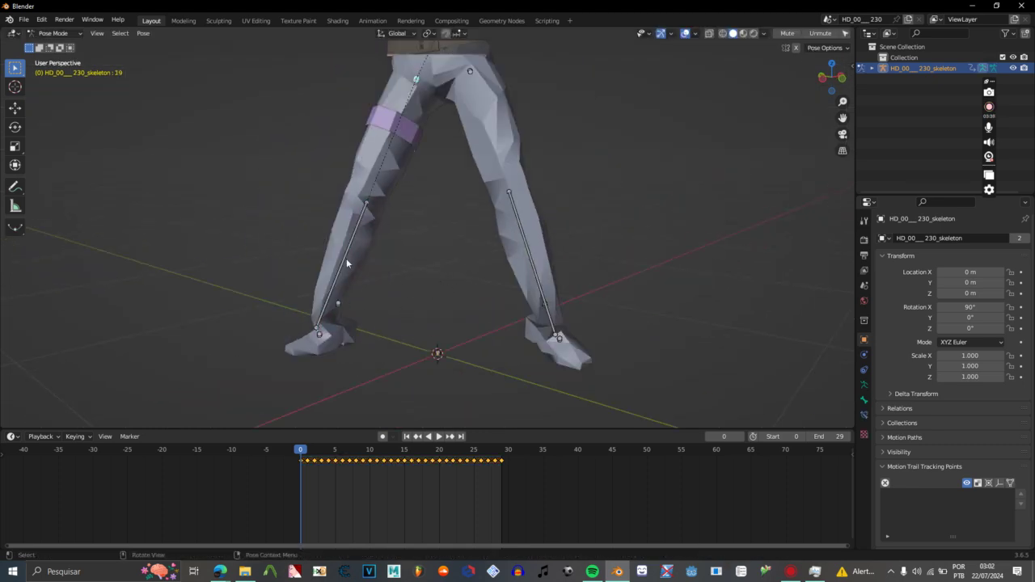
In Edit Mode, shift the knee ends of the lower-leg bones slightly forward in the left orthographic view.
left_click(348, 264)
key("Tab")
left_click_drag(351, 271, 449, 290)
left_click_drag(455, 192, 448, 229)
left_click_drag(449, 233, 295, 188)
left_click(830, 78)
scroll(500, 226, "up", 3)
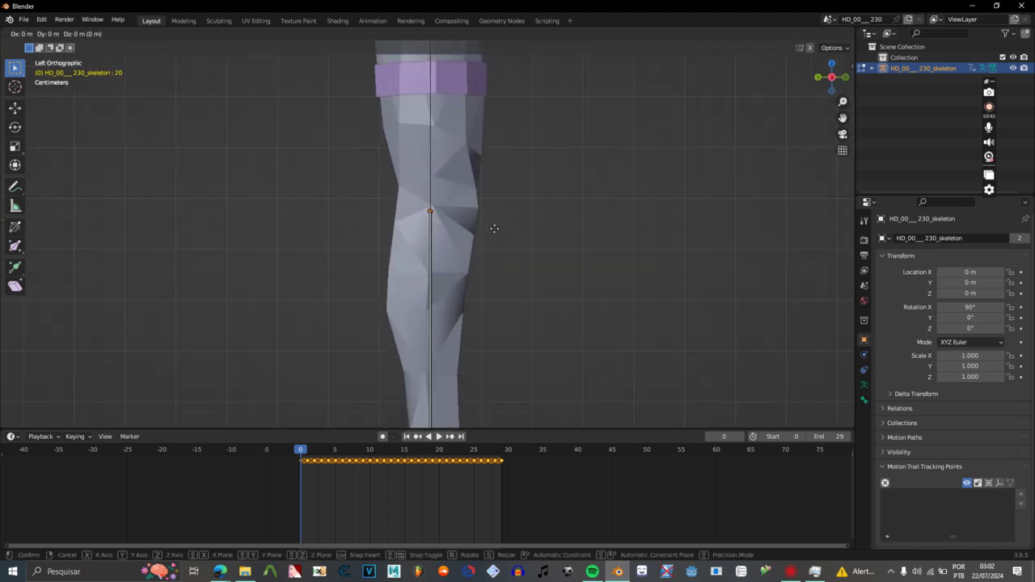
left_click(622, 234)
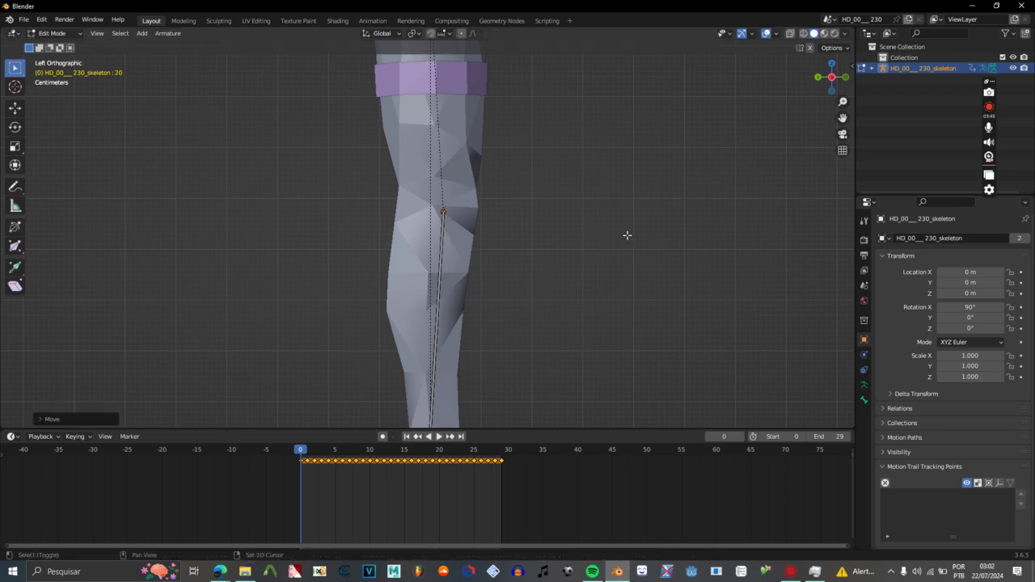
In Pose Mode, add an Inverse Kinematics constraint to lower-leg bone 20 with HD_00___230_skeleton as its target.
key("Tab")
scroll(490, 294, "down", 4)
left_click_drag(404, 268, 464, 305)
scroll(469, 303, "up", 5)
scroll(445, 281, "up", 1)
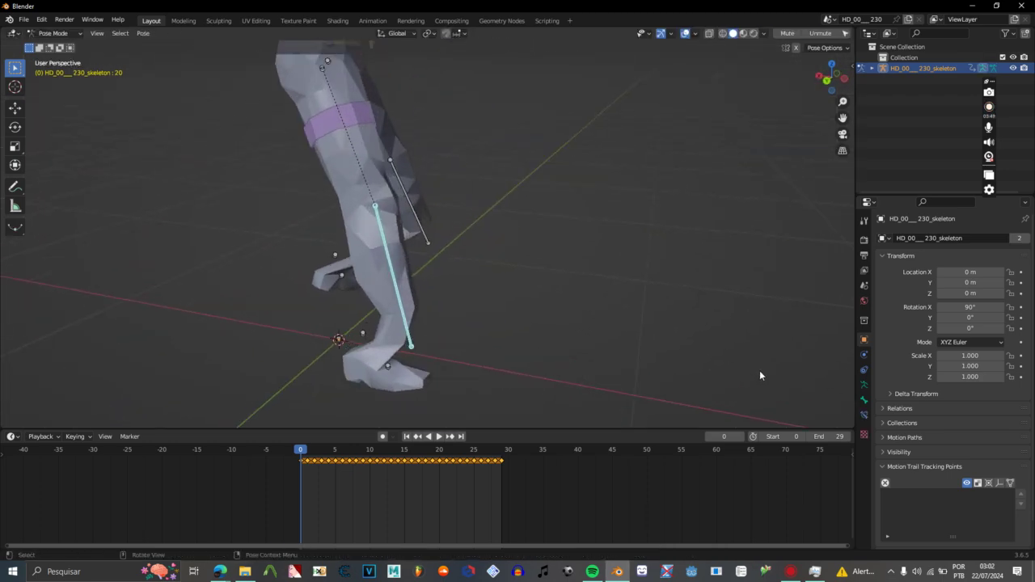
left_click(863, 415)
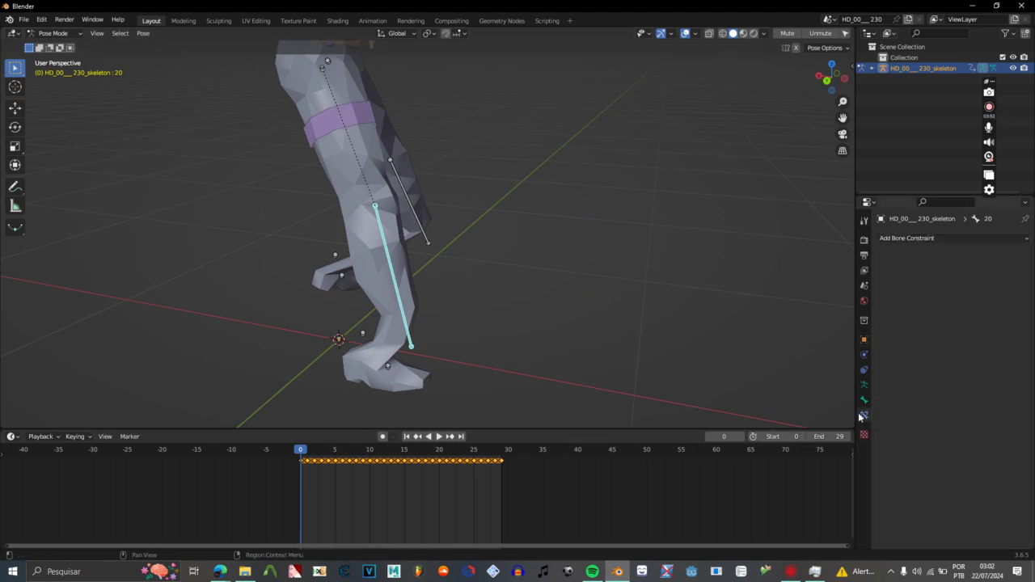
left_click(903, 238)
left_click(924, 298)
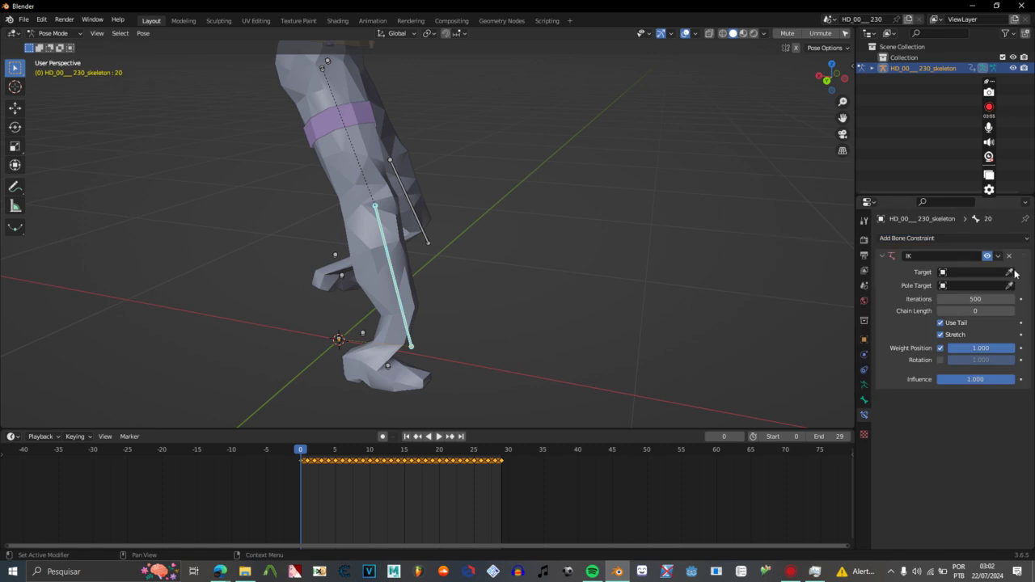
left_click(414, 335)
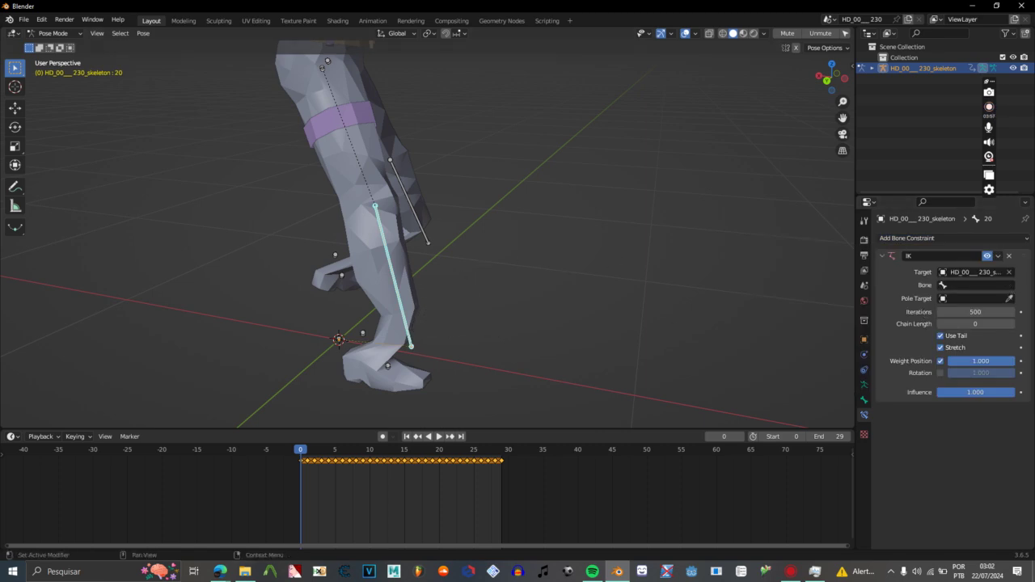
Select the ankle bone of the same leg and look up its name in the bone properties.
left_click_drag(416, 327, 464, 258)
scroll(462, 266, "up", 2)
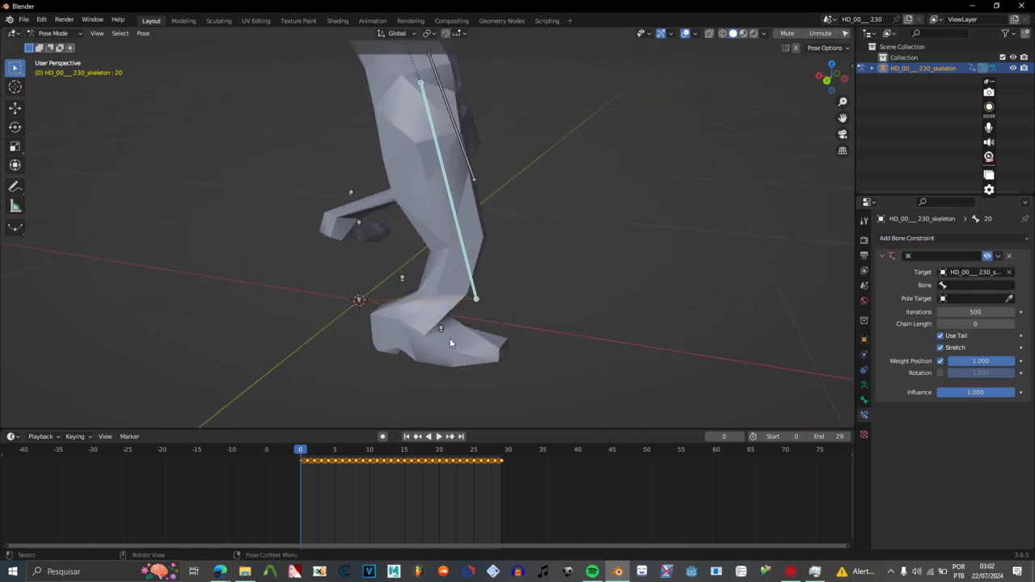
left_click(401, 278)
left_click_drag(402, 278, 375, 282)
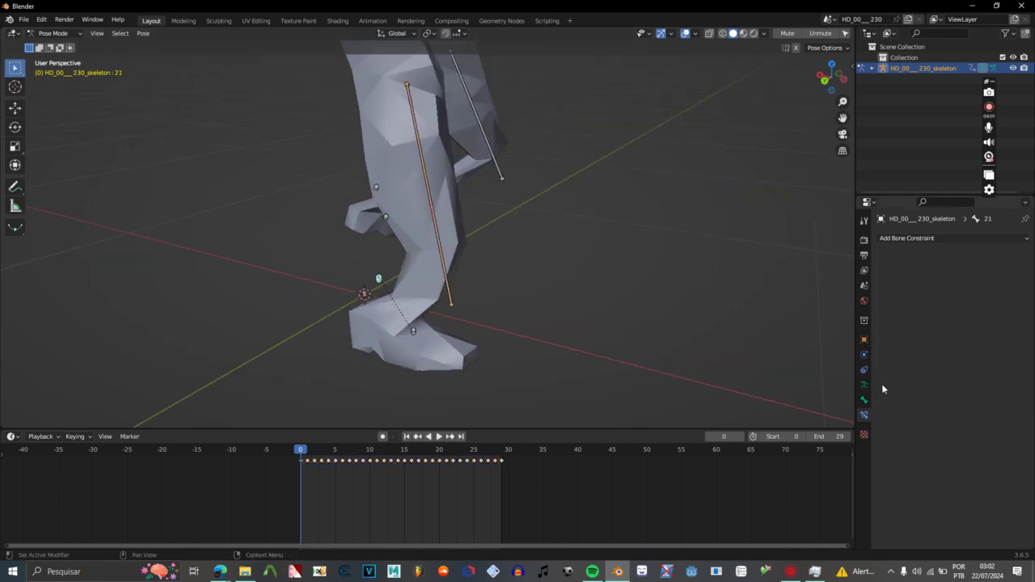
left_click(863, 400)
left_click(909, 279)
scroll(506, 224, "down", 2)
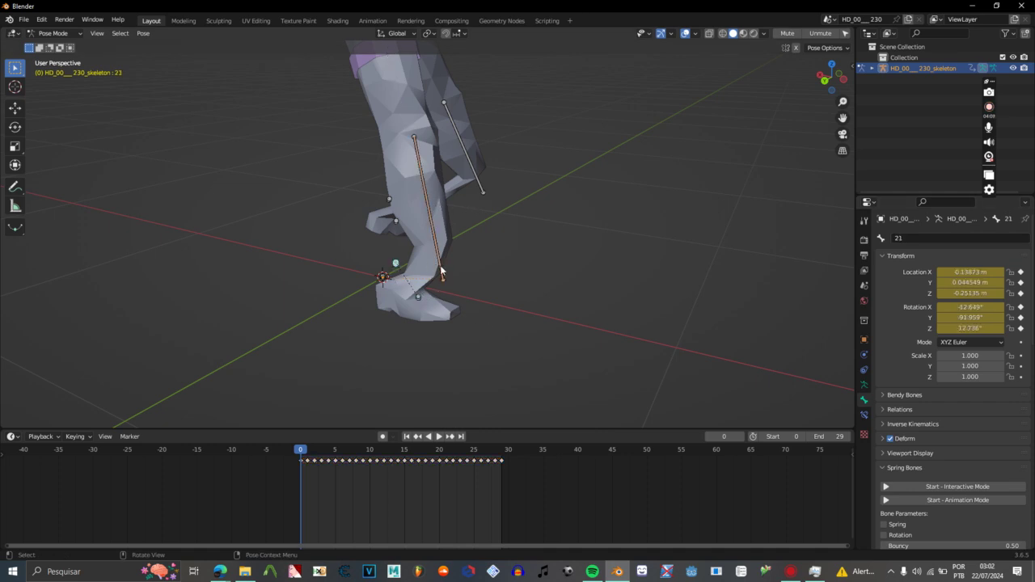
Reselect lower-leg bone 20 and set its IK constraint's target bone to 21.
left_click(866, 415)
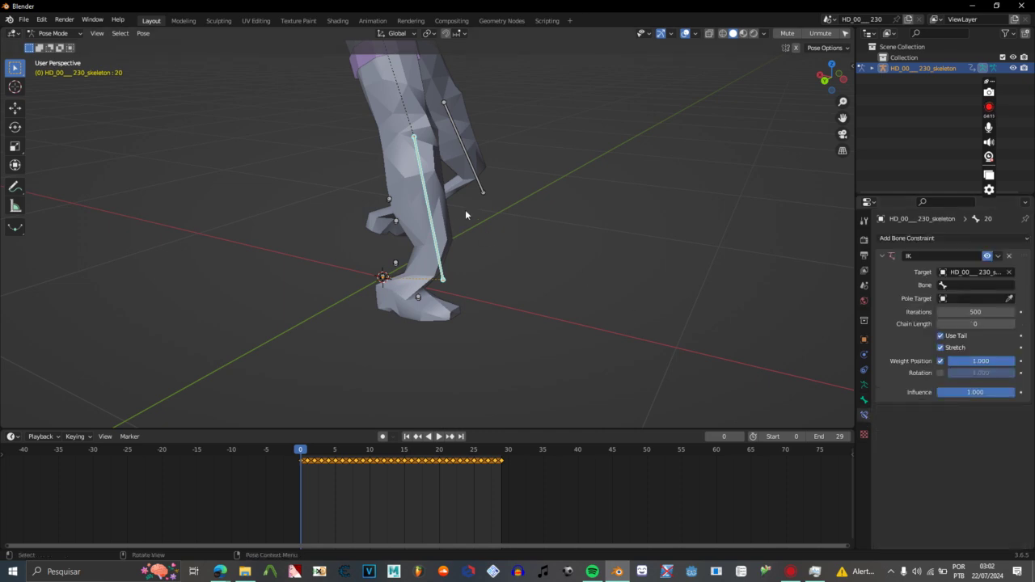
left_click(960, 285)
type("21")
left_click(919, 302)
left_click_drag(747, 280, 757, 320)
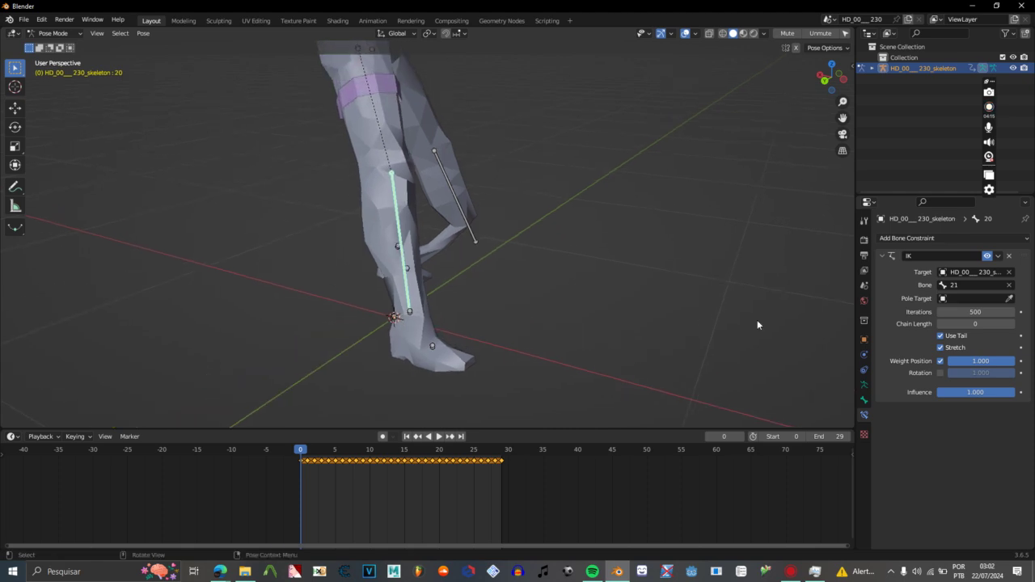
Set the chain length of lower-leg bone 20's IK constraint to 2.
scroll(585, 248, "down", 2)
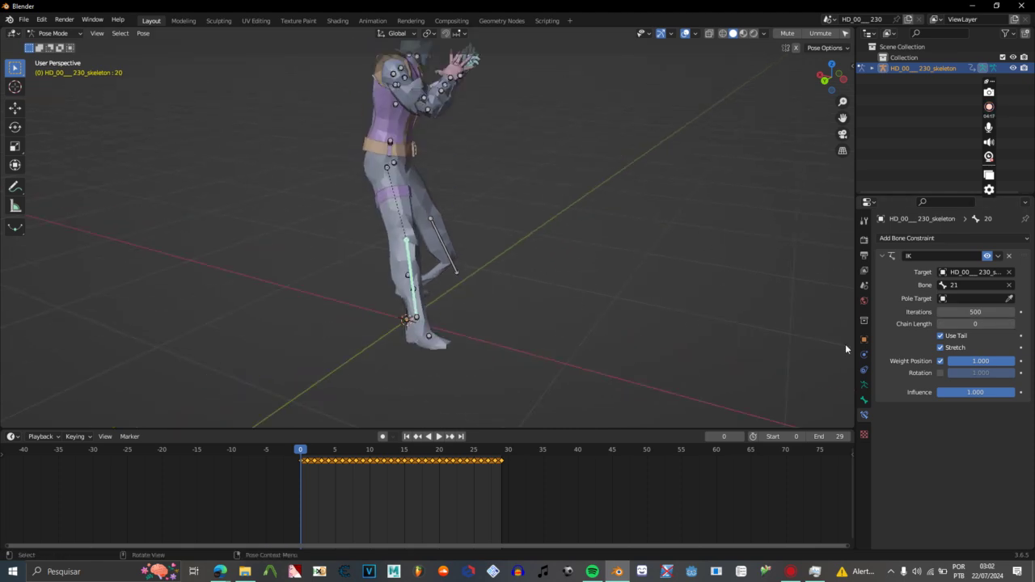
left_click(1010, 325)
left_click(1010, 325)
Play the animation to check the corrected leg's motion, then stop and return to frame 0.
left_click_drag(599, 275, 501, 288)
scroll(502, 288, "up", 2)
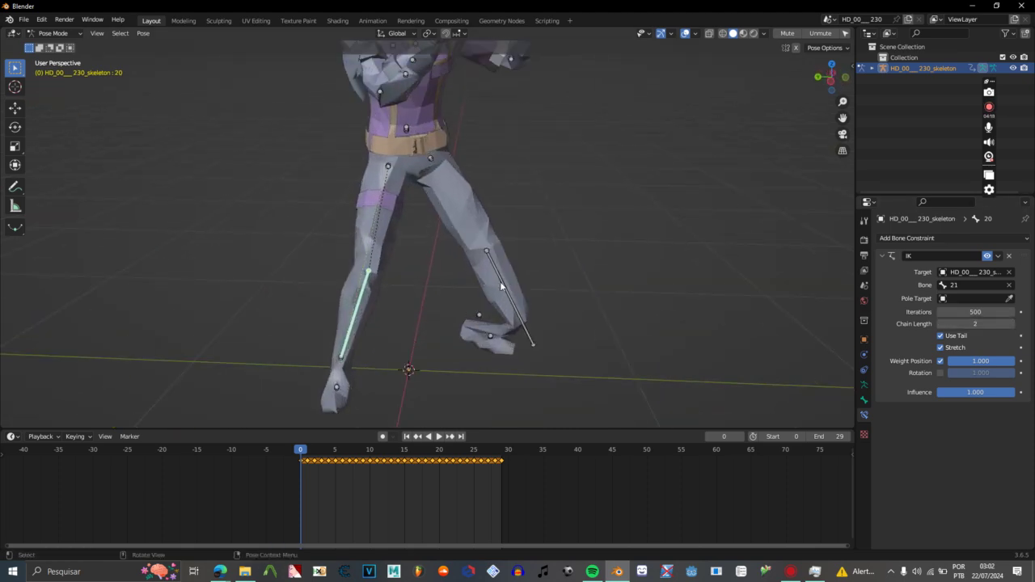
key("space")
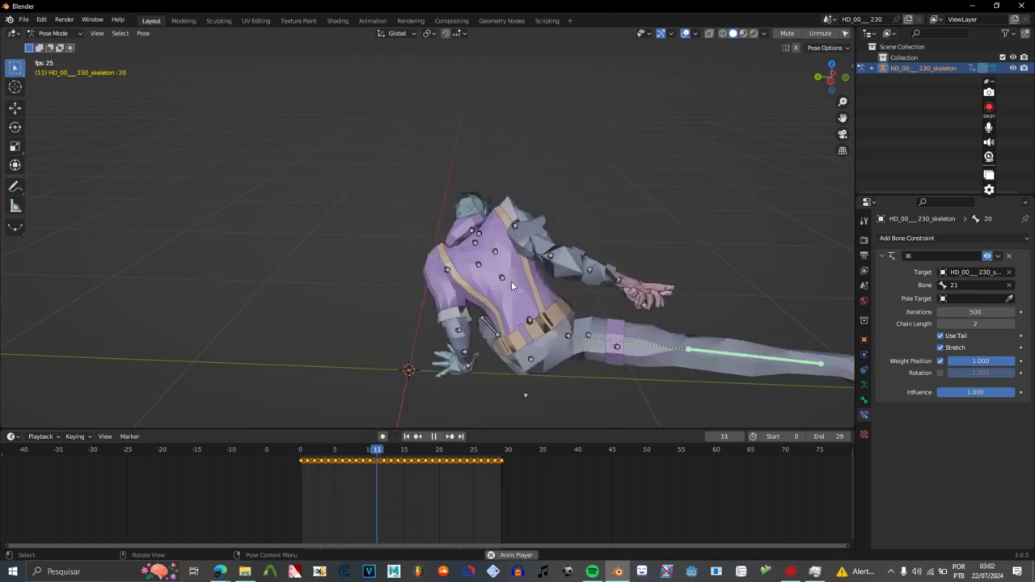
scroll(511, 283, "down", 3)
scroll(511, 284, "down", 1)
left_click_drag(511, 284, 469, 287)
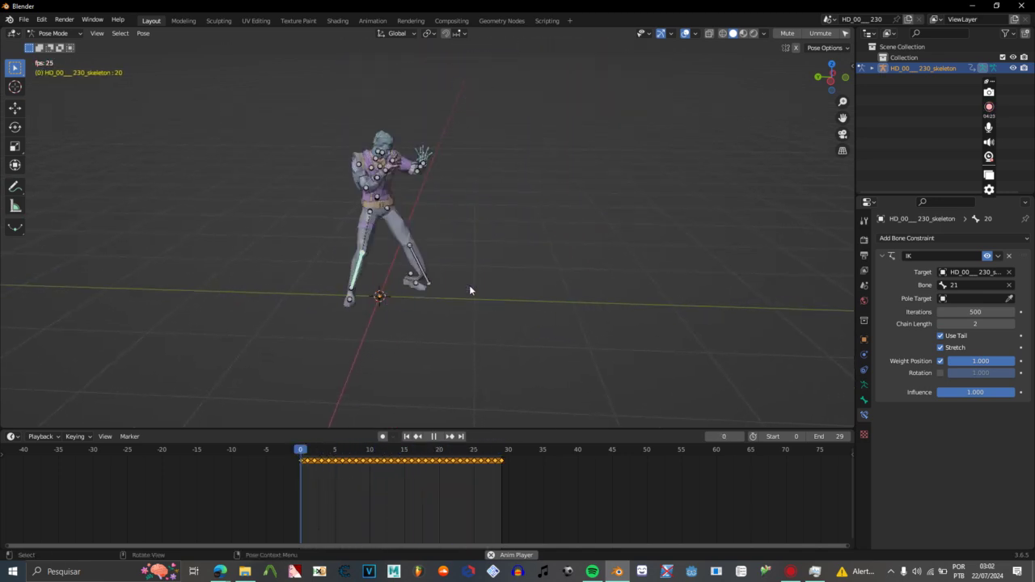
key("space")
left_click(303, 451)
Select lower-leg bone 24 on the other leg and add an Inverse Kinematics constraint to it.
scroll(445, 299, "up", 7)
left_click(424, 290)
left_click_drag(424, 289, 481, 271)
left_click(917, 238)
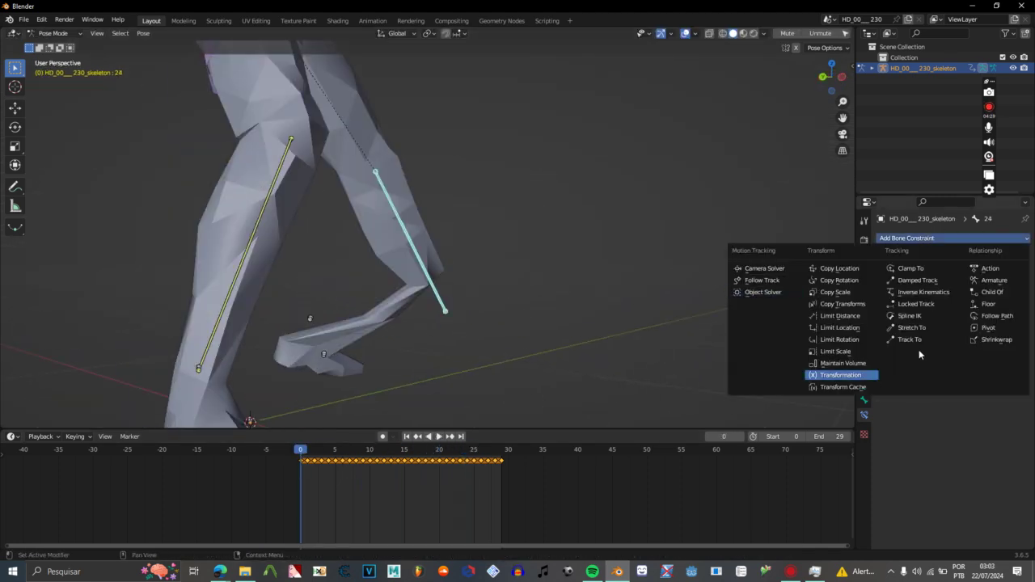
left_click(925, 292)
Set bone 24's IK target to HD_00___230_skeleton, target bone 25, with a chain length of 2.
left_click(447, 310)
left_click(309, 320)
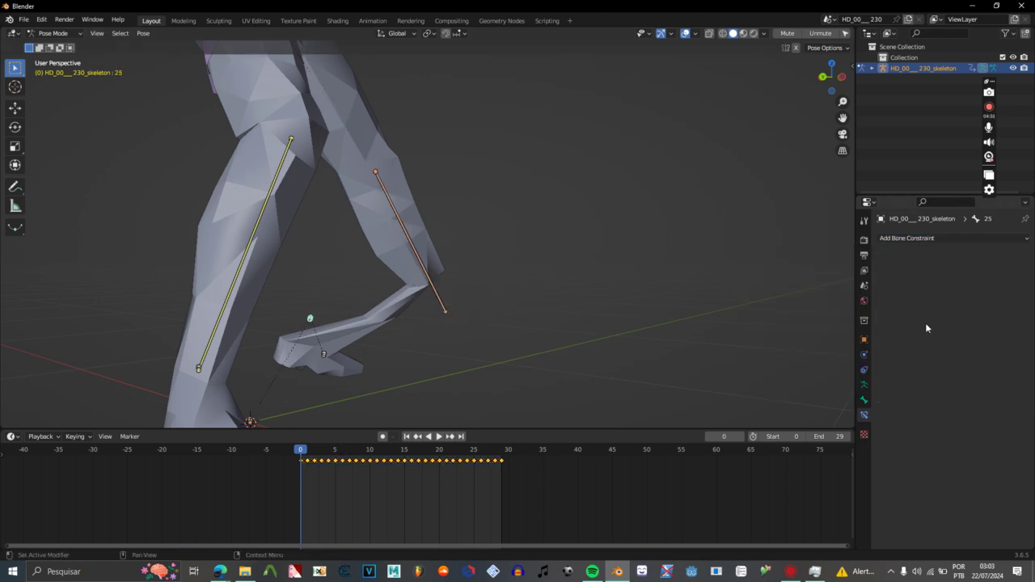
left_click(447, 297)
left_click(963, 285)
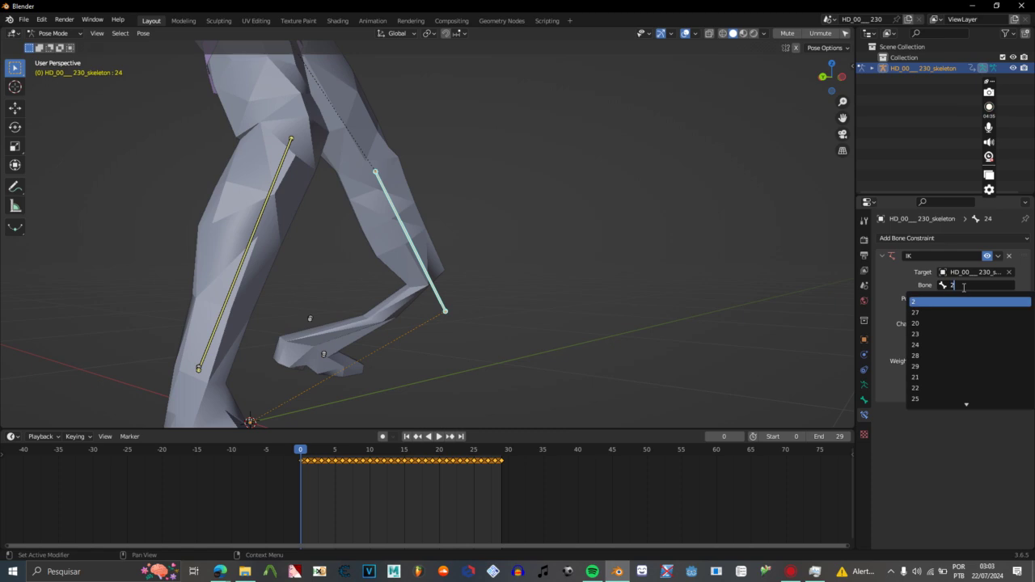
type("25")
left_click(929, 301)
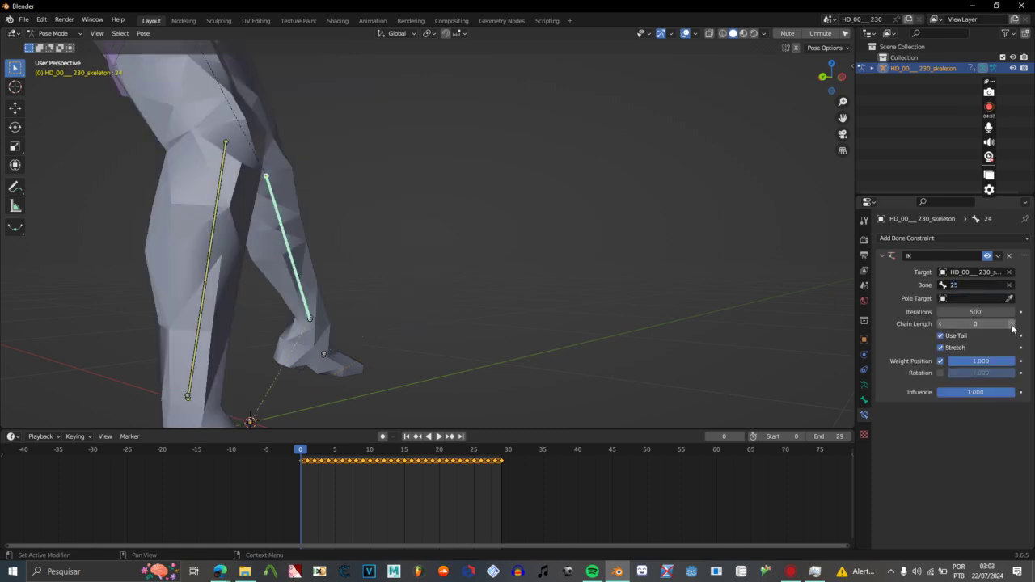
double_click(1011, 326)
Play the animation from the front to check both legs with their IK constraints.
left_click_drag(601, 276, 442, 296)
scroll(450, 251, "down", 4)
left_click_drag(451, 239, 487, 311)
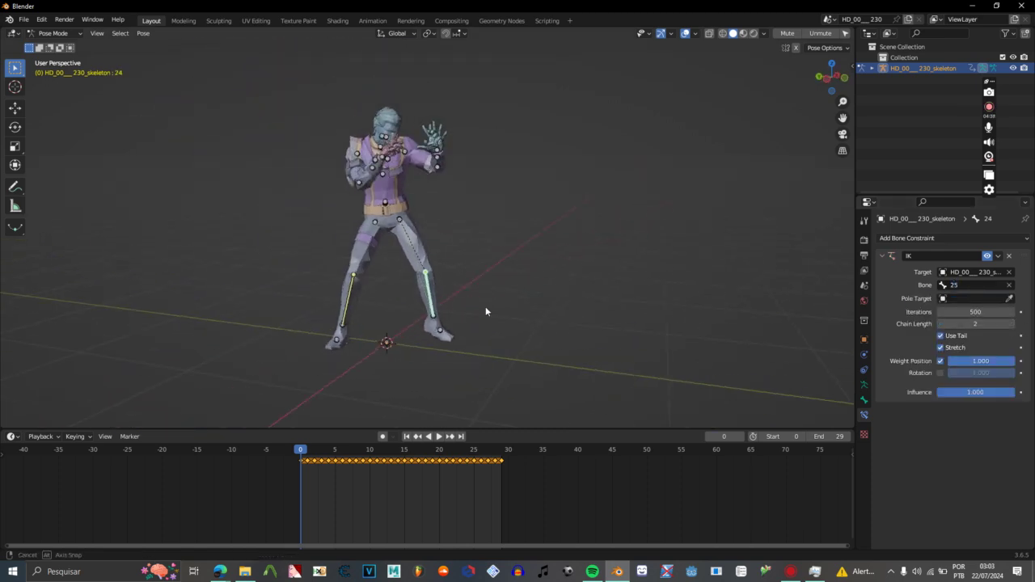
key("space")
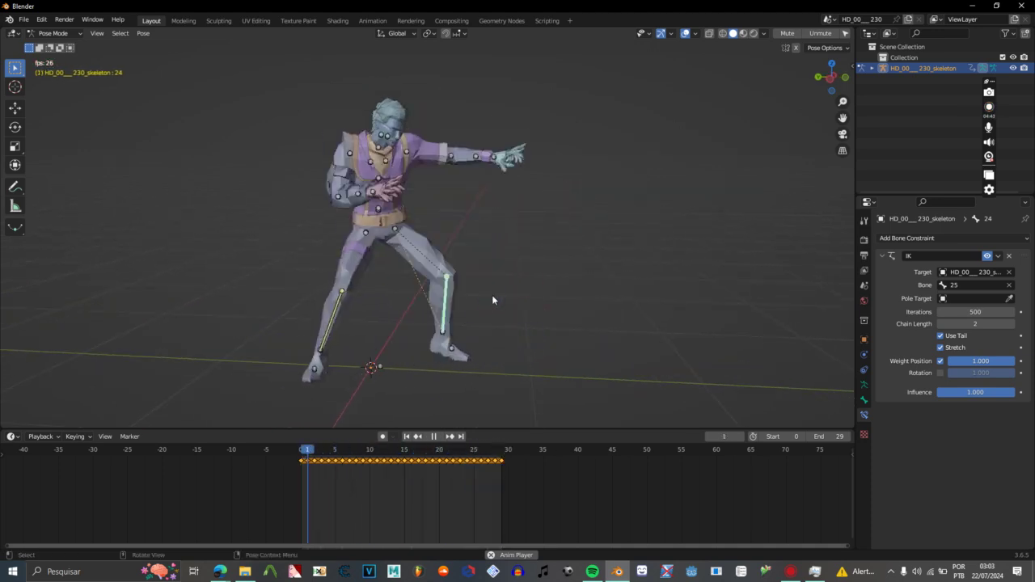
left_click(306, 456)
Scrub through the animation and examine how both knees and ankles bend from several angles.
left_click_drag(305, 455, 397, 480)
left_click_drag(409, 389, 610, 346)
left_click_drag(409, 460, 481, 469)
left_click_drag(437, 398, 520, 367)
scroll(485, 362, "down", 3)
scroll(421, 355, "up", 4)
left_click_drag(421, 355, 597, 323)
key("space")
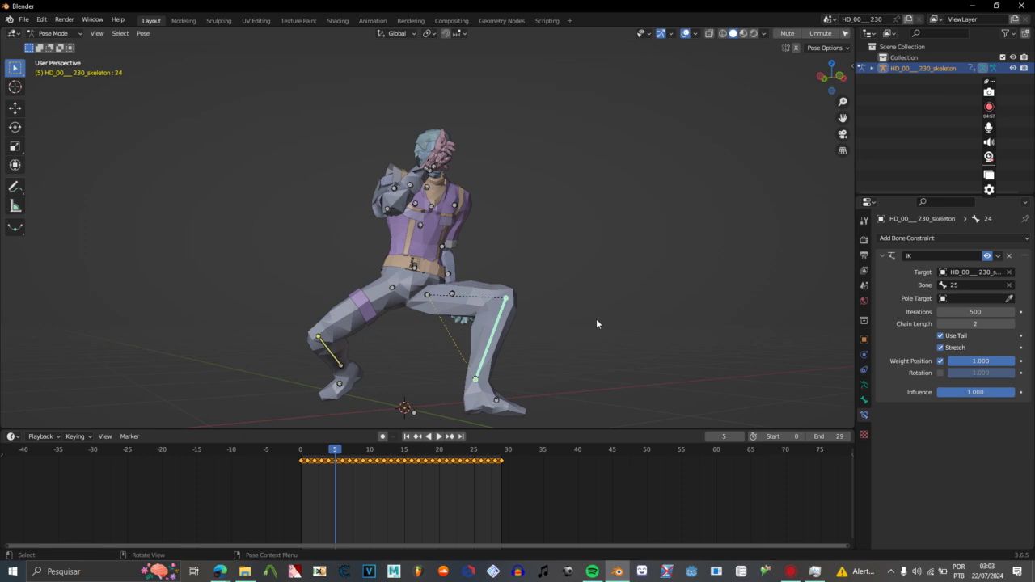
scroll(596, 320, "down", 4)
scroll(507, 293, "up", 2)
left_click_drag(596, 320, 453, 355)
scroll(500, 302, "down", 2)
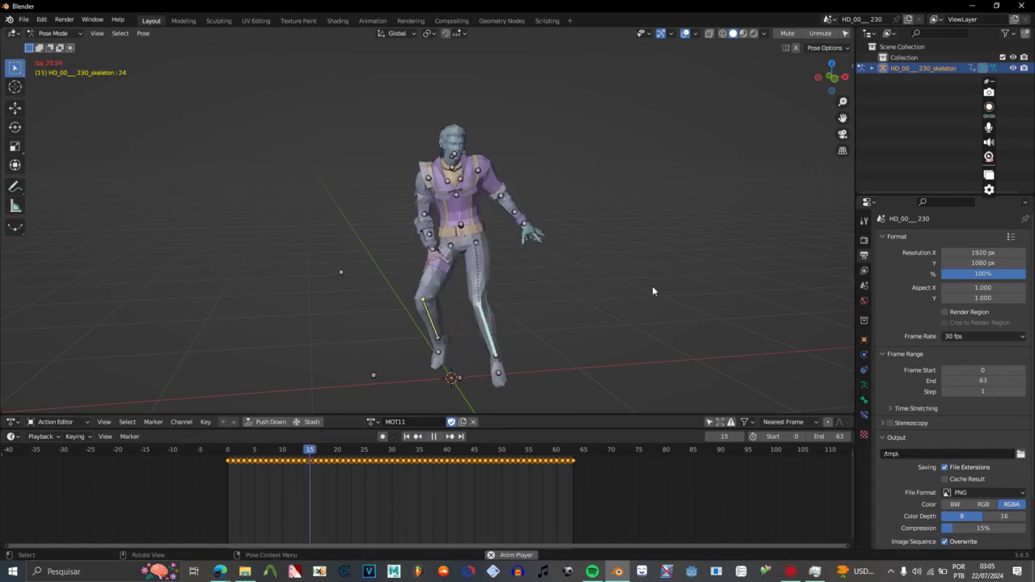
Play the MOT11 action and examine the leg deformation up close and from different sides.
left_click_drag(649, 286, 503, 283)
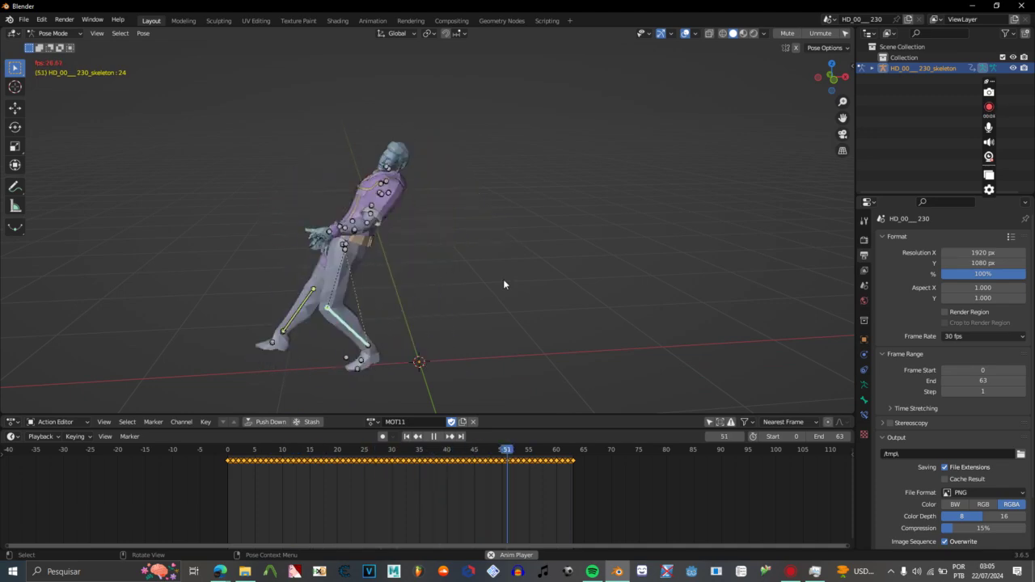
scroll(481, 242, "up", 6)
left_click_drag(478, 284, 395, 303)
scroll(413, 279, "down", 6)
key("space")
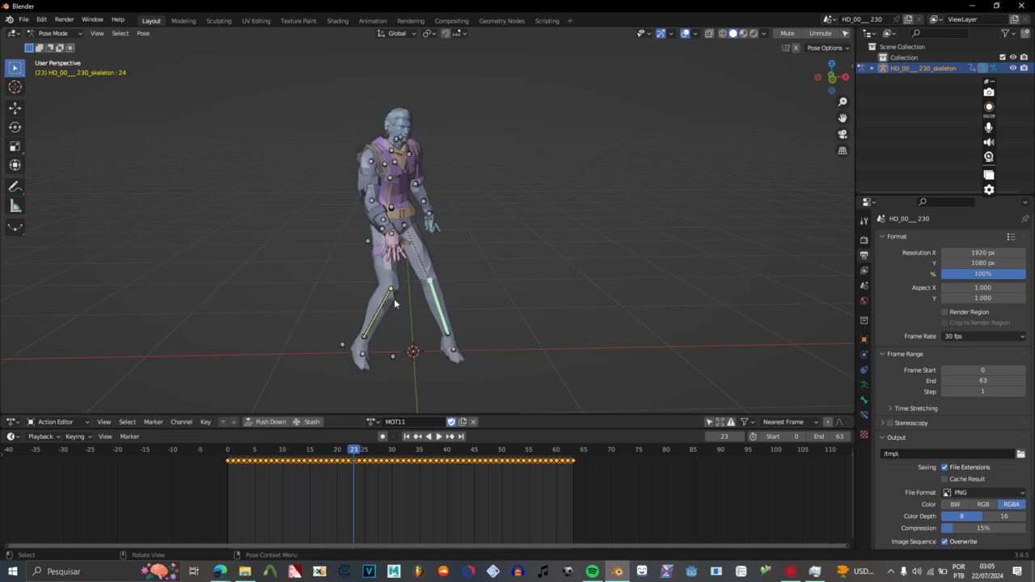
key("space")
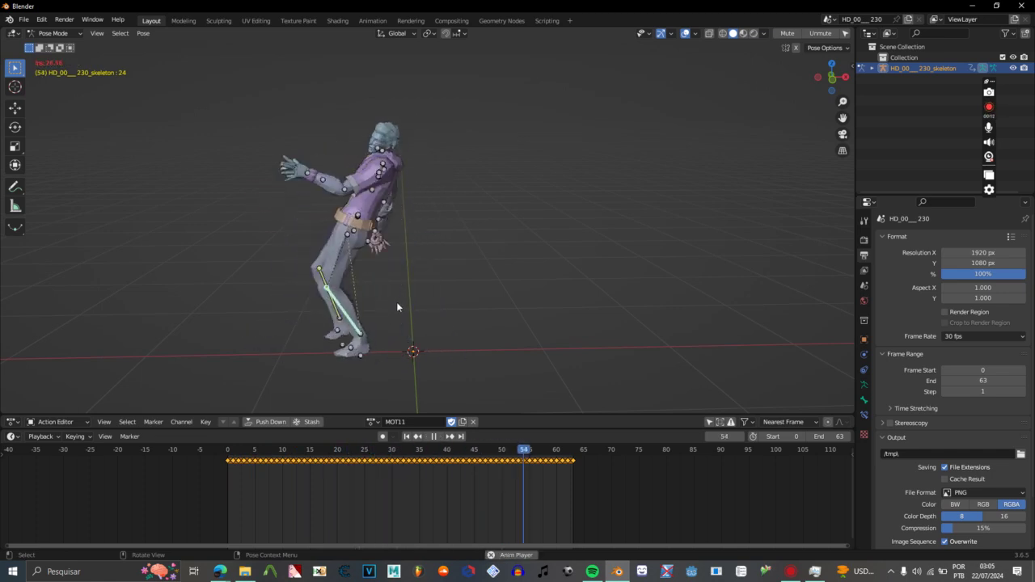
key("space")
Return to the start of the timeline, switch the active action to MOT111 and play it.
left_click(223, 449)
left_click(372, 421)
left_click(380, 356)
key("space")
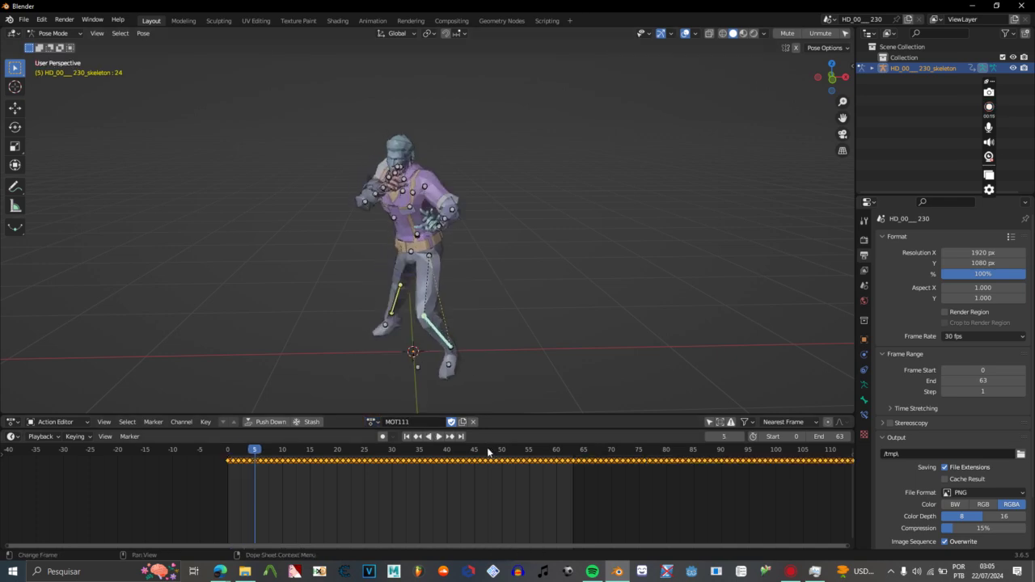
Scrub through MOT111 to frame 39 and examine the knees and ankles for stretching.
left_click_drag(354, 331, 445, 277)
scroll(450, 279, "up", 5)
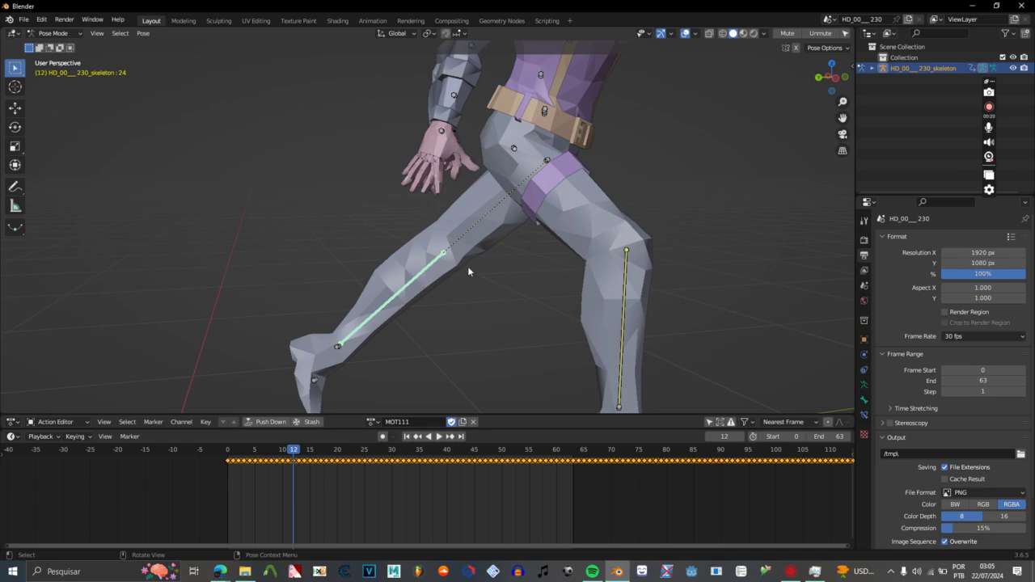
left_click_drag(488, 250, 382, 262)
left_click_drag(299, 458, 337, 459)
left_click_drag(234, 323, 526, 277)
scroll(527, 276, "down", 5)
left_click_drag(420, 283, 538, 313)
left_click_drag(538, 314, 364, 248)
left_click_drag(507, 490, 408, 491)
scroll(407, 490, "up", 1)
left_click_drag(318, 456, 342, 456)
scroll(469, 263, "down", 5)
left_click_drag(475, 259, 302, 327)
scroll(489, 269, "up", 2)
scroll(399, 291, "up", 4)
scroll(303, 326, "up", 4)
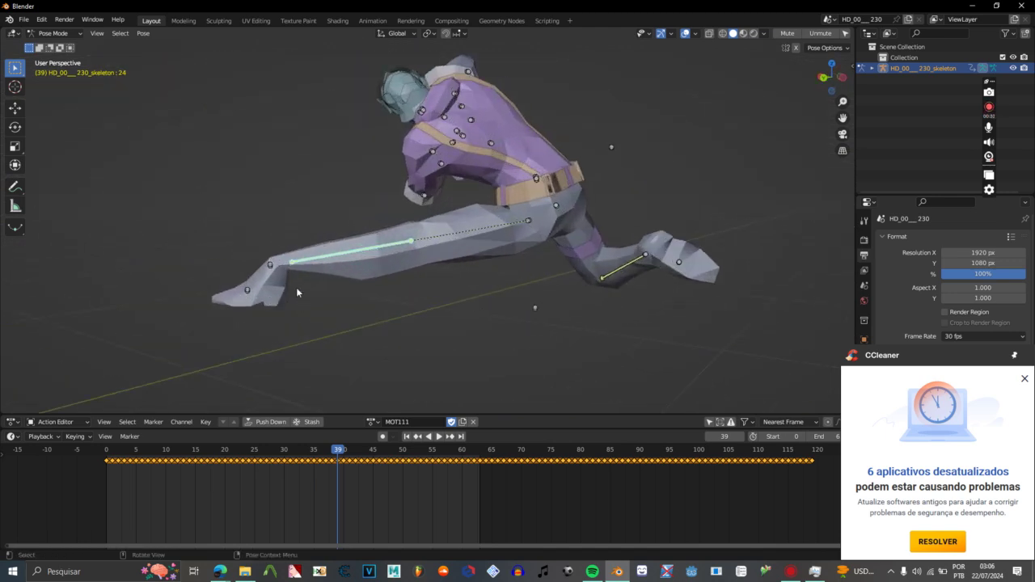
Try rotating and moving the stretched leg's bones at frame 39, including ankle bone 25, then undo the move.
mouse_move(381, 280)
left_mouse_down()
mouse_move(365, 206)
mouse_move(531, 270)
left_mouse_up()
key("r")
left_click(548, 216)
key("r")
left_click(441, 271)
left_click_drag(441, 271, 412, 277)
left_click(233, 274)
key("g")
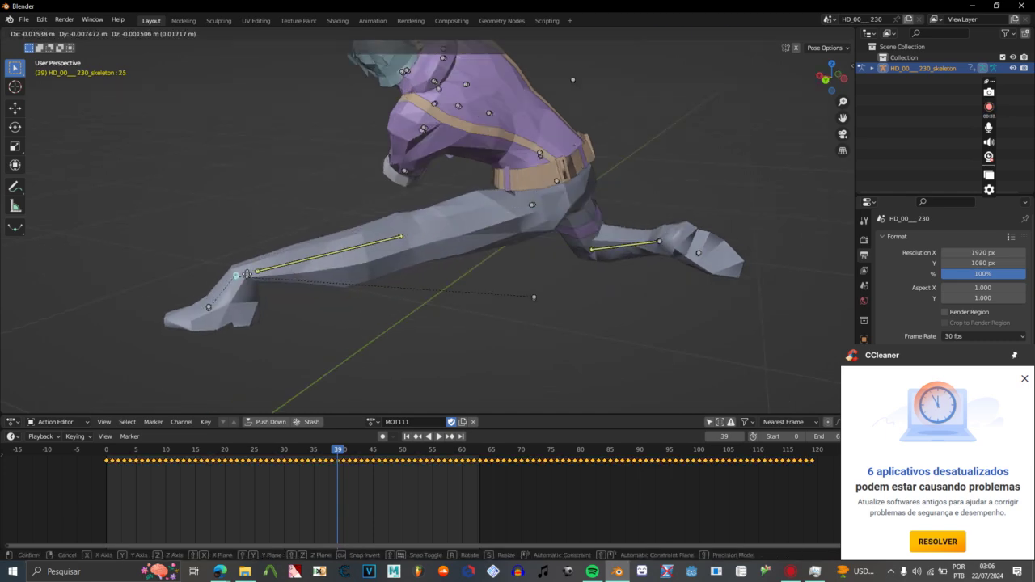
left_click(280, 272)
left_click_drag(279, 272, 499, 266)
key("ctrl+z")
Examine the pose at frame 39 and play MOT111 again to review the whole motion.
scroll(499, 266, "down", 3)
left_click_drag(331, 266, 423, 303)
scroll(423, 302, "up", 3)
scroll(423, 302, "down", 3)
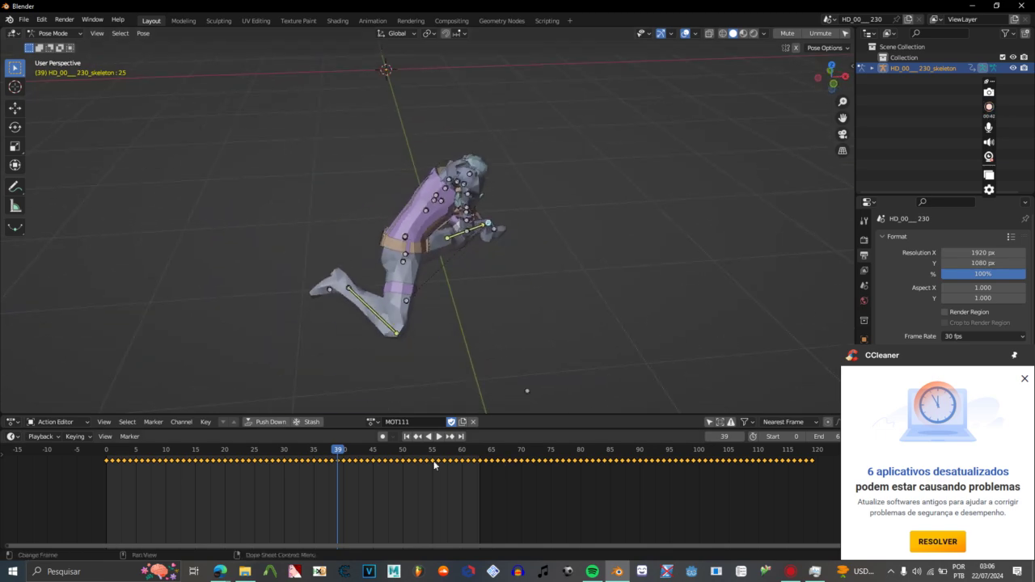
scroll(434, 465, "down", 1)
key("space")
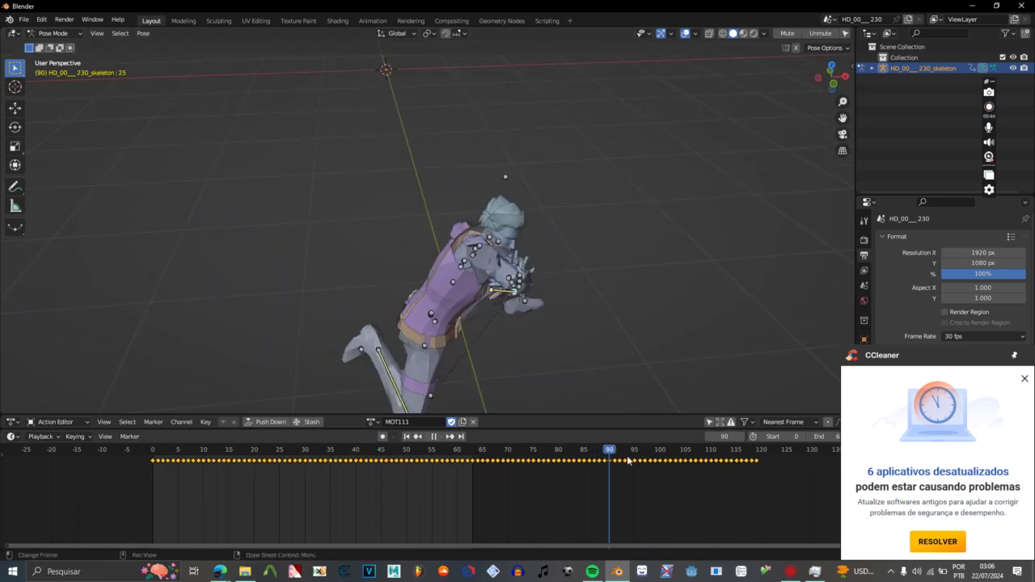
left_click_drag(597, 347, 595, 340)
left_click_drag(506, 314, 513, 308)
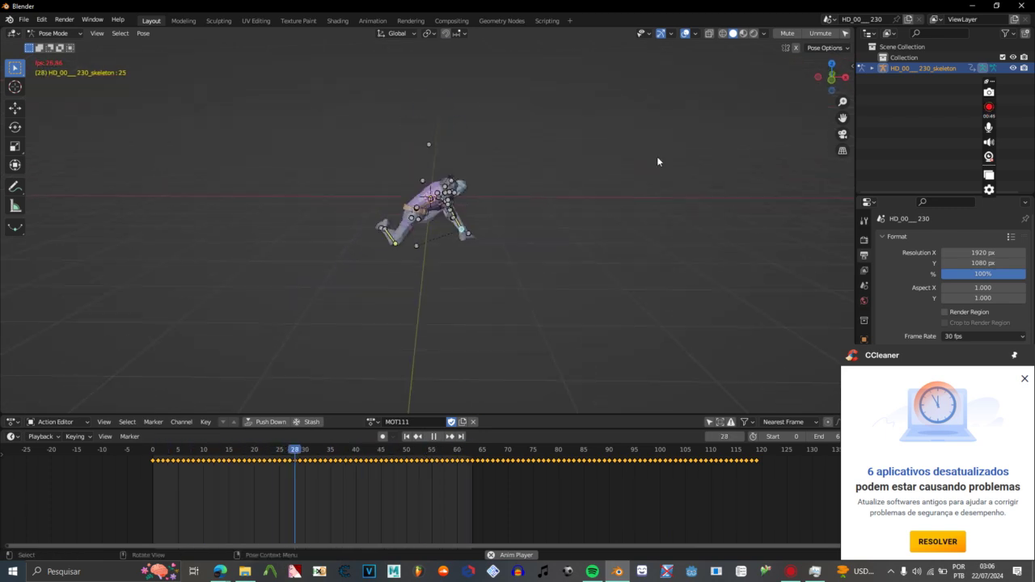
Hide the viewport overlays and switch the active action to MOT106.
left_click(686, 34)
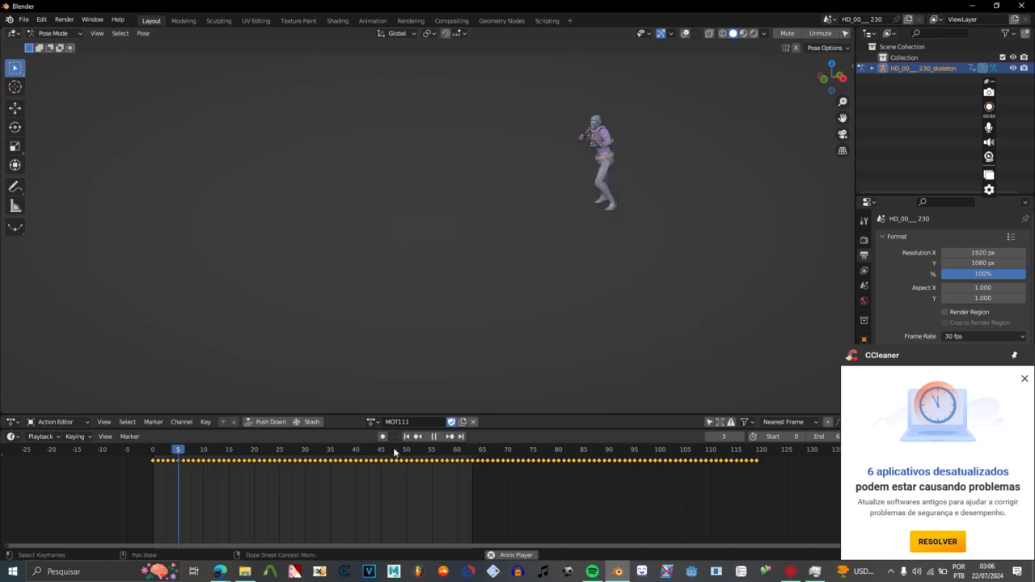
left_click(371, 423)
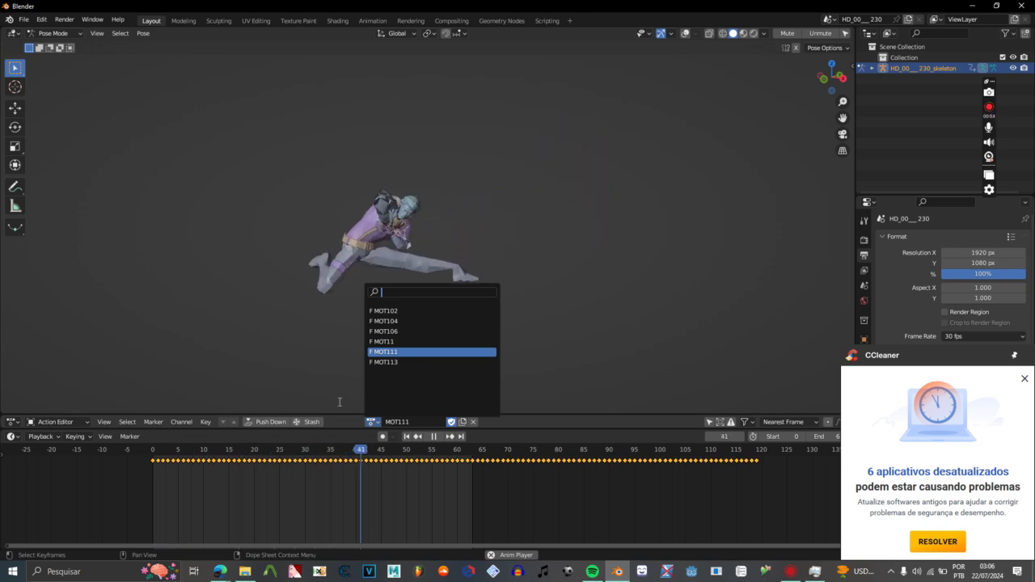
key("Up")
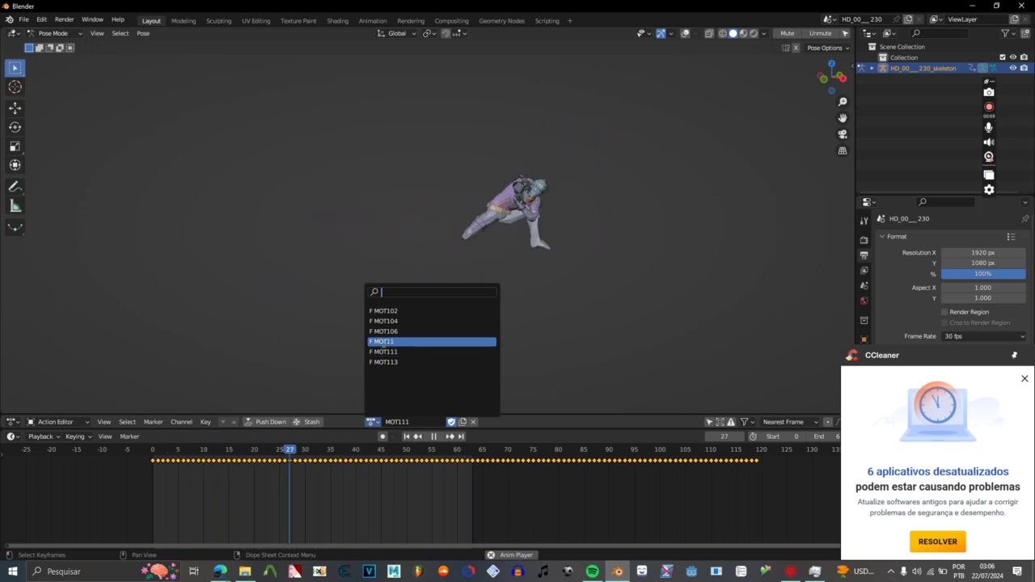
left_click(388, 332)
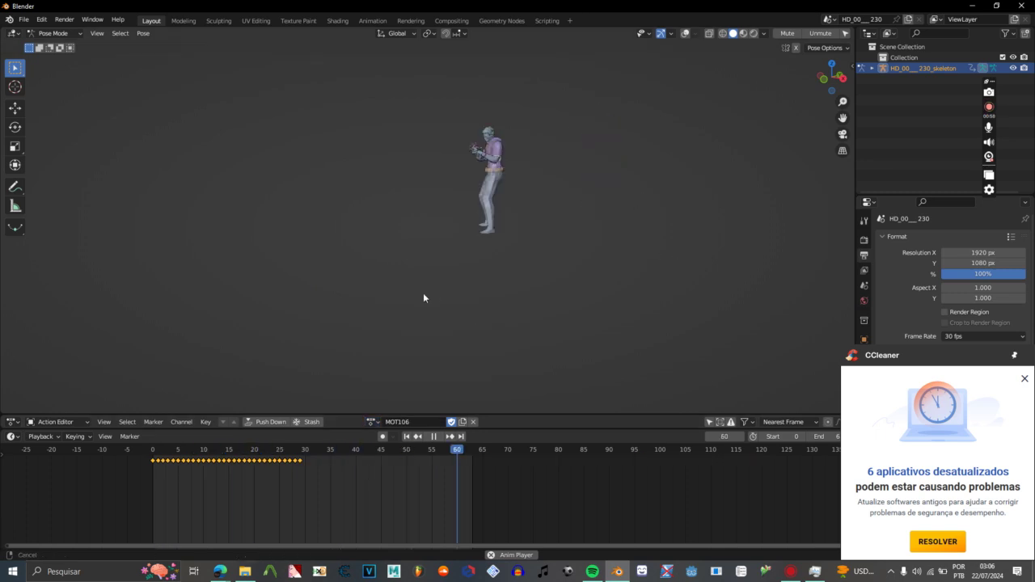
Stop at MOT106's last keyframe, set the scene's end frame to 29 and play the motion.
left_click_drag(331, 463, 430, 461)
scroll(431, 461, "up", 4)
key("space")
left_click(1024, 379)
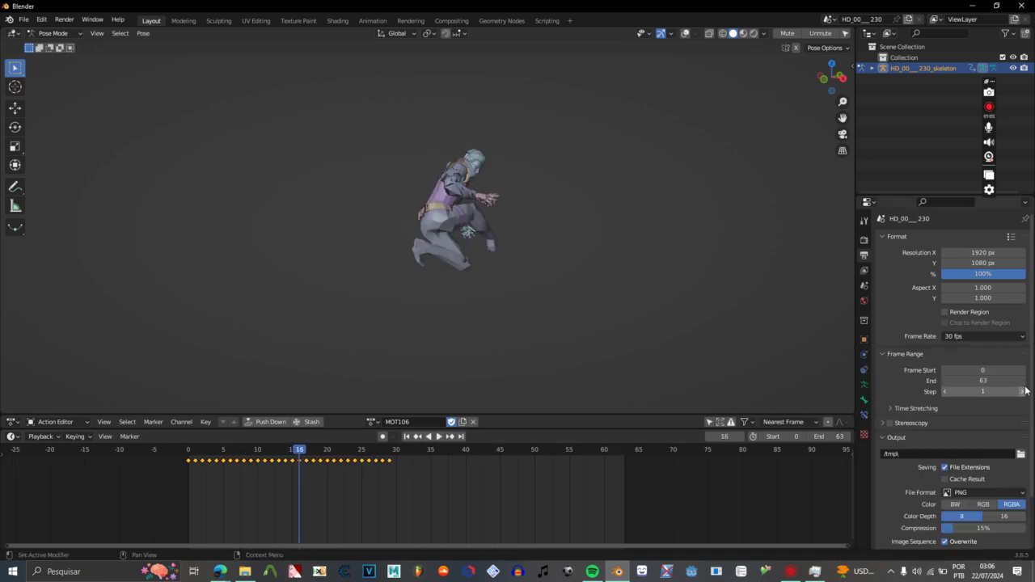
left_click_drag(402, 517, 447, 521)
scroll(447, 521, "up", 2)
scroll(446, 520, "up", 2)
key("space")
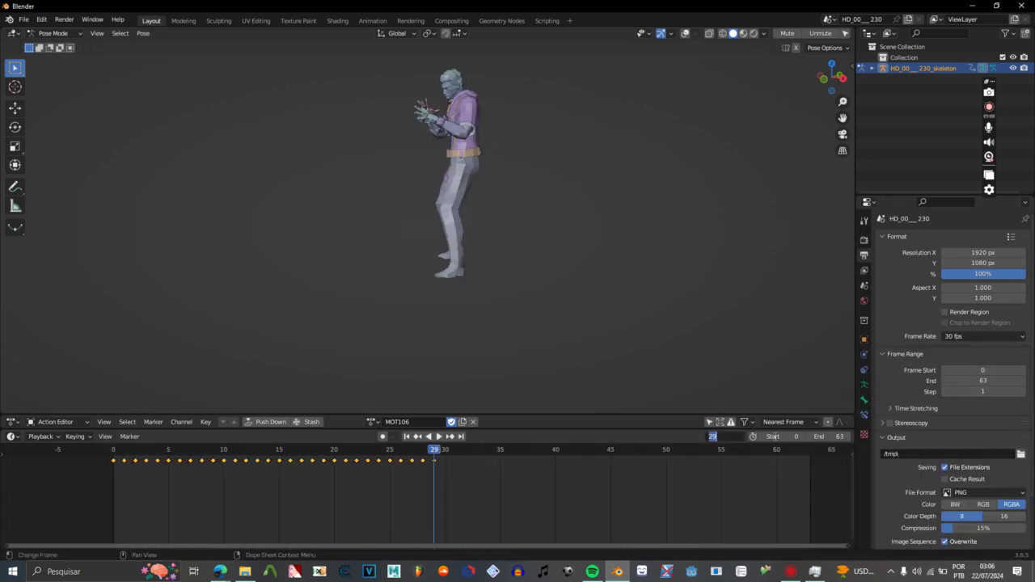
key("ctrl+End")
key("space")
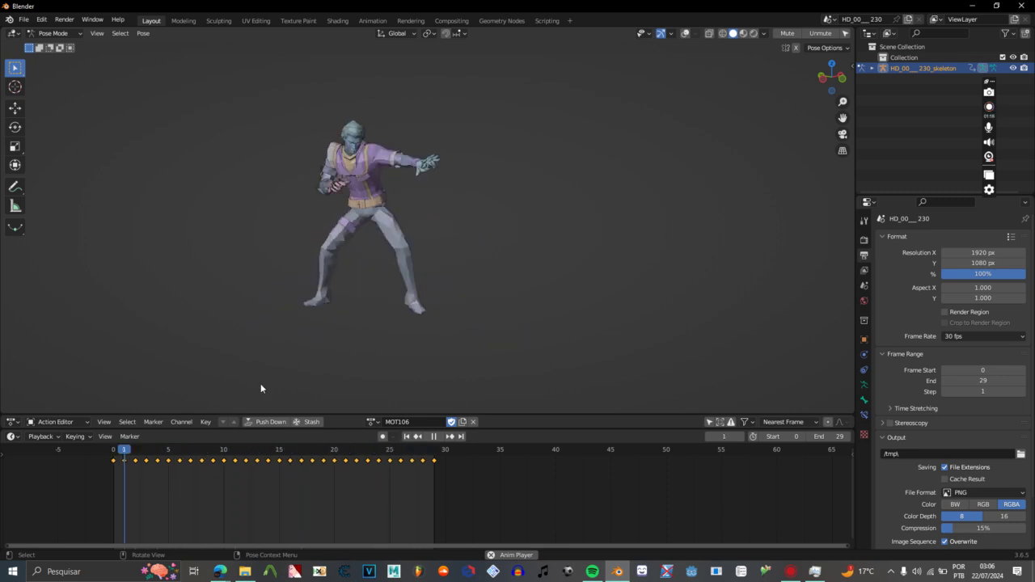
Preview the MOT104 action during playback, then switch the active action to MOT102.
left_click(373, 422)
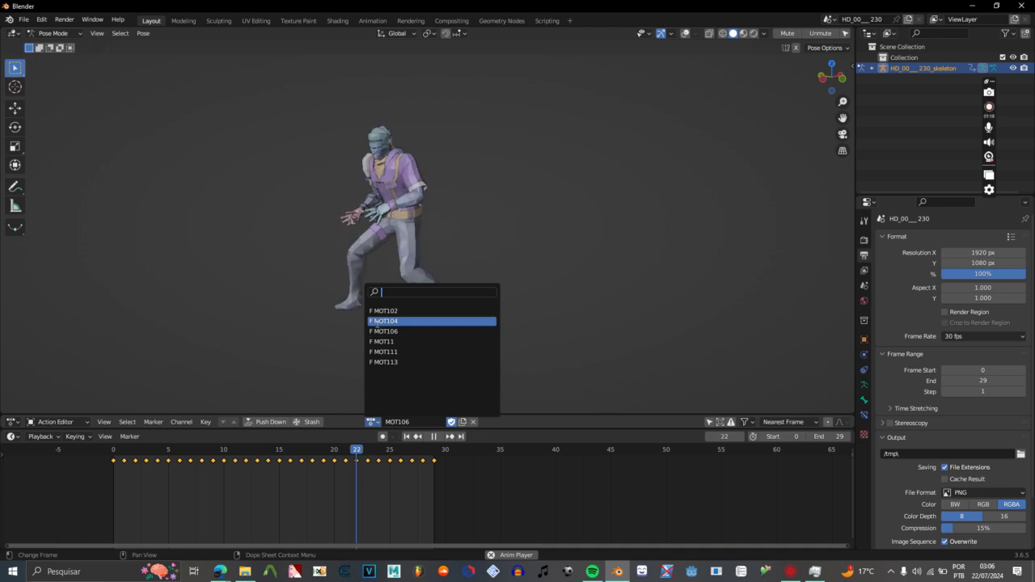
left_click(436, 320)
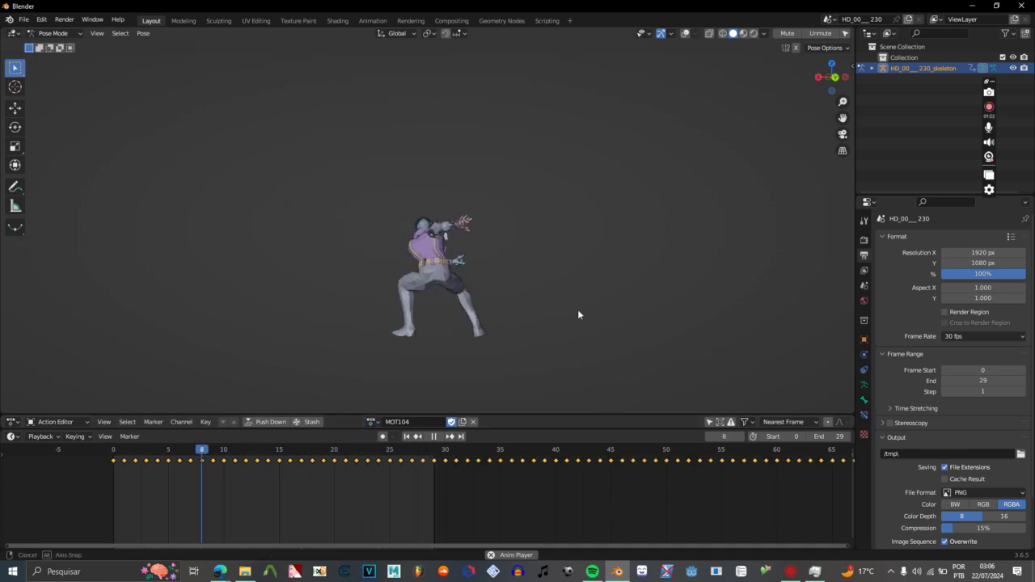
left_click(373, 422)
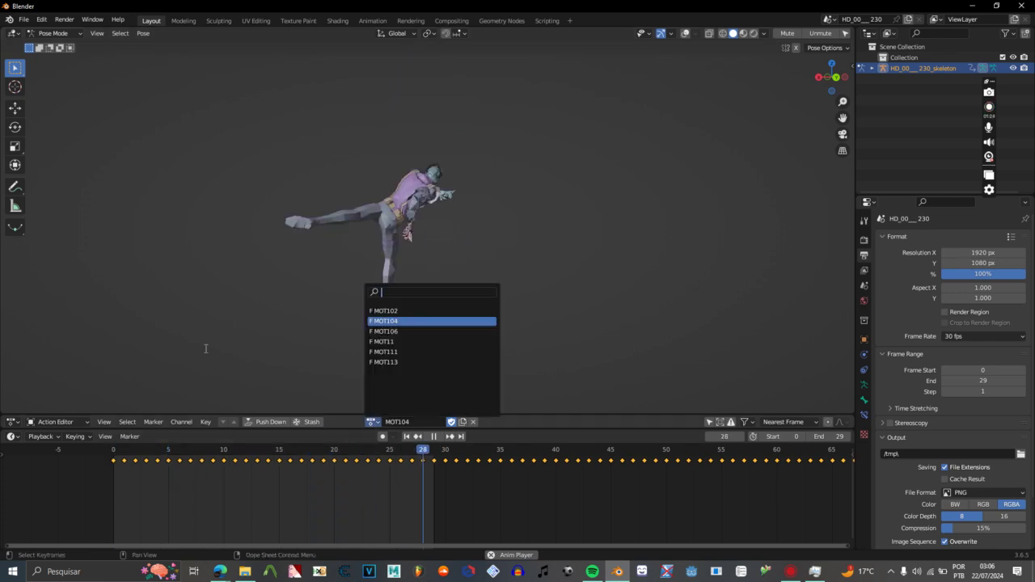
left_click(421, 307)
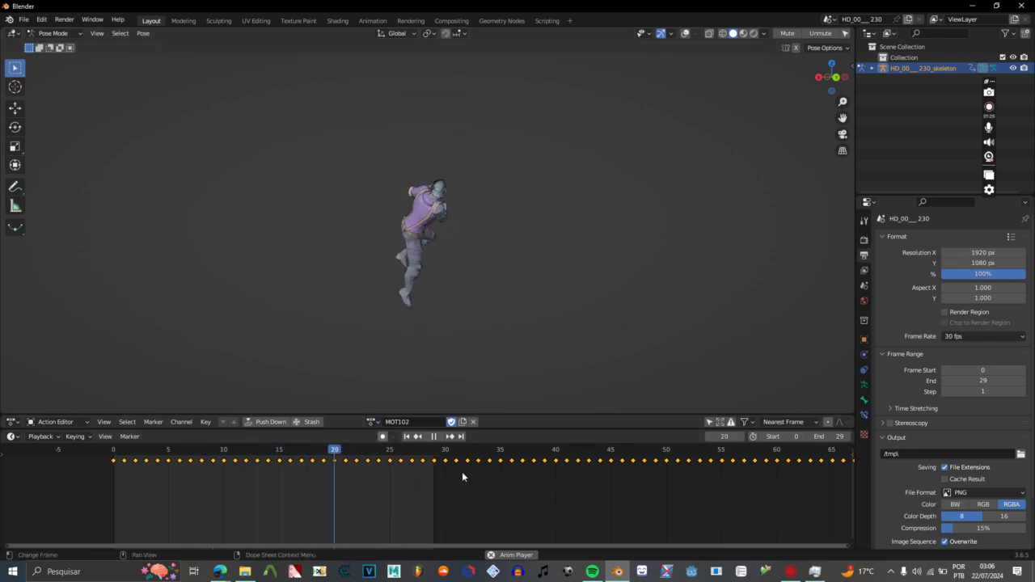
Stop the playback, go to MOT102's last keyframe and set the scene's end frame to 159.
scroll(485, 480, "down", 3)
key("space")
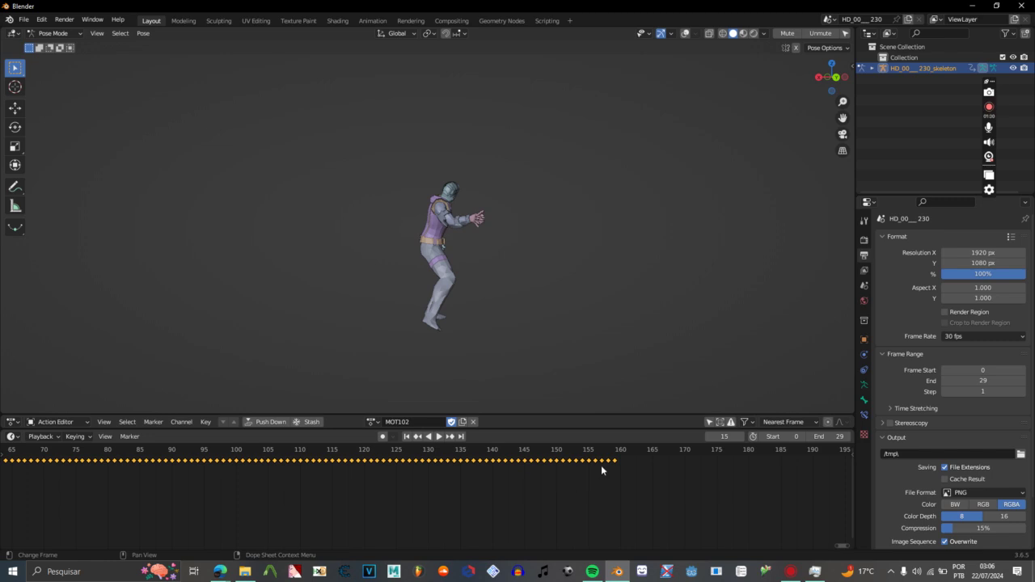
left_click(613, 455)
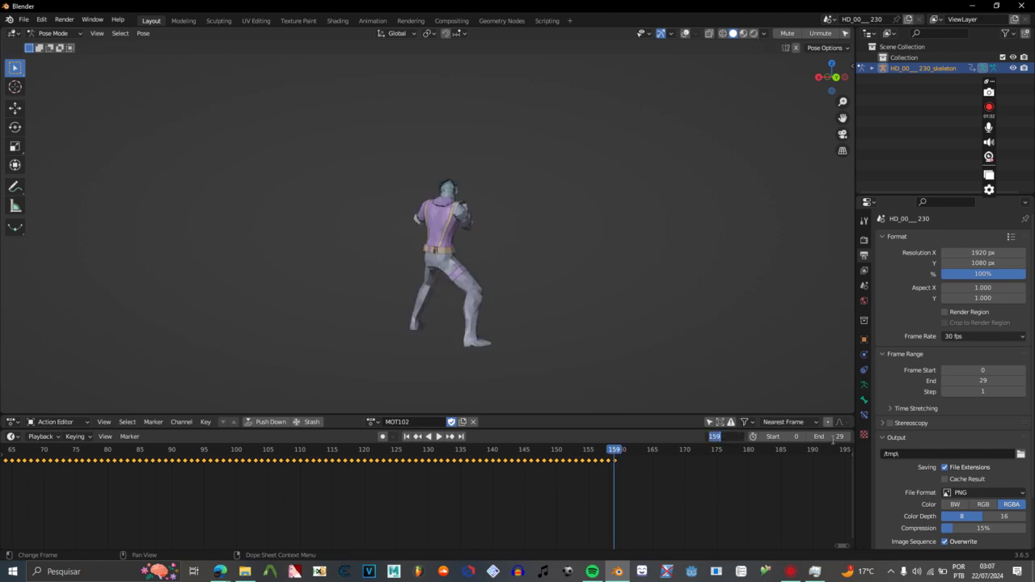
type("159")
key("Return")
Play MOT102 from a front-side angle to review the whole motion and stop it at frame 0.
left_click_drag(429, 314, 356, 319)
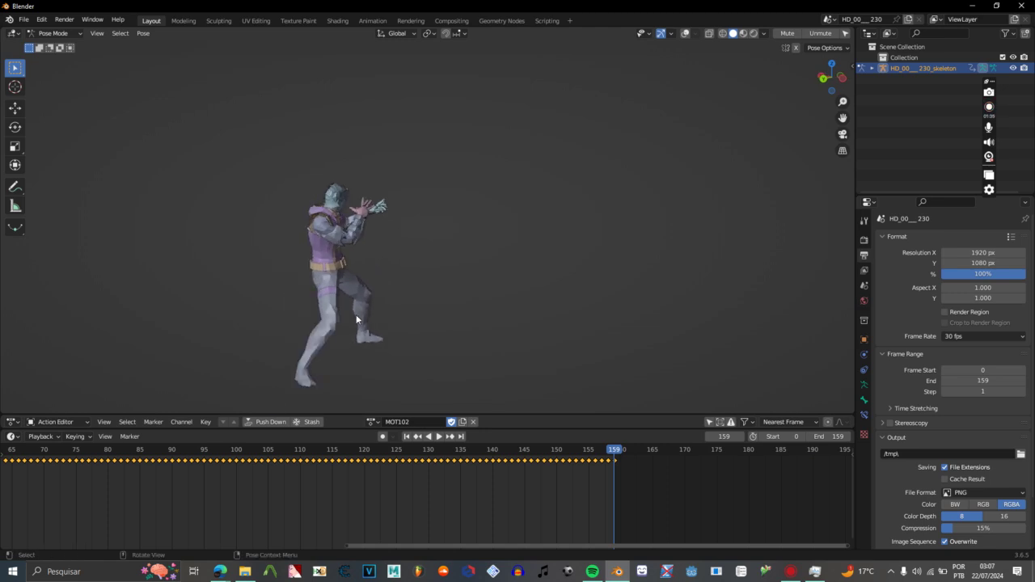
key("space")
scroll(396, 476, "down", 3)
left_click_drag(292, 469, 390, 463)
scroll(404, 477, "down", 5)
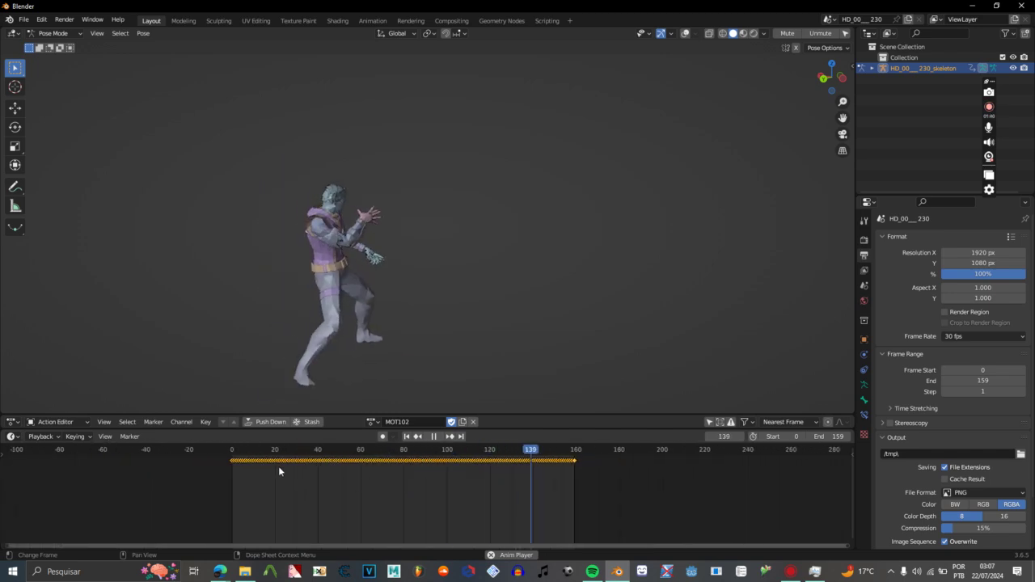
key("Escape")
key("Escape")
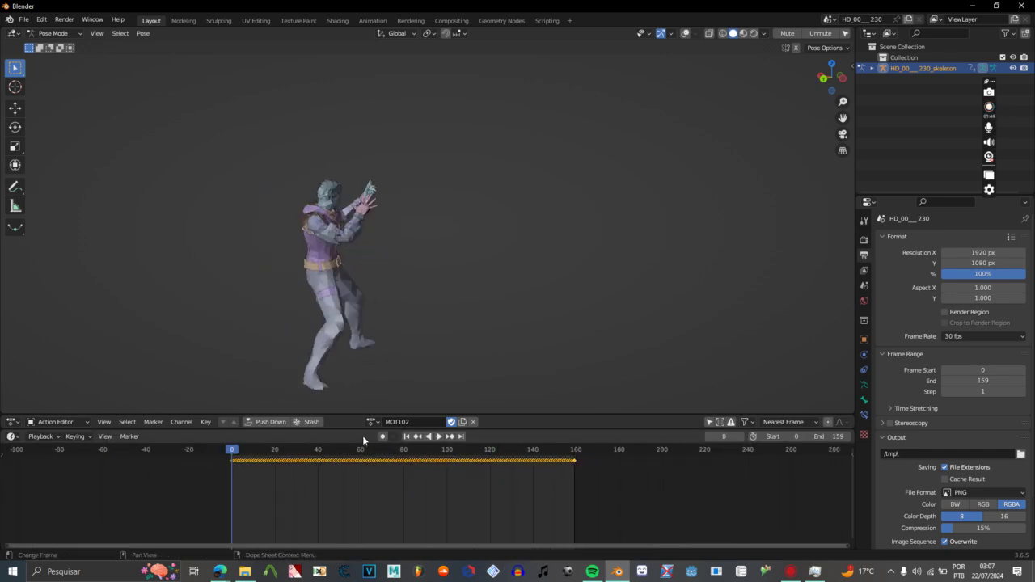
Switch the active action to MOT11 and set the scene's end frame to 63, its last keyframe.
left_click(372, 421)
left_click(396, 342)
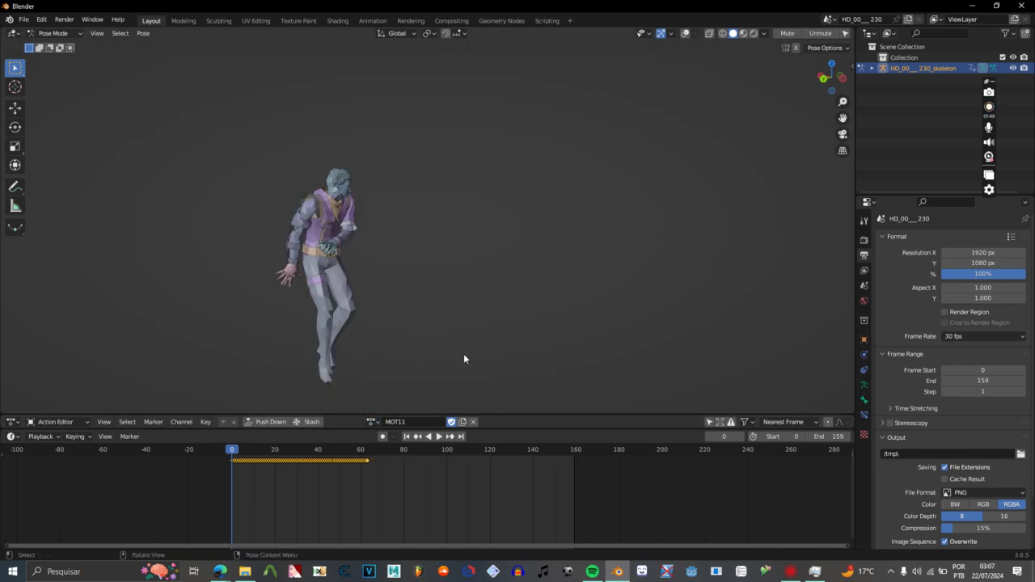
key("space")
key("Home")
left_click(450, 453)
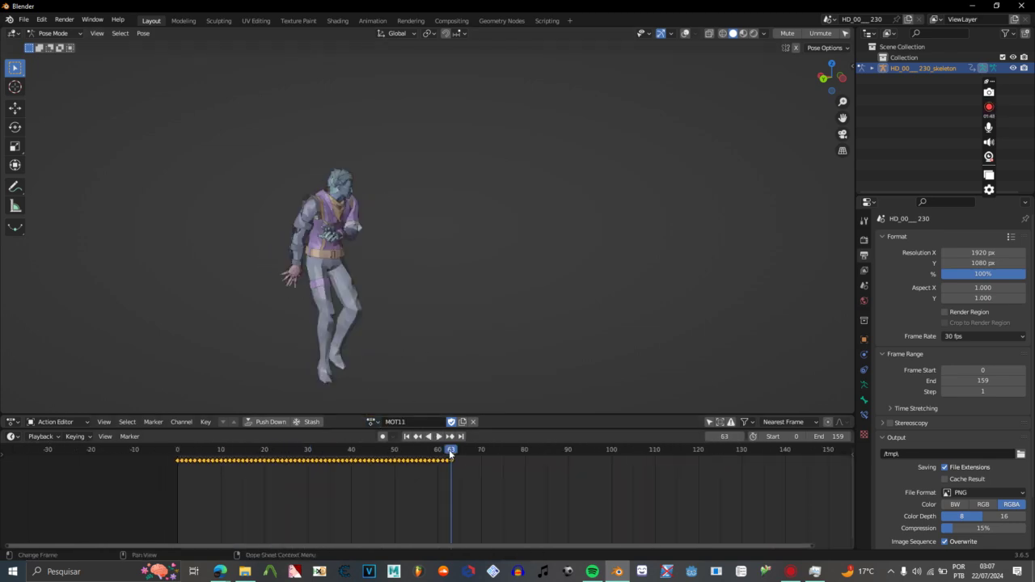
double_click(829, 437)
type("63")
key("Return")
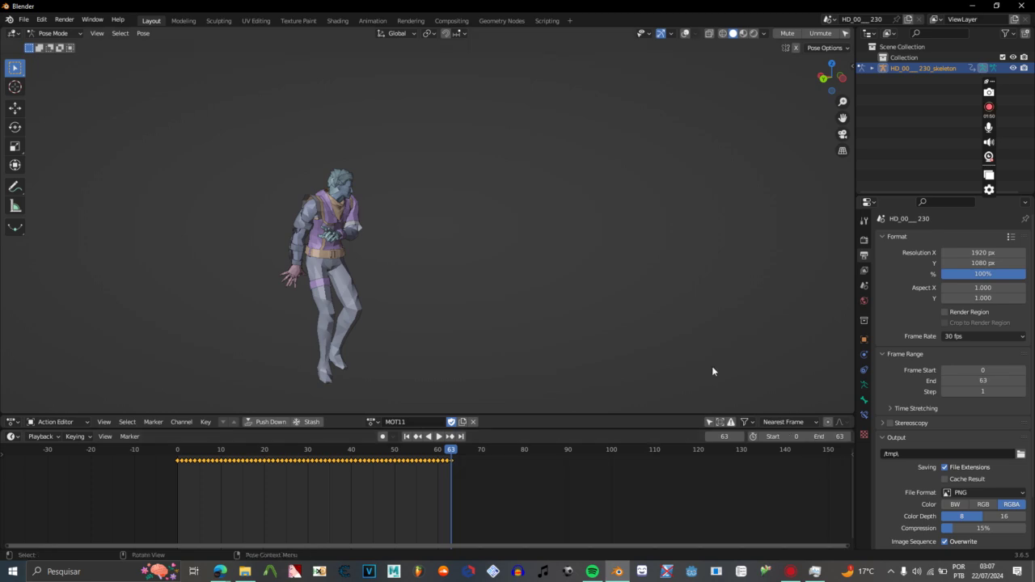
Play MOT11, show the viewport overlays again and return to frame 0.
left_click_drag(695, 323, 430, 288)
key("space")
scroll(434, 292, "up", 5)
left_click(685, 33)
key("space")
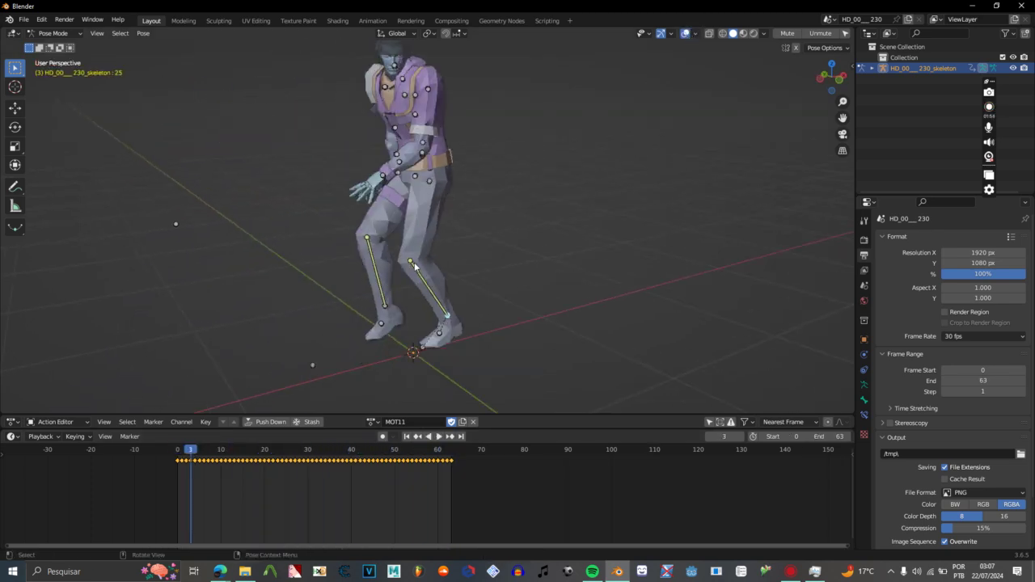
left_click(153, 447)
Try to import the MOT104.smd motion onto the skeleton and undo the import.
left_click(24, 21)
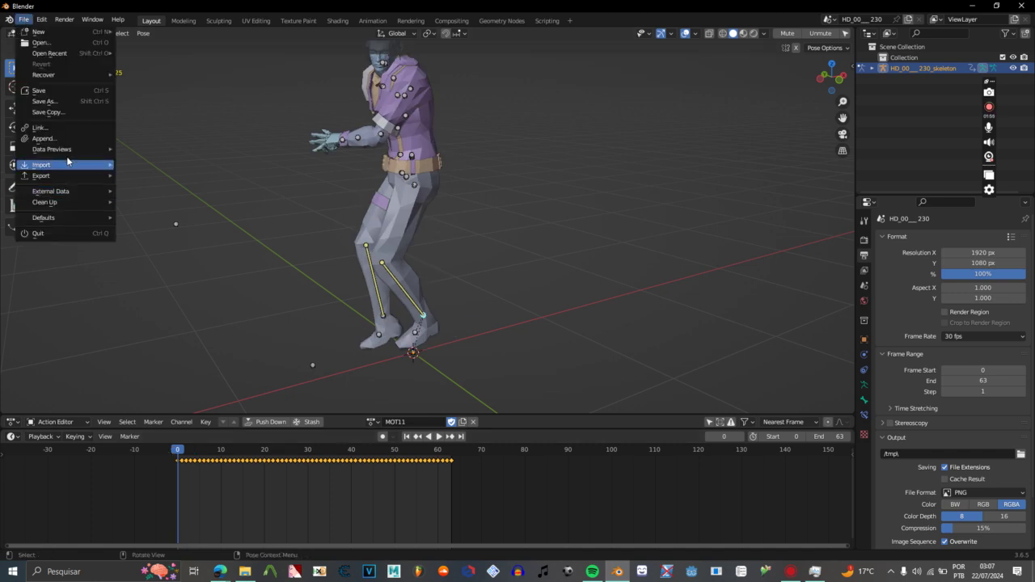
mouse_move(67, 167)
left_click(199, 336)
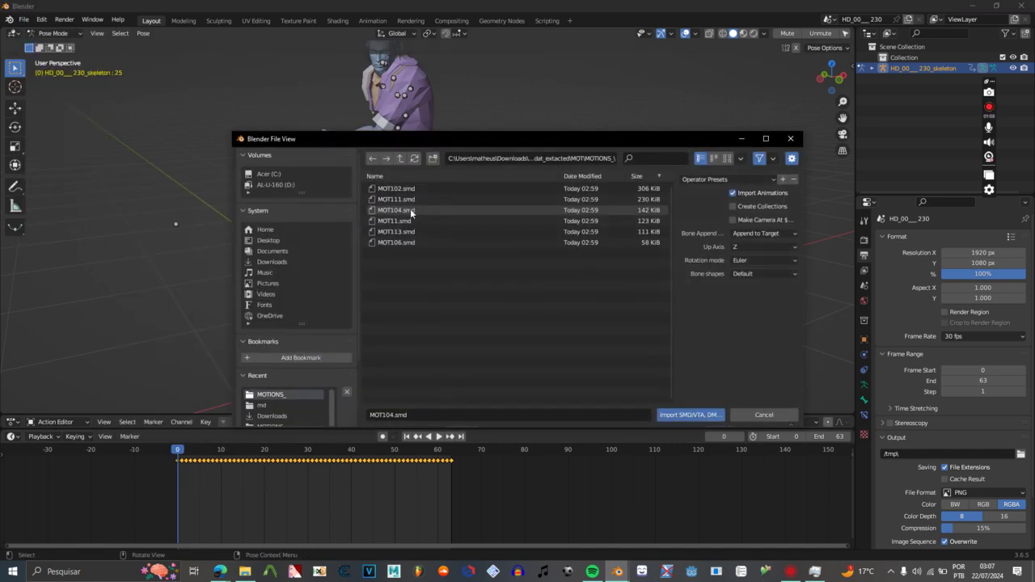
double_click(417, 211)
key("space")
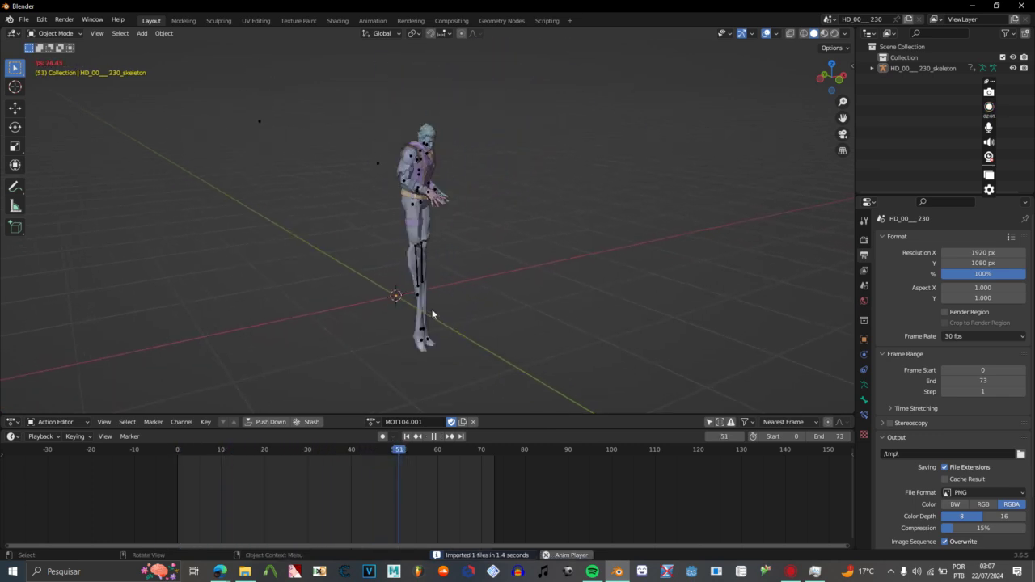
key("ctrl+z")
Examine the legs and upper body from several angles while MOT11 plays.
scroll(432, 314, "up", 3)
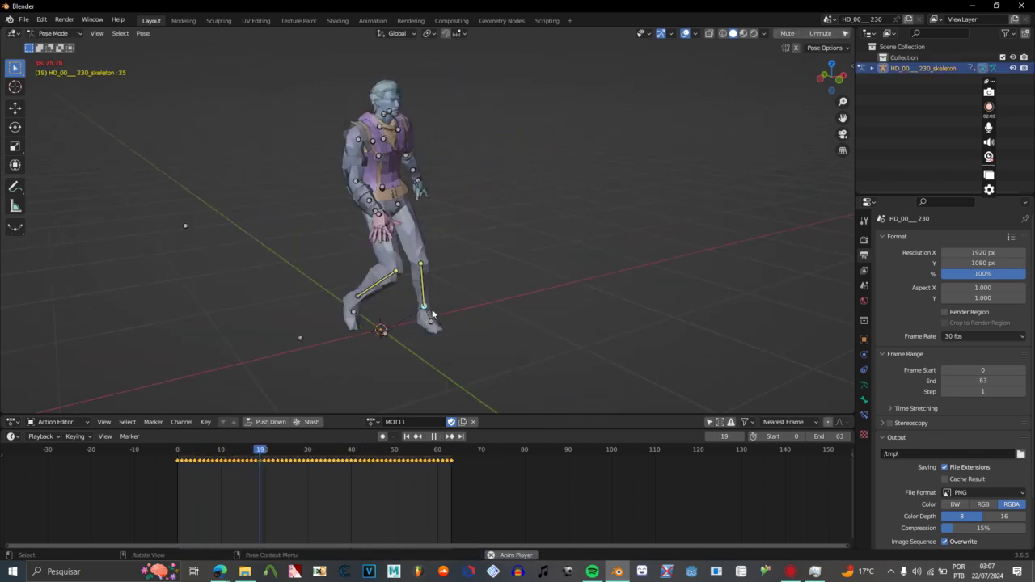
scroll(432, 314, "down", 2)
left_click_drag(432, 314, 404, 315)
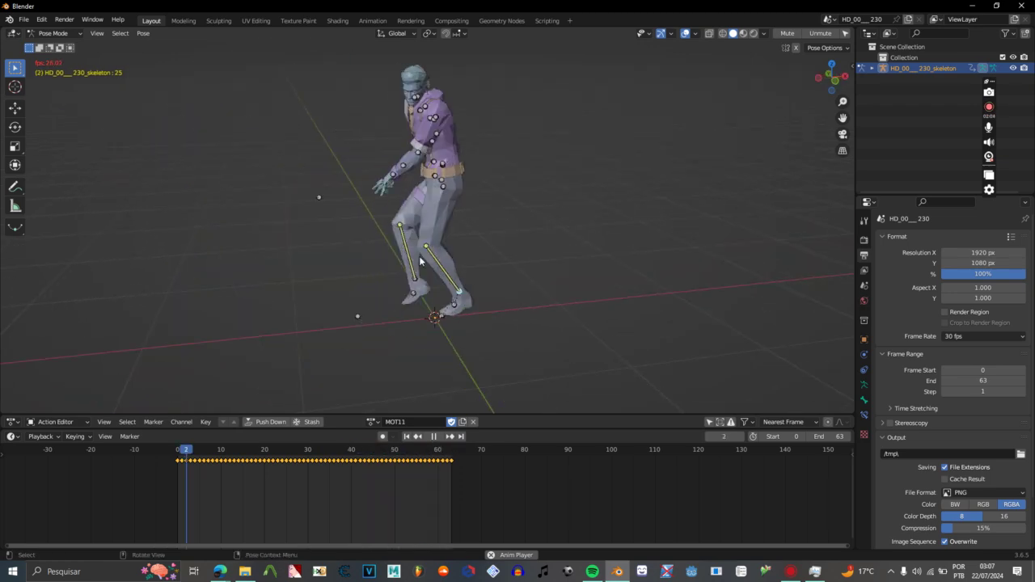
scroll(410, 269, "up", 2)
left_click_drag(411, 268, 394, 318)
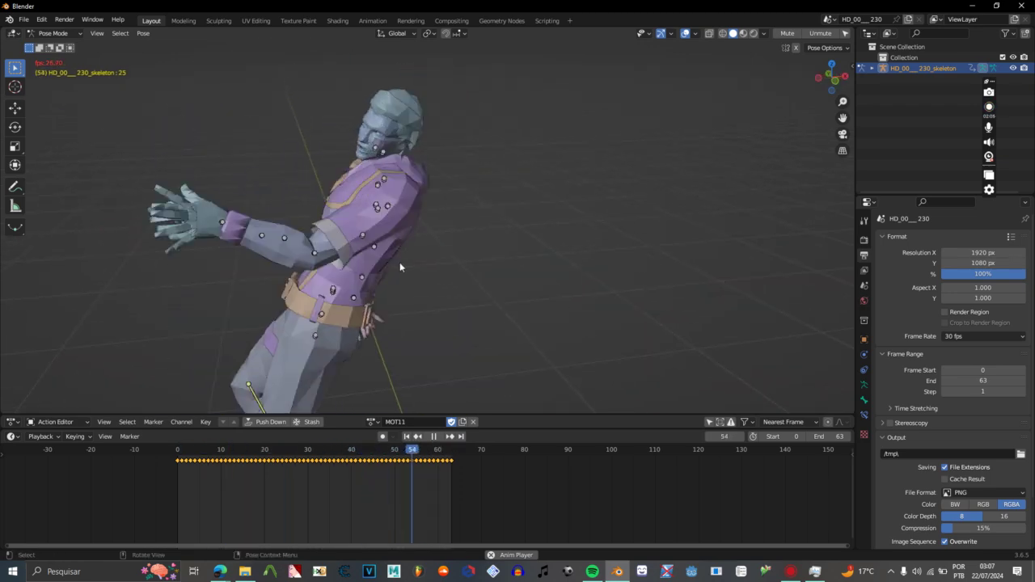
left_click_drag(351, 259, 396, 265)
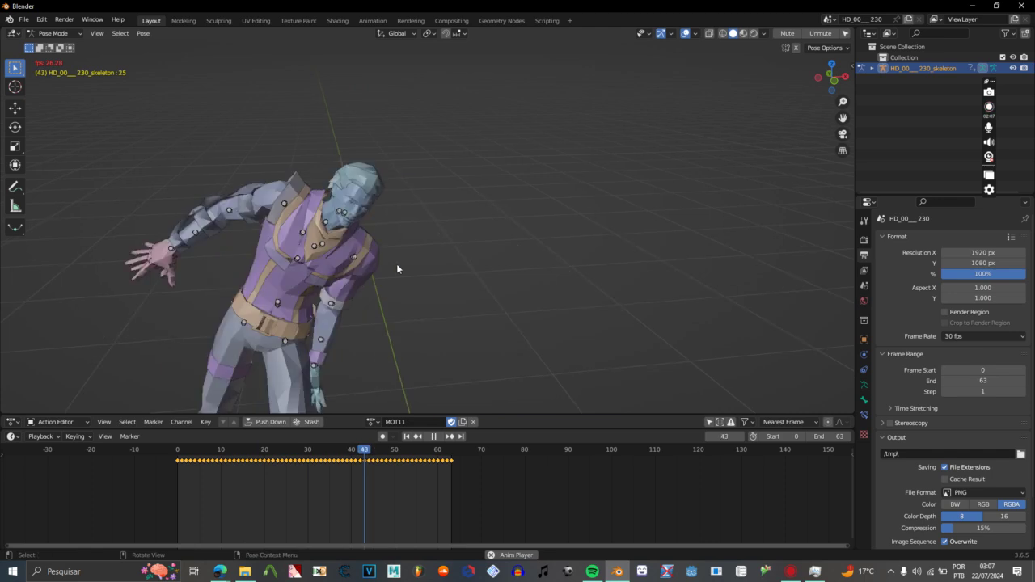
Switch the skeleton to Object Mode, stop the playback and return to frame 0.
key("ctrl+Tab")
key("space")
left_click_drag(235, 450, 157, 453)
Select the coat mesh and examine it up close in Edit Mode and Object Mode.
left_click_drag(423, 272, 492, 259)
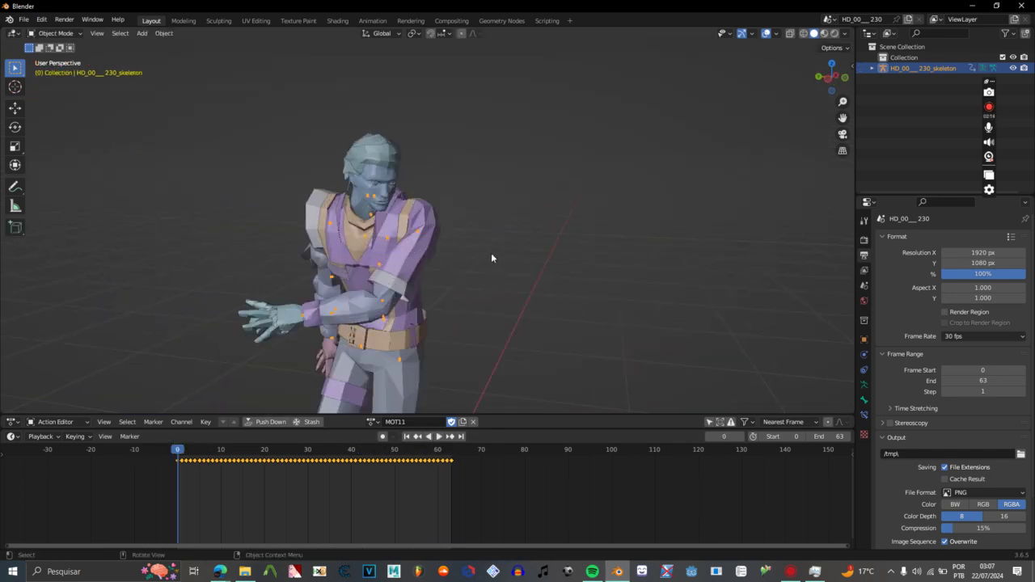
left_click_drag(425, 264, 448, 283)
scroll(459, 265, "up", 5)
left_click(459, 265)
key("Tab")
scroll(509, 273, "down", 5)
key("Tab")
scroll(449, 280, "up", 7)
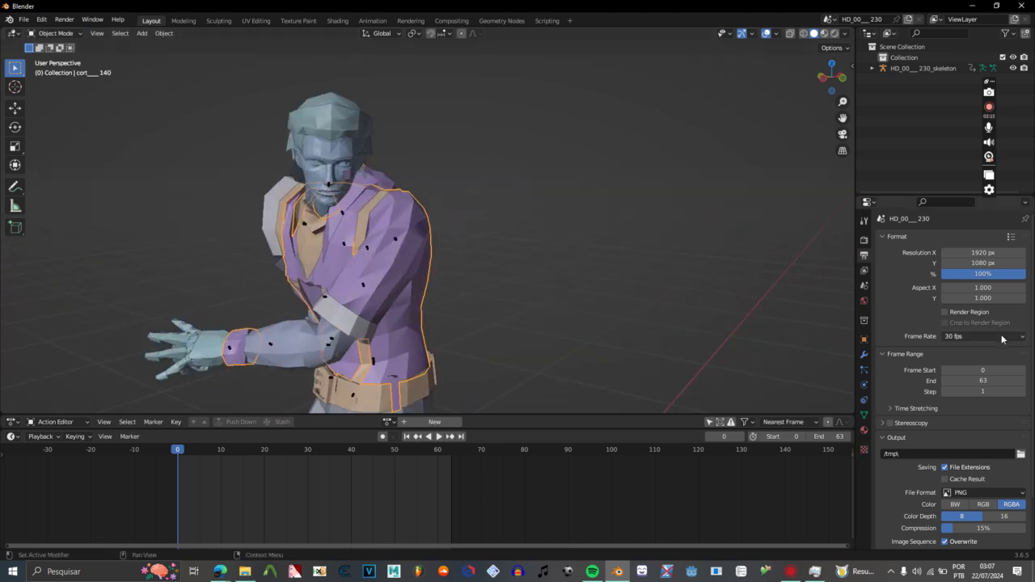
scroll(395, 324, "down", 3)
Unlink the skeleton's action and clear the location and rotation of all bones to restore the T-pose.
left_click(394, 245)
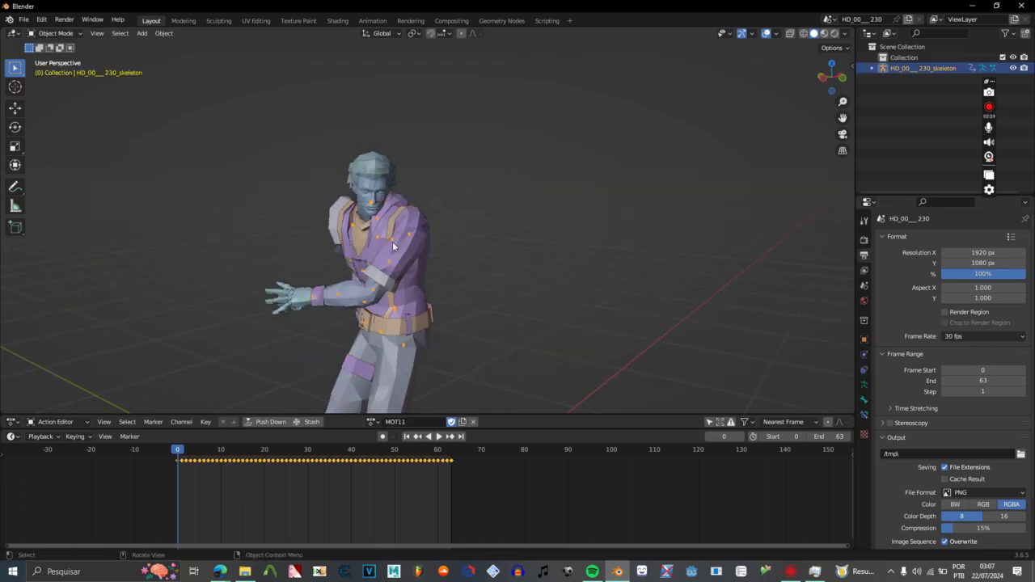
key("a")
left_click_drag(490, 315, 423, 302)
key("alt+g")
key("alt+r")
key("ctrl+Tab")
Open the coat mesh in Edit Mode and merge its vertices by distance.
scroll(432, 302, "up", 4)
left_click(431, 302)
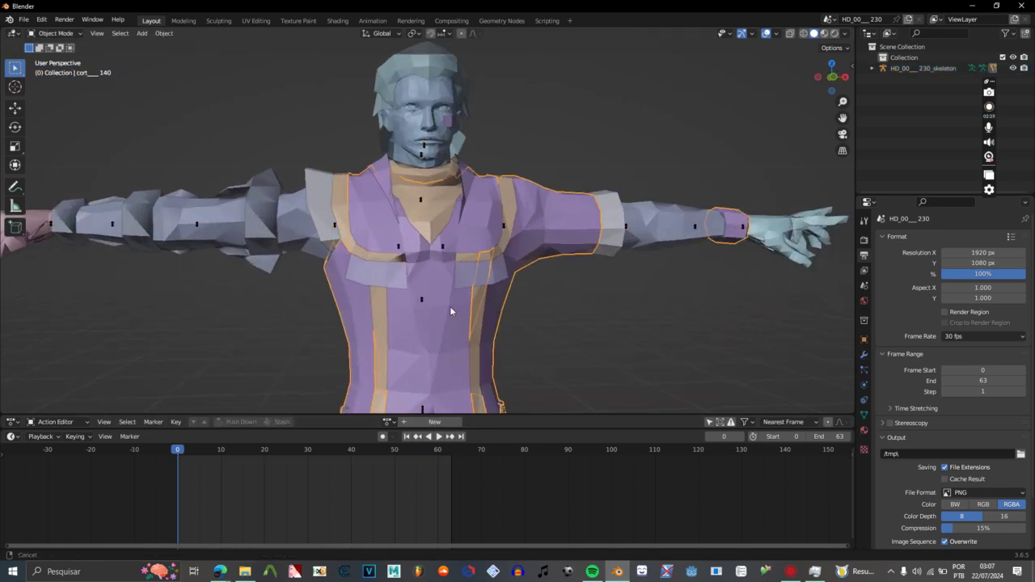
key("Tab")
scroll(407, 296, "down", 1)
left_click_drag(406, 295, 452, 290)
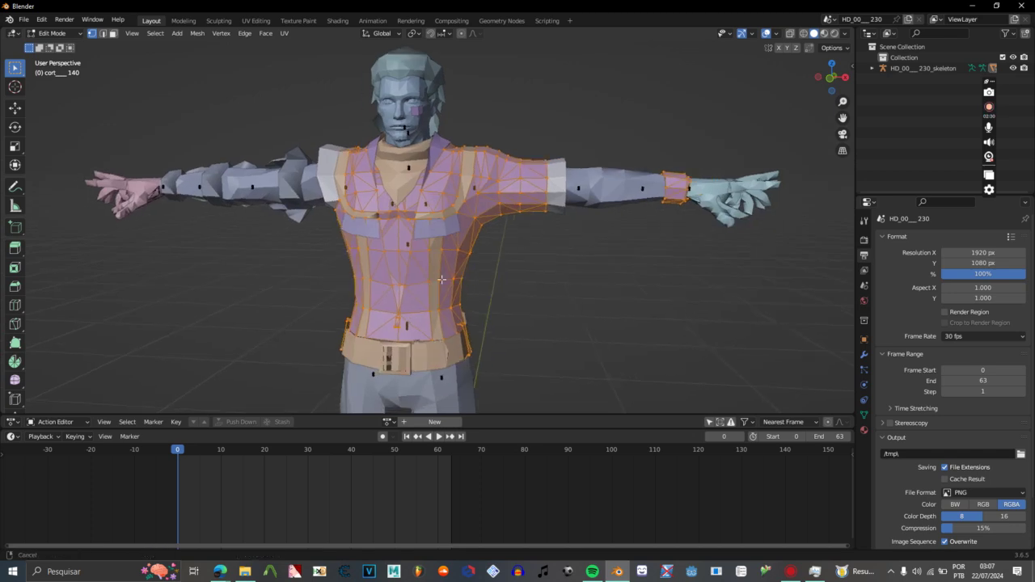
scroll(433, 240, "up", 3)
scroll(434, 240, "down", 2)
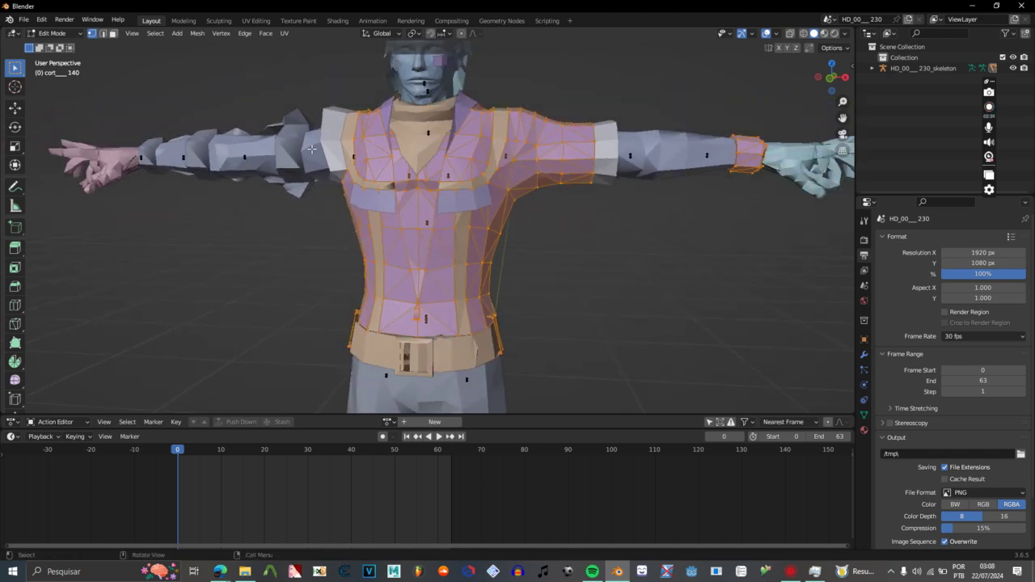
left_click(197, 33)
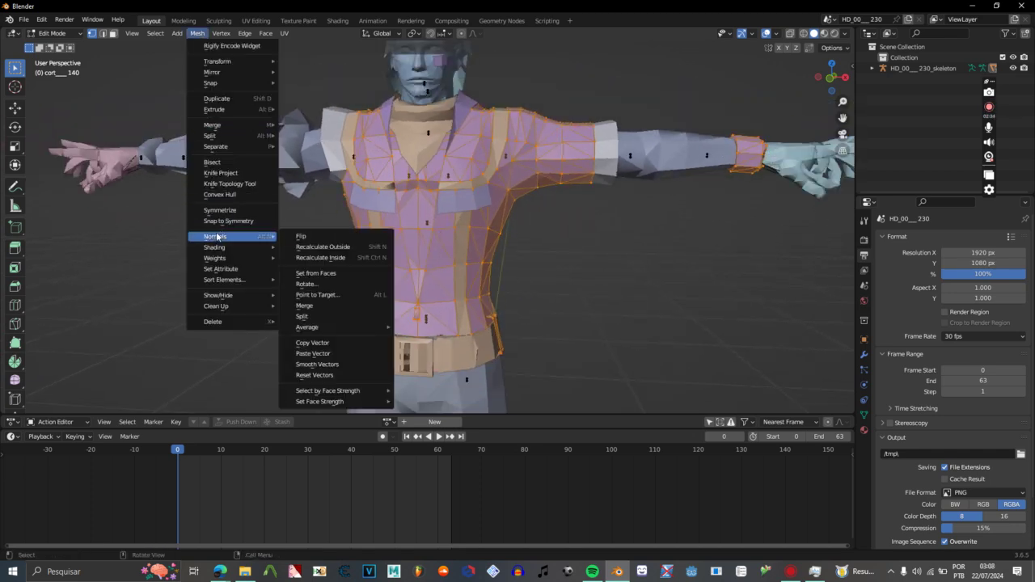
mouse_move(217, 127)
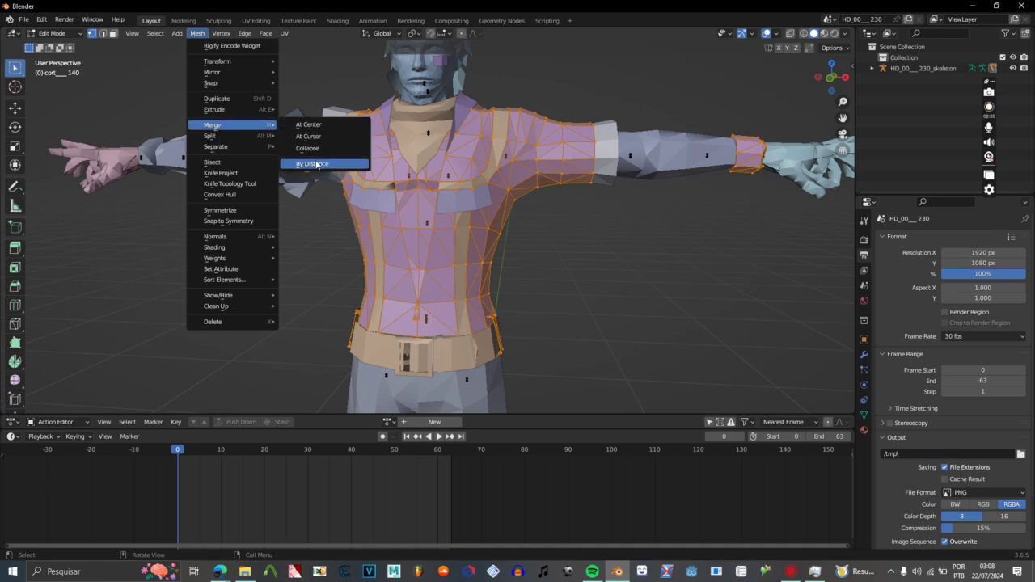
left_click(317, 164)
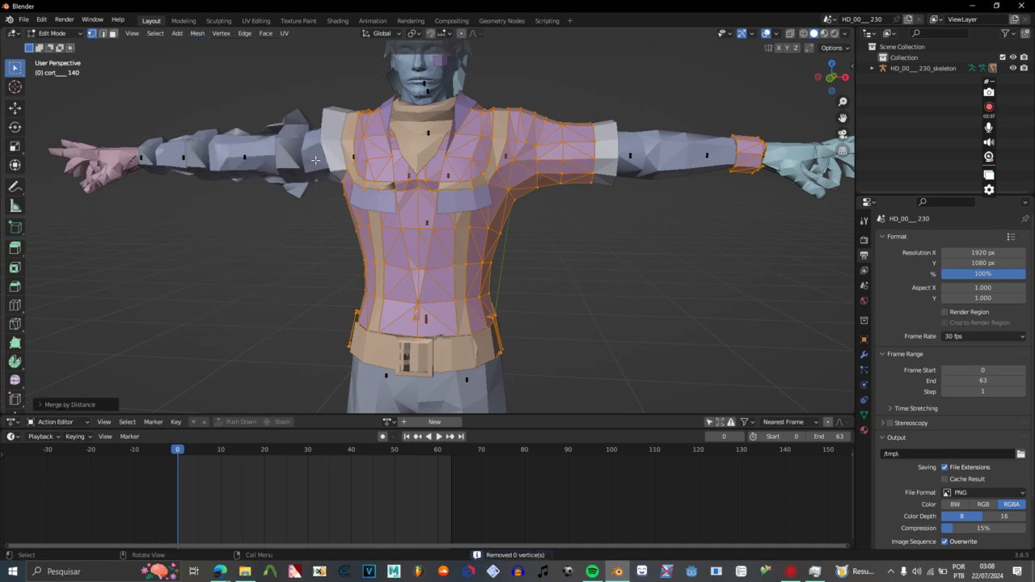
Recalculate the coat mesh's normals to the outside, return to Object Mode and deselect it.
left_click(204, 36)
mouse_move(249, 238)
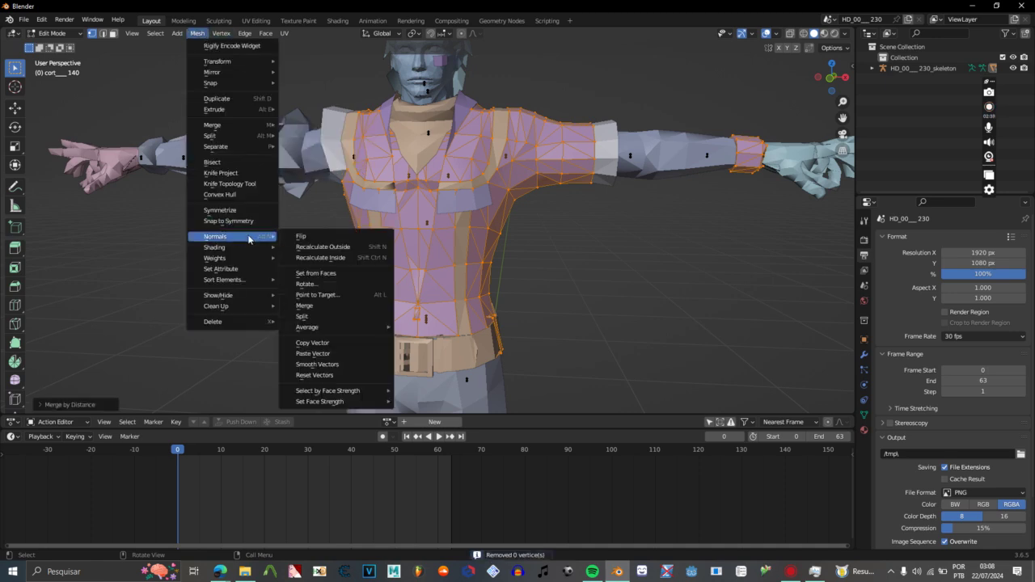
left_click(326, 249)
key("Tab")
scroll(455, 256, "down", 6)
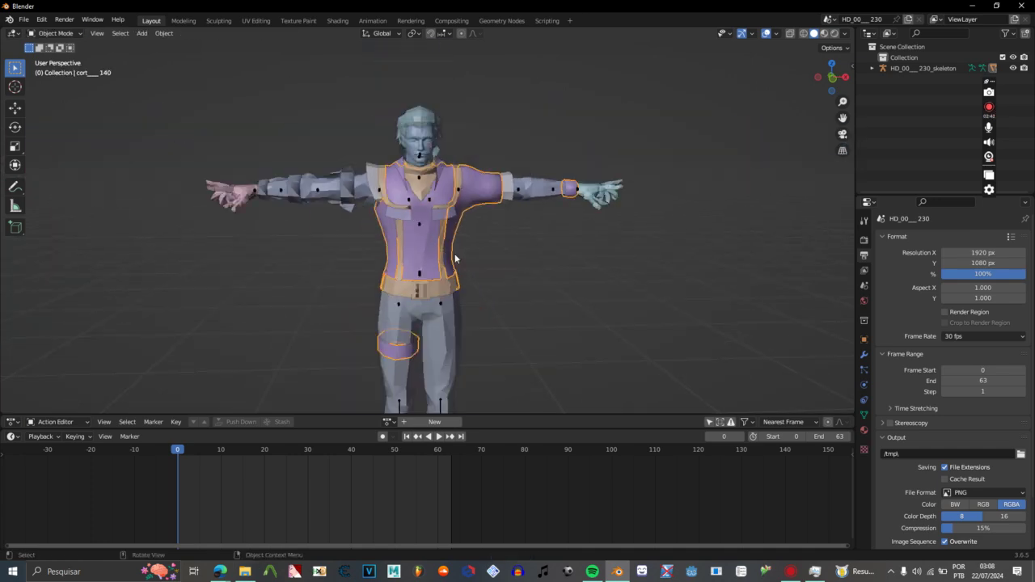
left_click(533, 276)
Open the face mesh in Edit Mode and merge its vertices by distance.
left_click_drag(534, 275, 481, 269)
scroll(497, 268, "up", 6)
scroll(482, 273, "up", 2)
scroll(479, 289, "down", 3)
scroll(469, 279, "up", 4)
left_click(467, 235)
left_click_drag(467, 234, 456, 257)
key("Tab")
scroll(467, 253, "up", 3)
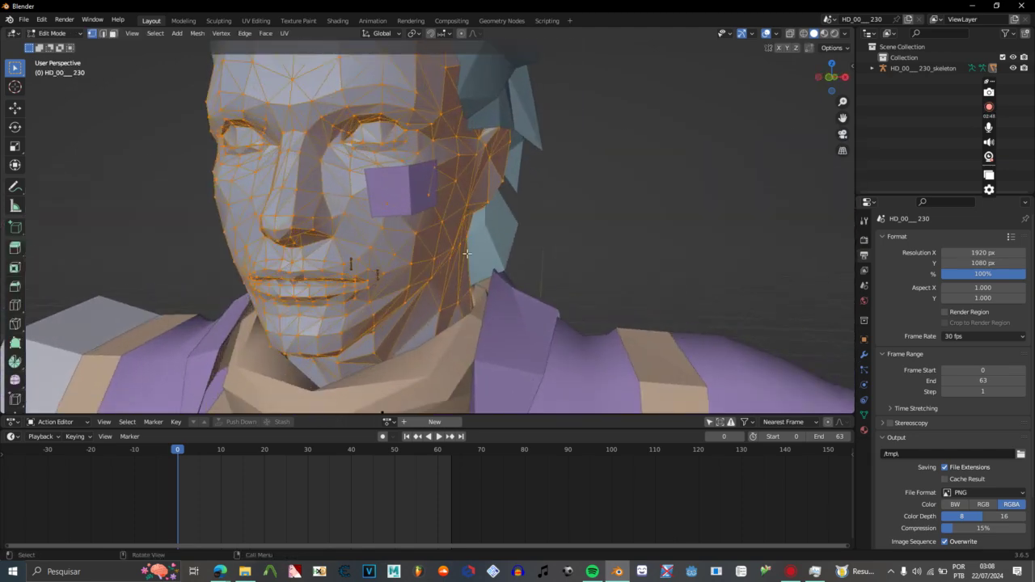
left_click(196, 33)
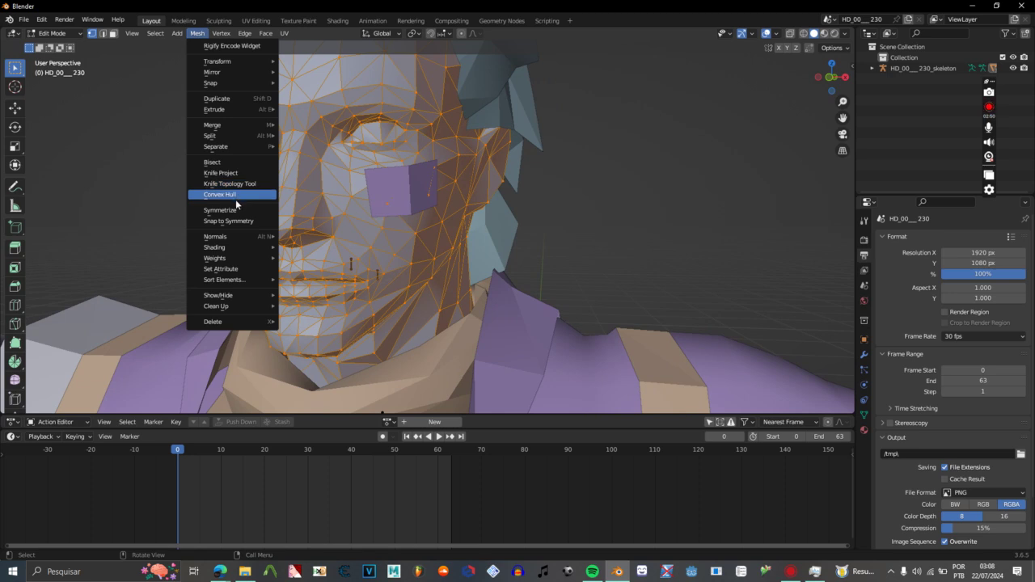
mouse_move(220, 127)
left_click(308, 168)
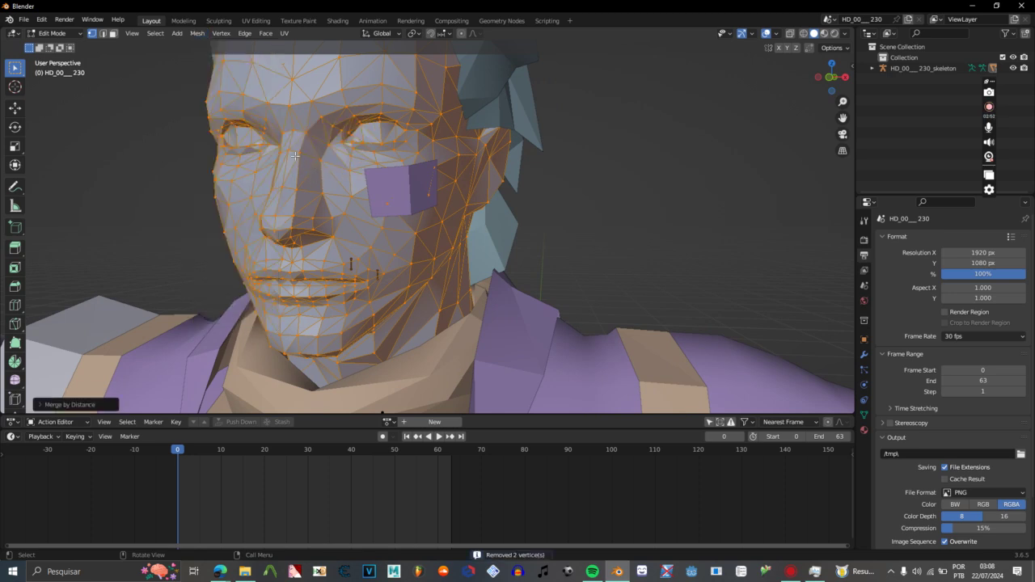
Recalculate the face mesh's normals to the outside, return to Object Mode and deselect it.
left_click(196, 33)
mouse_move(240, 239)
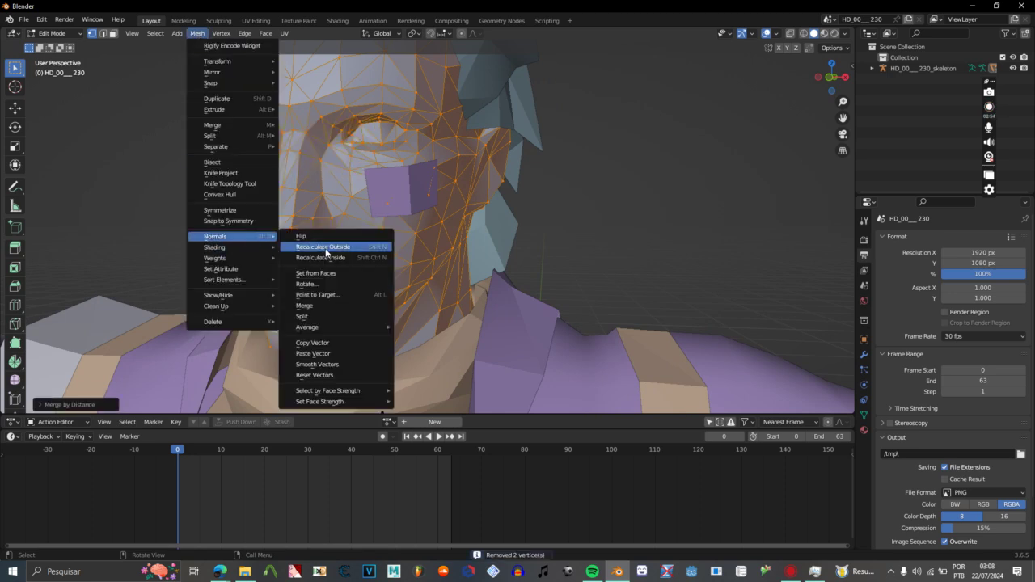
left_click(325, 248)
key("Tab")
scroll(517, 255, "down", 4)
left_click(576, 248)
Examine the face's topology and shading around the eyes, nose and cheek in Edit Mode and Object Mode.
left_click_drag(364, 224, 404, 234)
scroll(363, 225, "up", 2)
key("Tab")
scroll(362, 226, "up", 3)
left_click(255, 262)
scroll(363, 229, "up", 3)
scroll(412, 229, "down", 5)
key("Tab")
scroll(460, 232, "up", 3)
key("Tab")
scroll(381, 240, "up", 4)
scroll(258, 119, "down", 4)
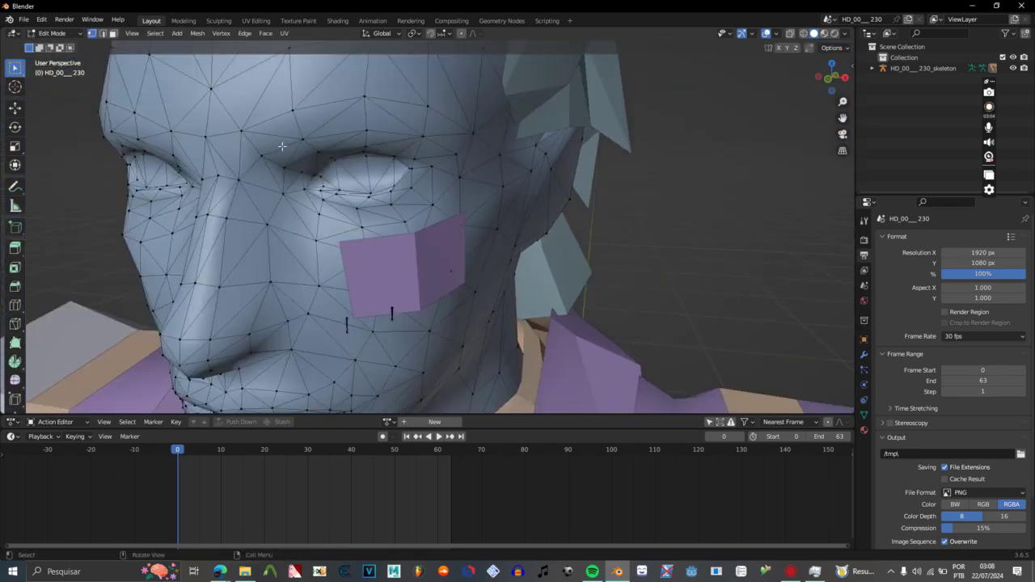
left_click_drag(258, 119, 486, 129)
scroll(347, 195, "down", 9)
key("Tab")
scroll(463, 255, "down", 1)
scroll(429, 223, "down", 3)
Select the skeleton and switch it to Pose Mode.
left_click_drag(429, 220, 360, 206)
left_click(409, 231)
left_click(408, 227)
scroll(361, 207, "up", 3)
key("ctrl+Tab")
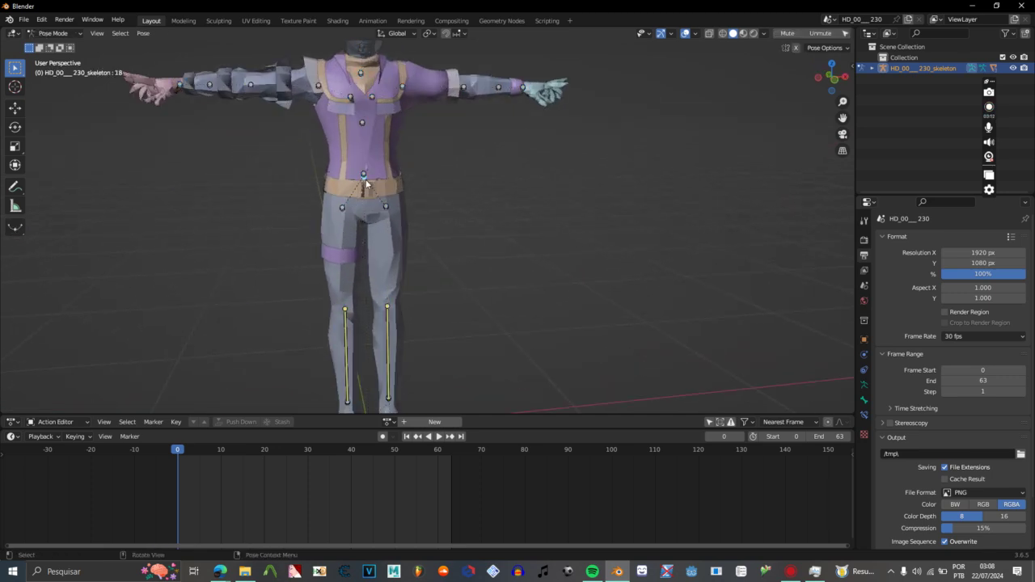
Examine the T-posed model from the front and the back, including the legs, torso and arms.
left_click_drag(441, 232, 453, 202)
scroll(453, 202, "down", 1)
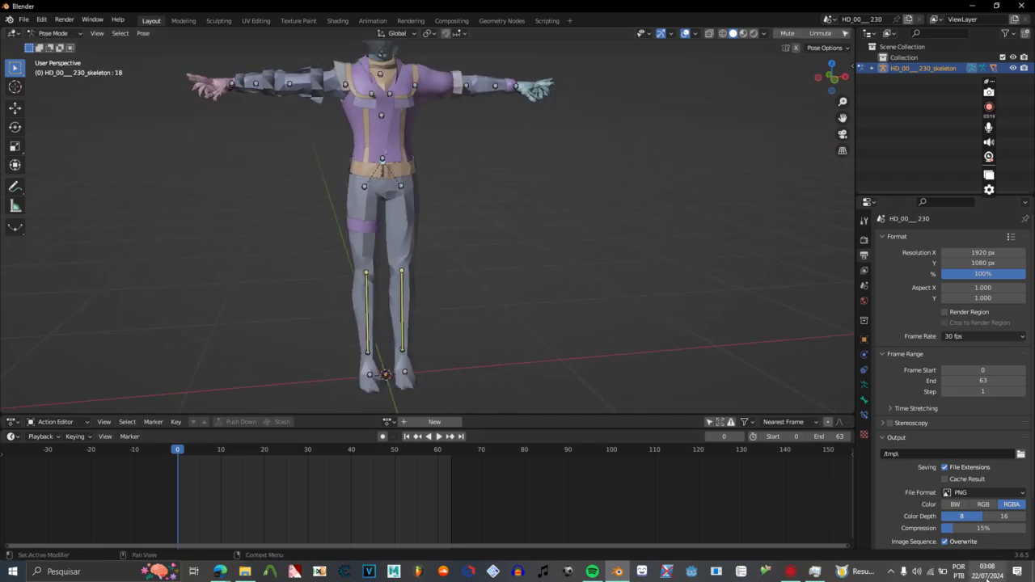
scroll(443, 321, "down", 2)
left_click_drag(384, 270, 406, 276)
scroll(398, 304, "up", 4)
scroll(399, 304, "down", 3)
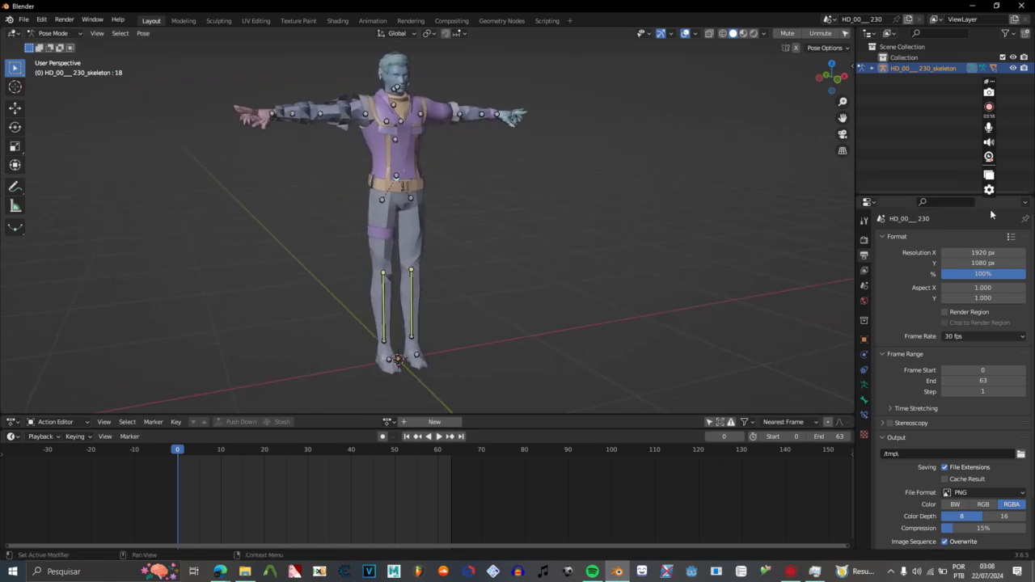
scroll(446, 254, "up", 3)
scroll(437, 226, "down", 3)
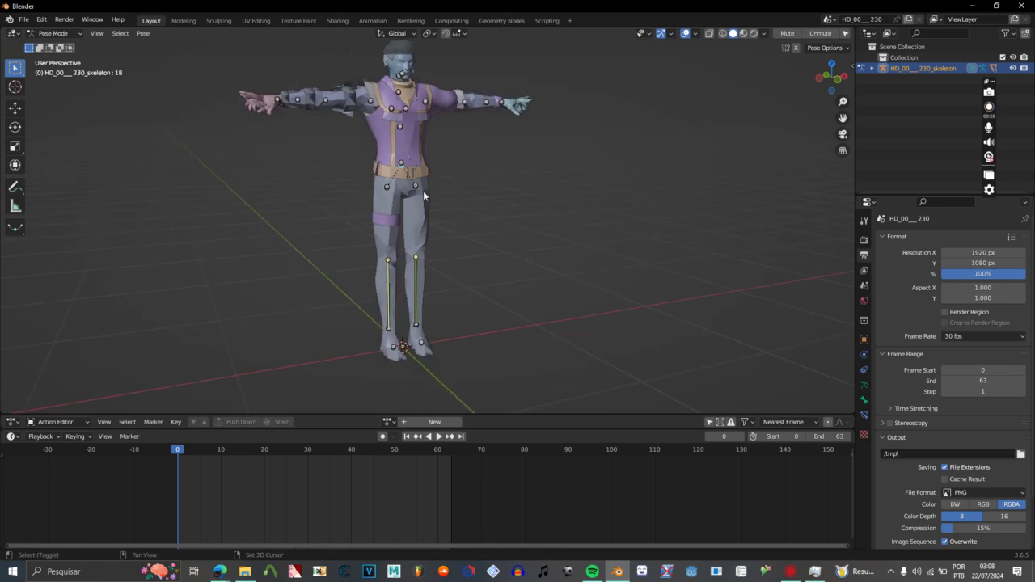
left_click_drag(423, 193, 468, 303)
scroll(464, 302, "up", 6)
left_click_drag(386, 409, 470, 291)
scroll(353, 333, "down", 5)
scroll(352, 334, "down", 2)
scroll(446, 331, "up", 10)
scroll(469, 319, "up", 4)
scroll(469, 319, "down", 10)
Start the playback and assign the MOT11 action to the skeleton.
key("space")
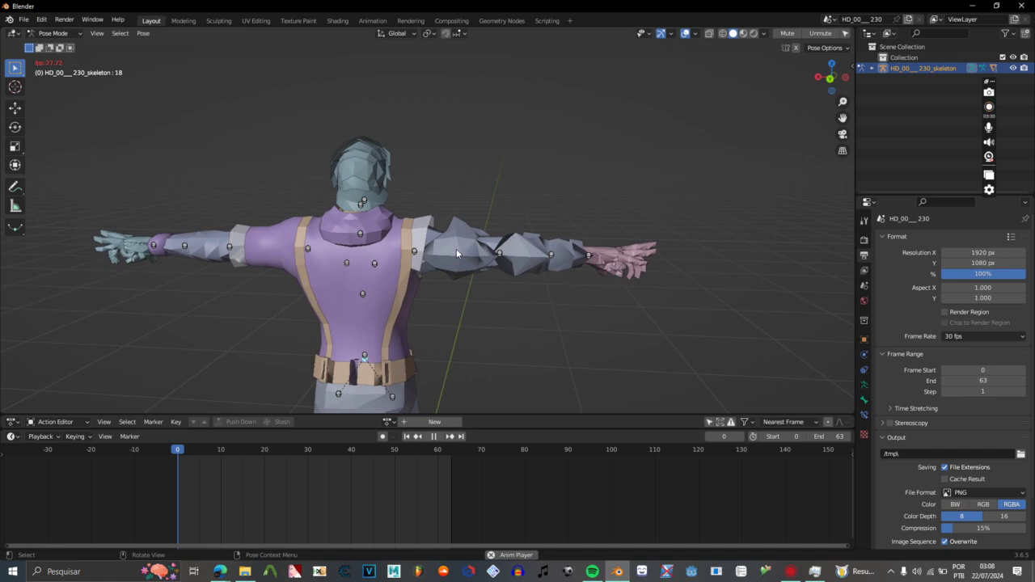
left_click(389, 421)
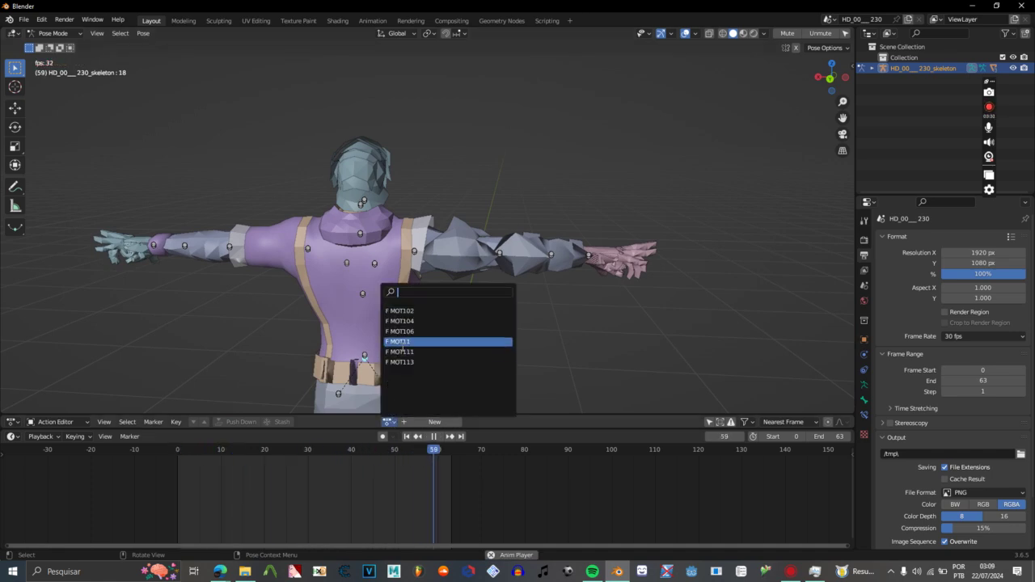
left_click(401, 345)
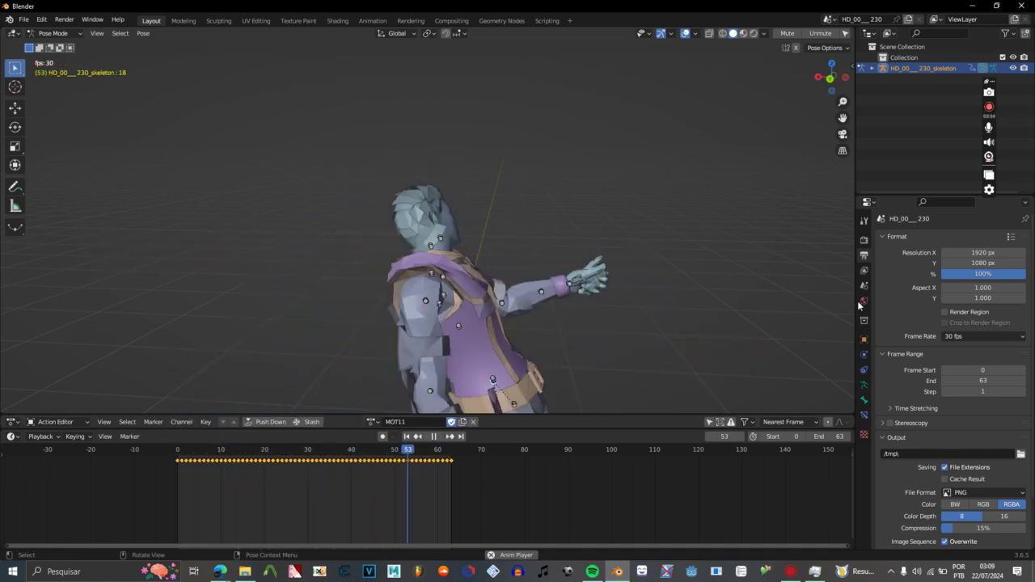